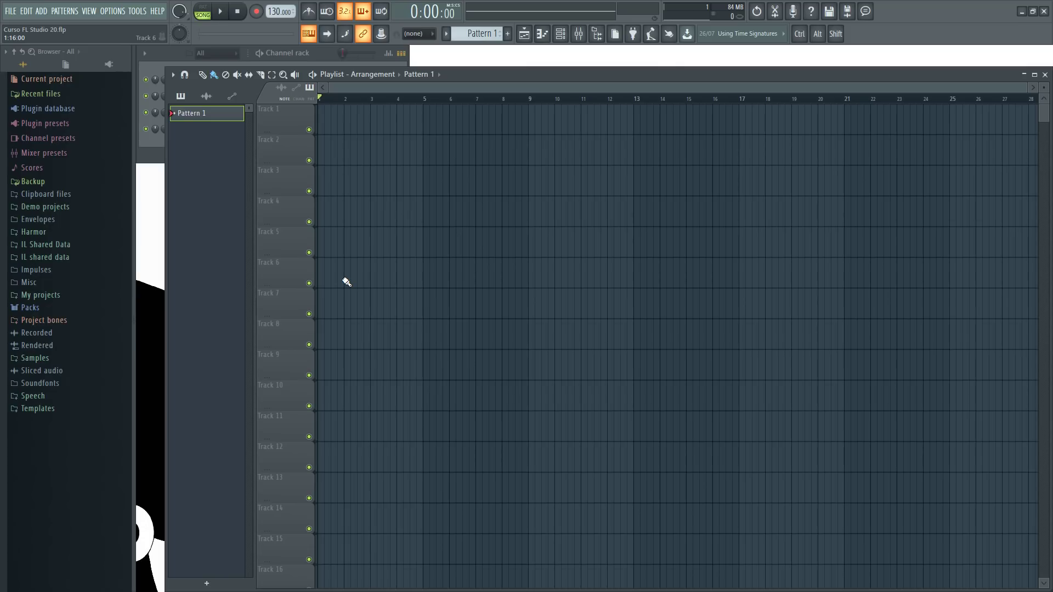
# Open the Kick channel's sampler settings from the channel rack and look over its sample and playback options.
pyautogui.click(298, 54)
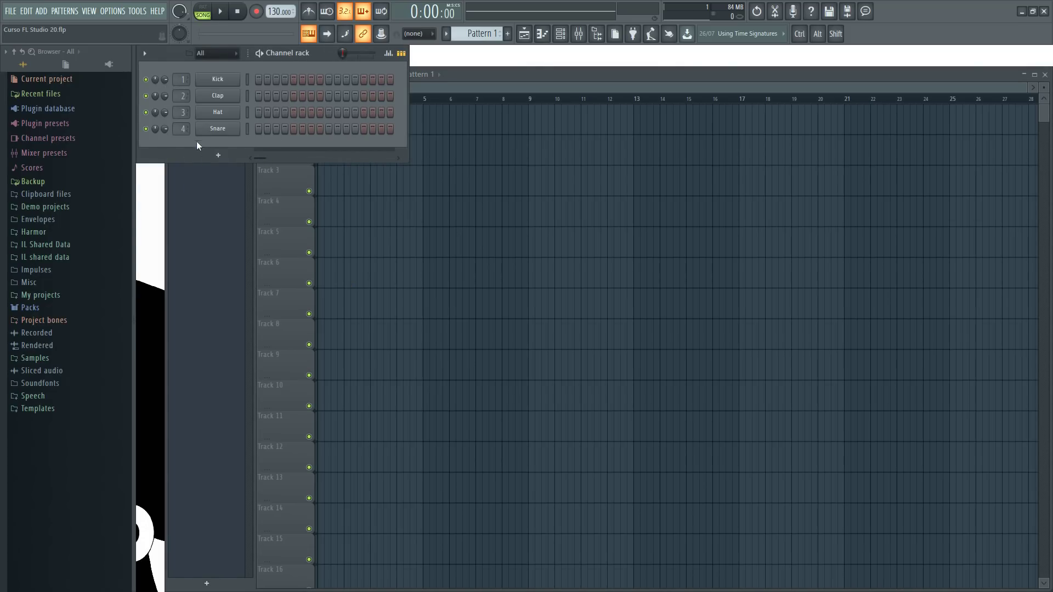
pyautogui.click(217, 79)
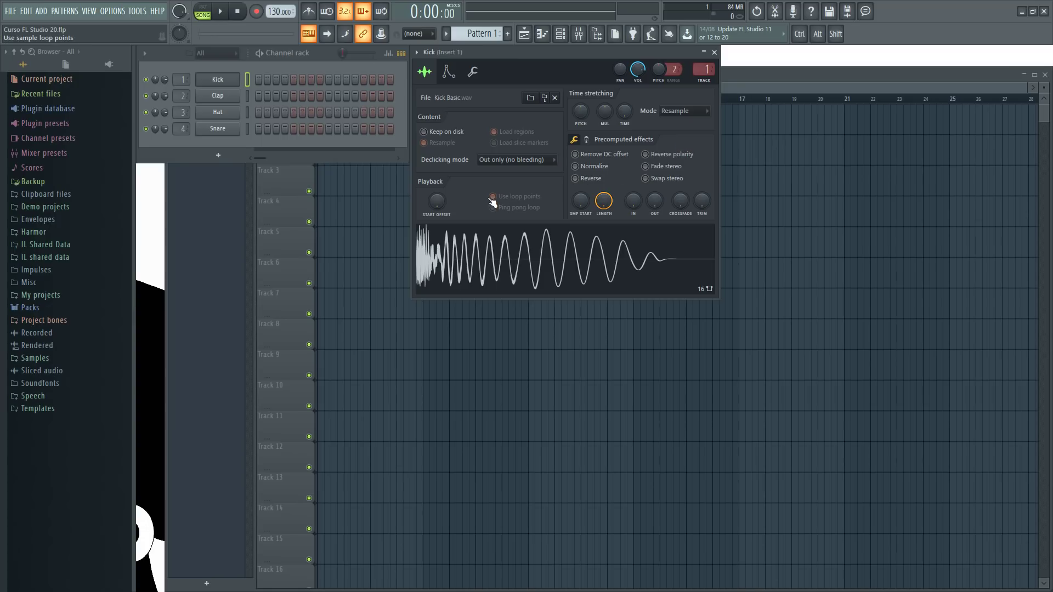
pyautogui.click(325, 51)
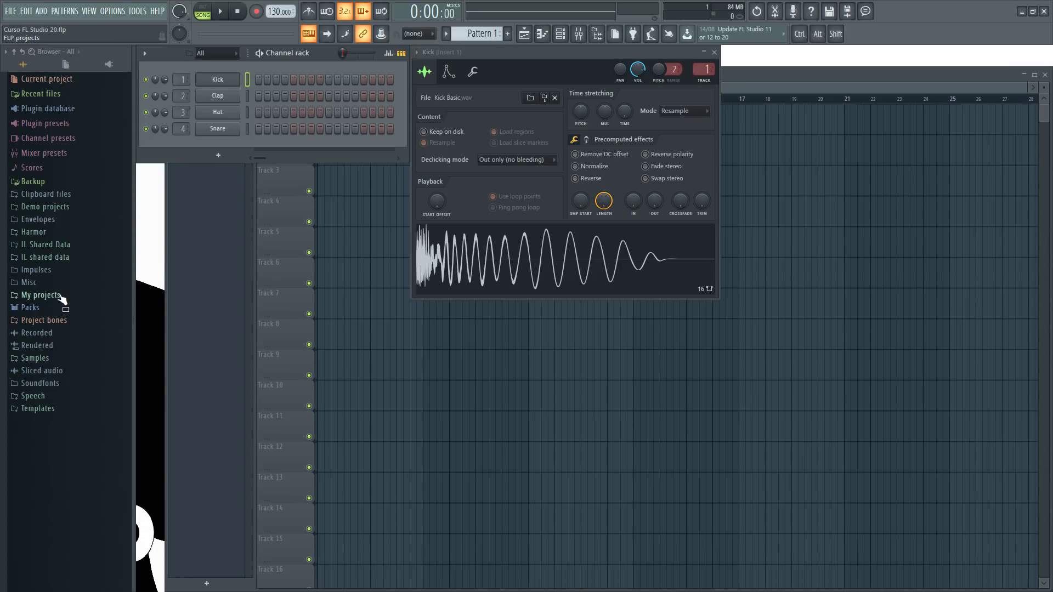
# Add the VOC Thats Right sample from the Vocals pack to the playlist and position its clip on Track 3 near bar 2.
pyautogui.click(42, 307)
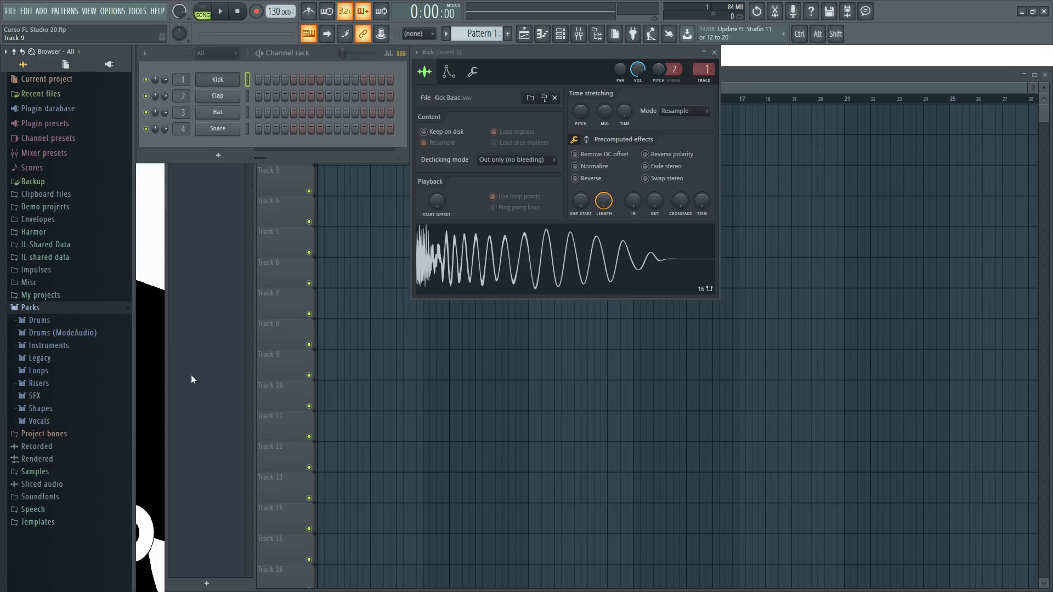
pyautogui.click(61, 421)
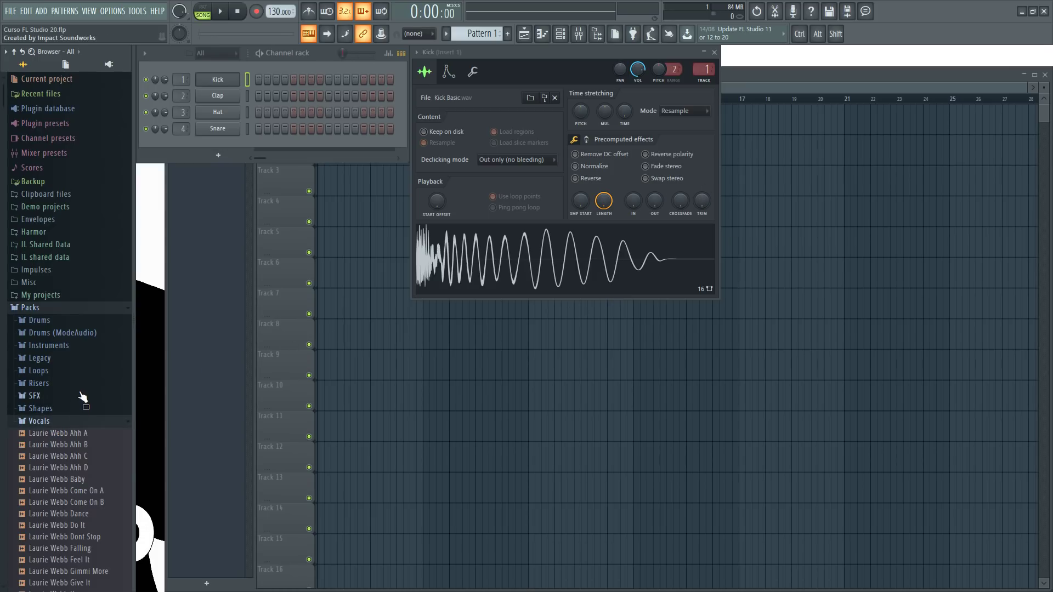
pyautogui.scroll(-5, 82, 397)
pyautogui.scroll(-4, 61, 285)
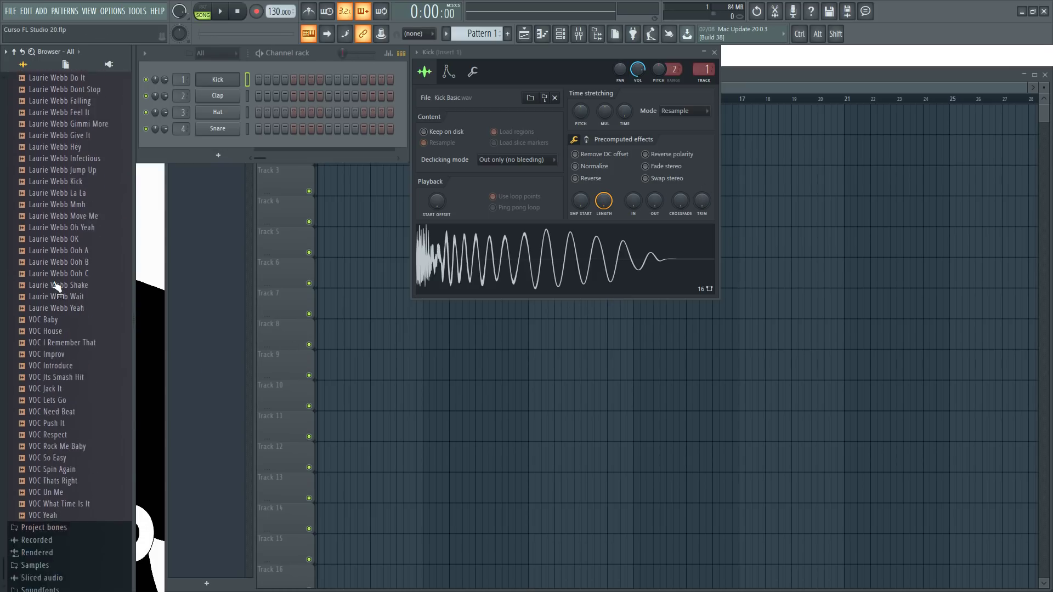
pyautogui.moveTo(77, 450); pyautogui.dragTo(427, 367)
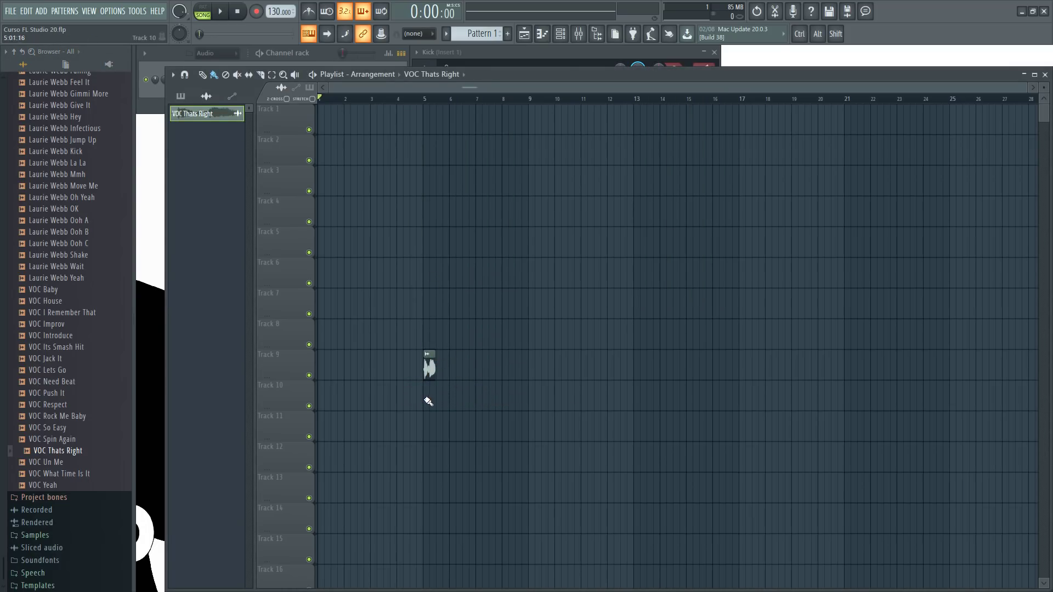
pyautogui.moveTo(427, 367); pyautogui.dragTo(403, 181)
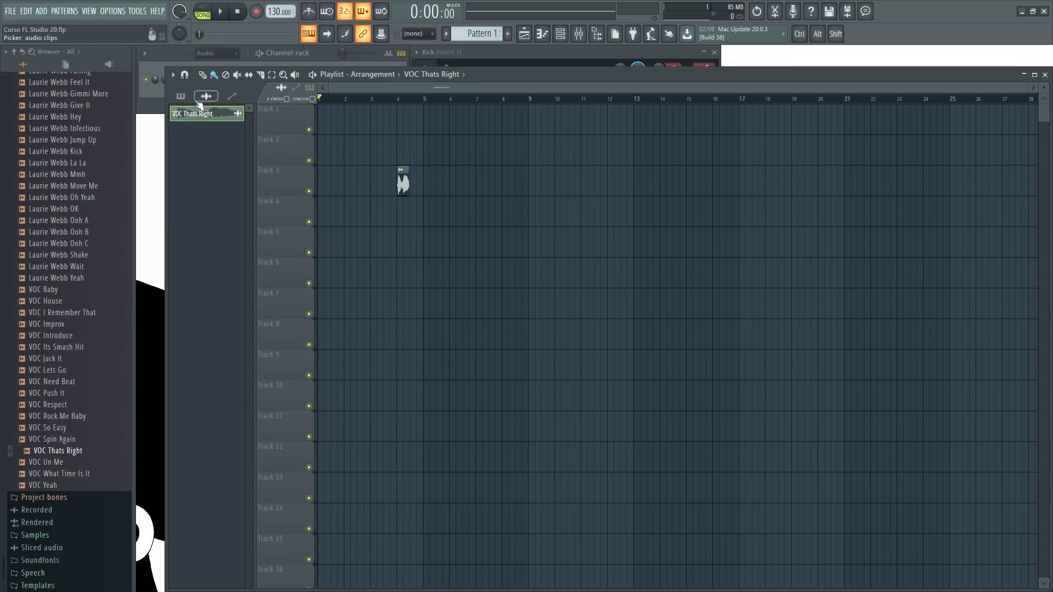
pyautogui.keyDown('ctrl'); pyautogui.scroll(5, 400, 129); pyautogui.keyUp('ctrl')
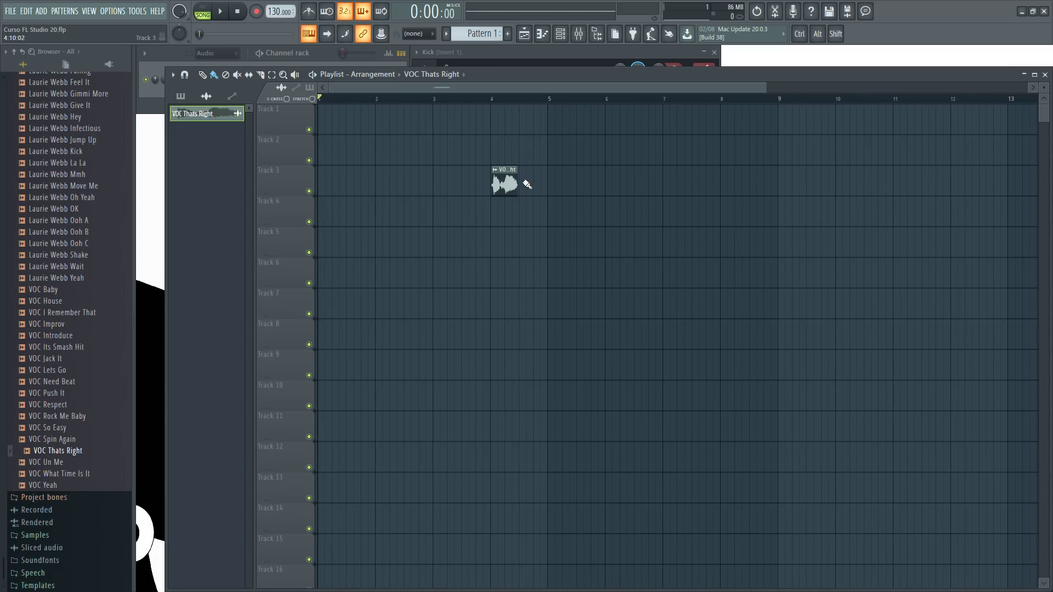
pyautogui.moveTo(503, 182); pyautogui.dragTo(393, 182)
# Set the channel rack's group filter to All so every channel is listed.
pyautogui.press('F6')
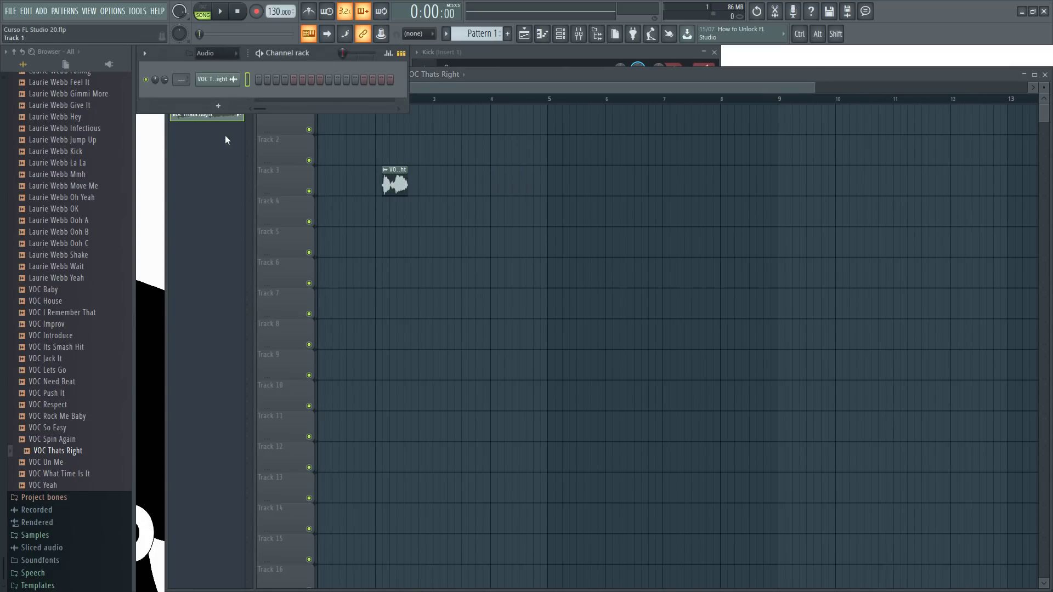
pyautogui.click(209, 56)
pyautogui.click(226, 66)
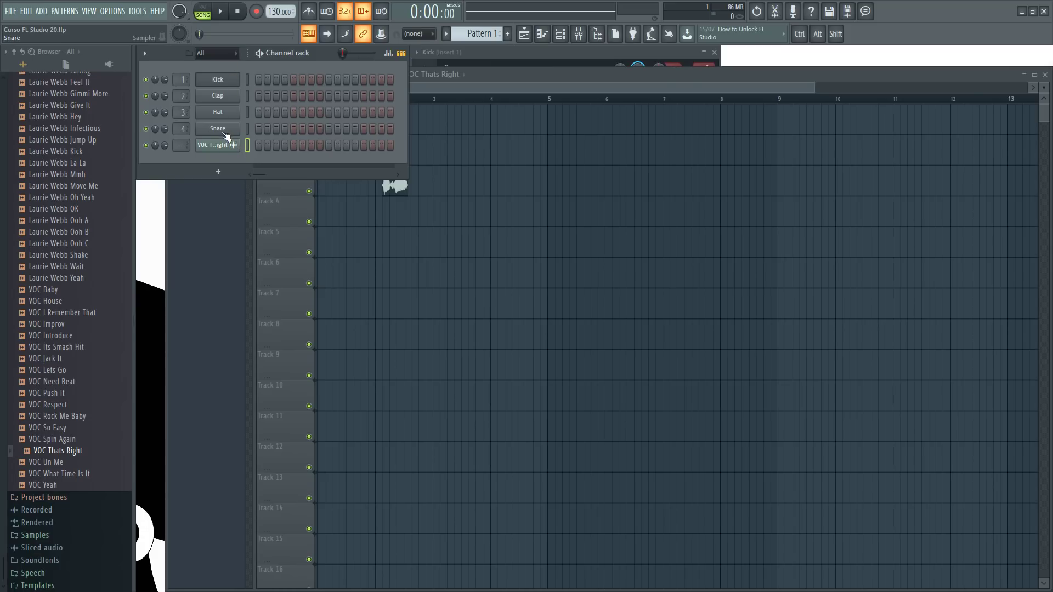
# Compare the Snare sampler channel's settings with those of the VOC Thats Right audio clip channel.
pyautogui.click(217, 129)
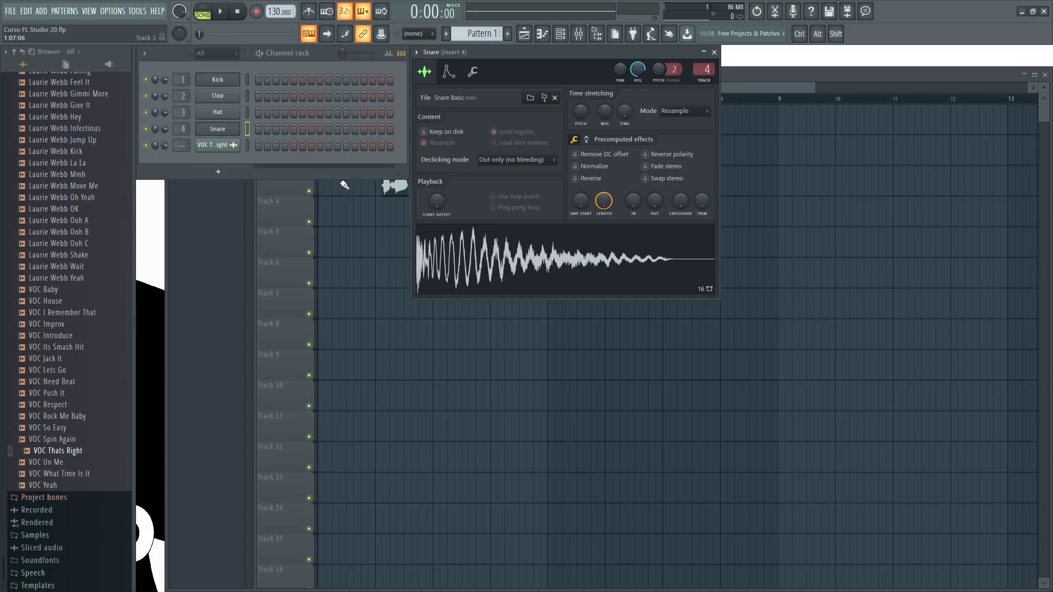
pyautogui.click(210, 146)
pyautogui.moveTo(284, 147); pyautogui.dragTo(505, 52)
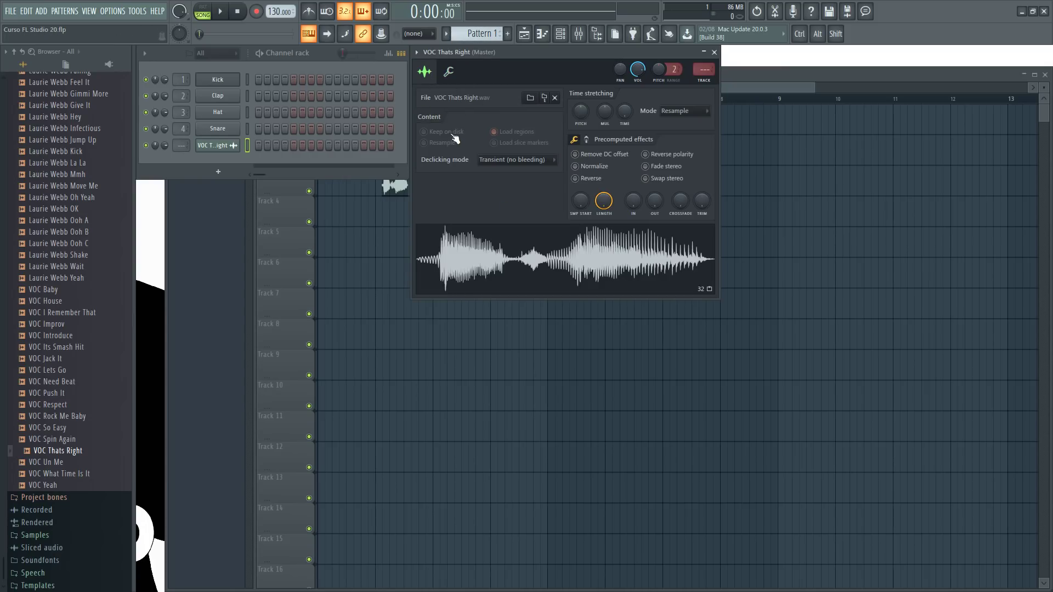
# Move the VOC Thats Right clip down from Track 3 to Track 9 in the playlist.
pyautogui.click(770, 78)
pyautogui.moveTo(396, 184)
pyautogui.mouseDown()
pyautogui.moveTo(496, 184)
pyautogui.moveTo(404, 183)
pyautogui.mouseUp()
pyautogui.scroll(4, 403, 160)
pyautogui.scroll(-2, 361, 211)
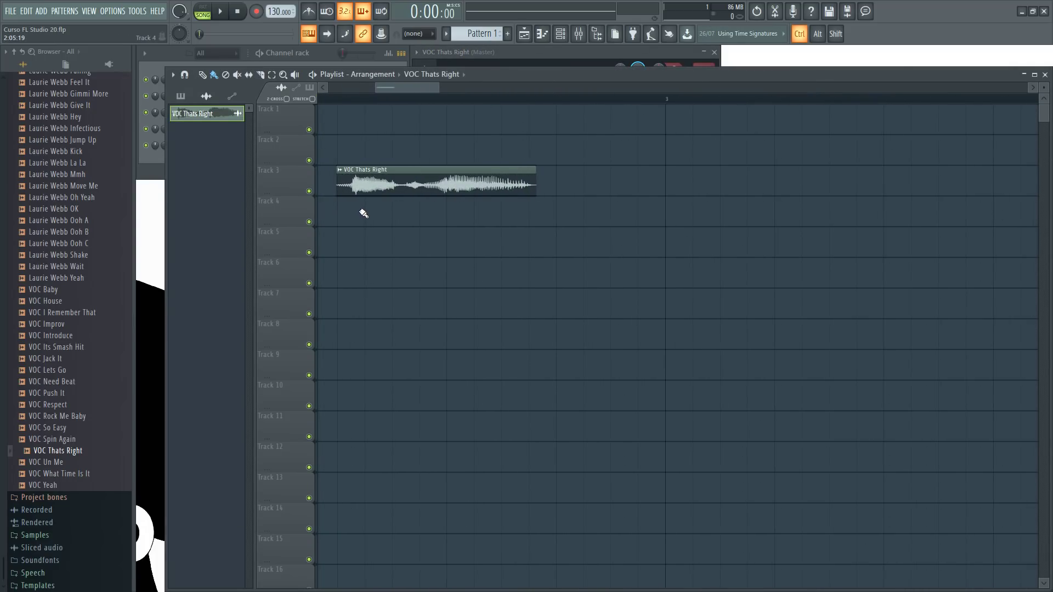
pyautogui.click(515, 54)
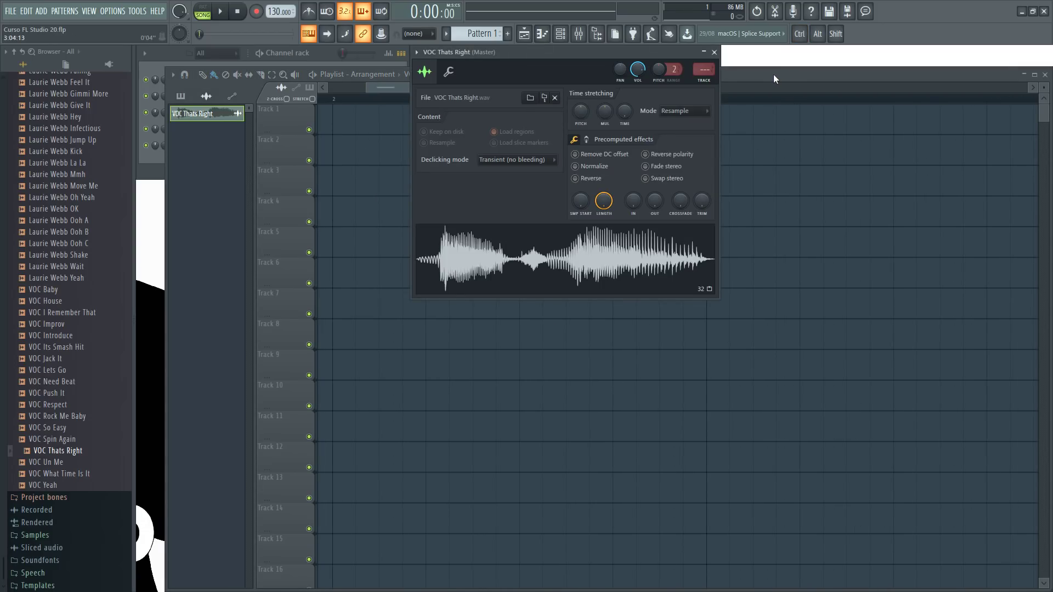
pyautogui.click(747, 297)
pyautogui.moveTo(462, 182); pyautogui.dragTo(451, 387)
pyautogui.click(565, 55)
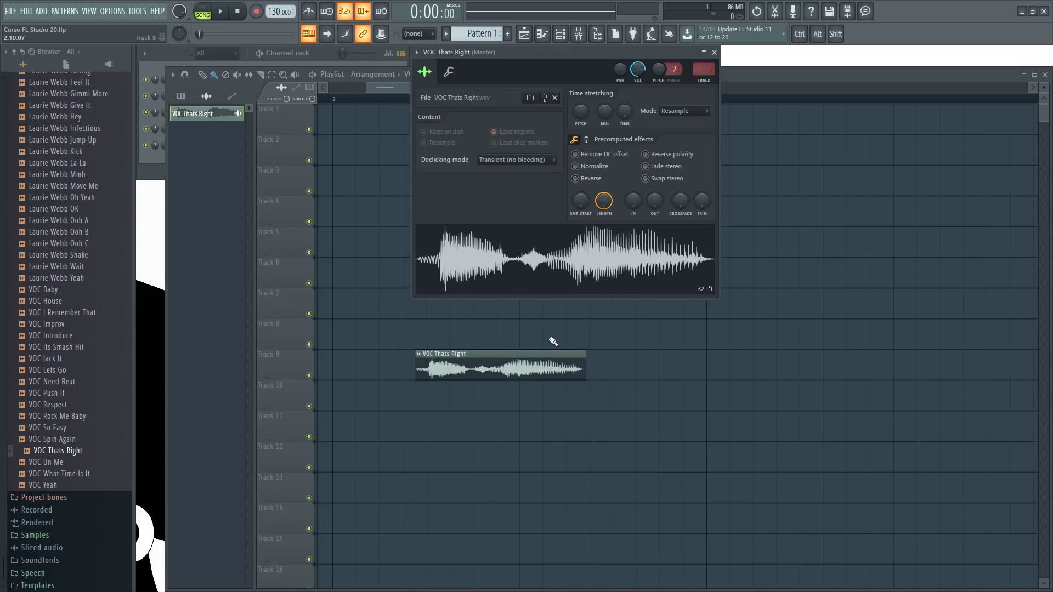
pyautogui.click(399, 126)
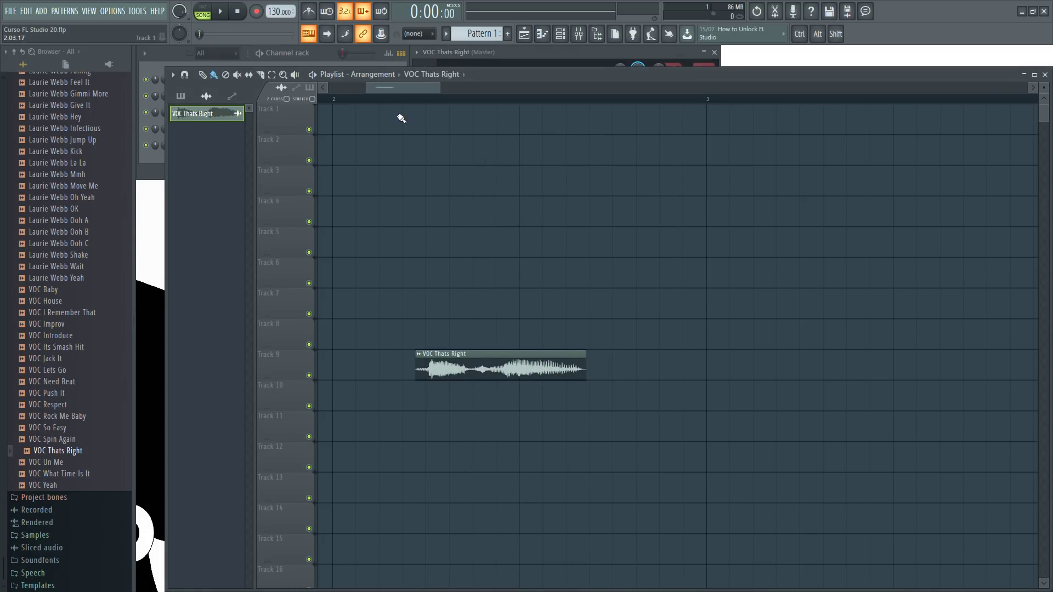
# Move the VOC Thats Right clip on Track 9 near the start of bar 1 and play the song to hear it.
pyautogui.moveTo(389, 94); pyautogui.dragTo(525, 160)
pyautogui.moveTo(534, 371); pyautogui.dragTo(368, 371)
pyautogui.scroll(3, 319, 96)
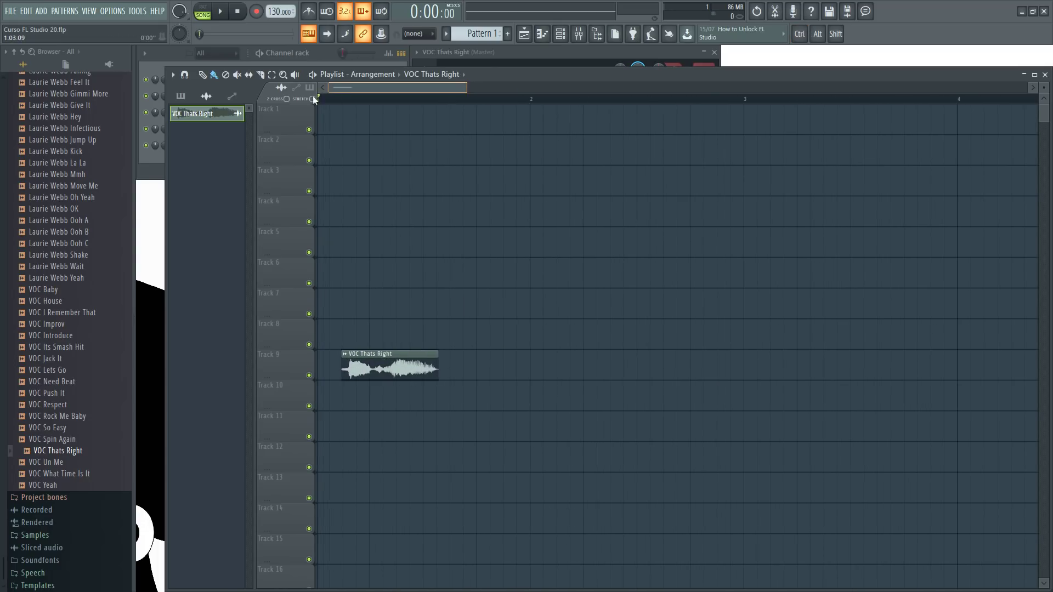
pyautogui.press('space')
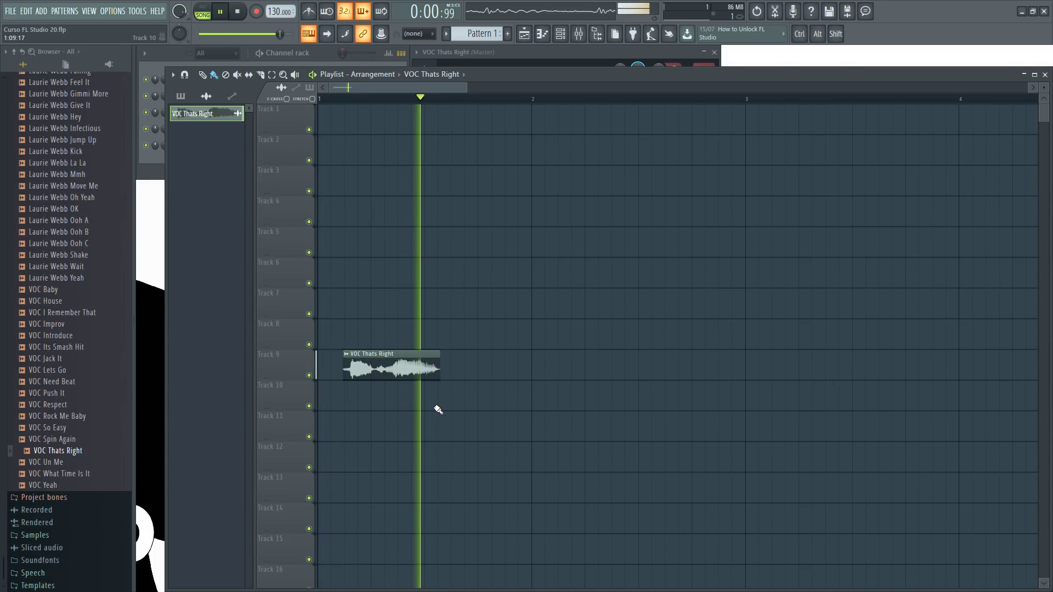
pyautogui.press('space')
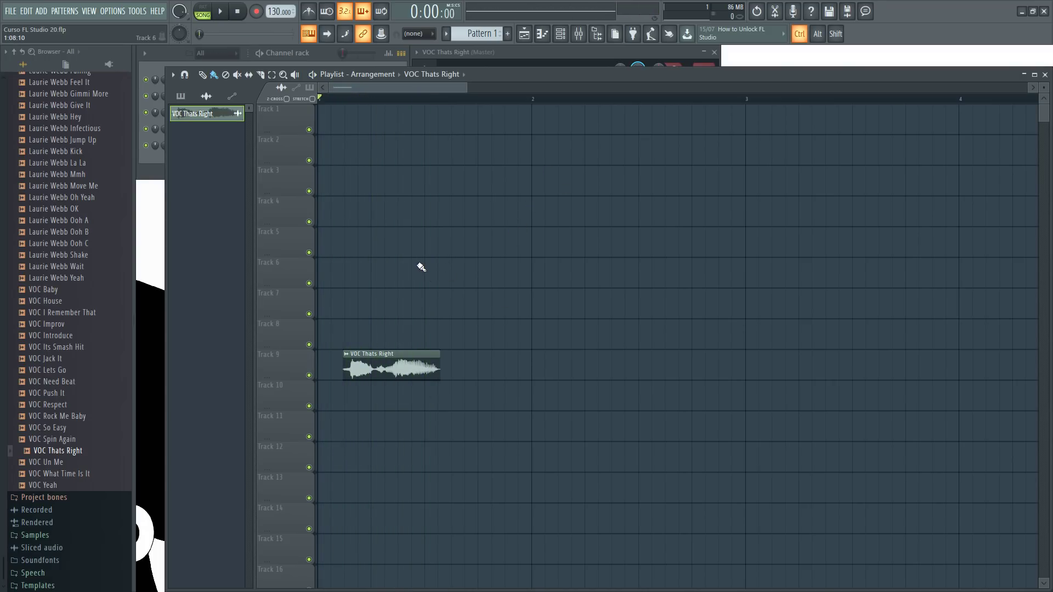
# Load the VOC Thats Right sample into the channel rack as a new sampler channel and audition it in its settings.
pyautogui.click(327, 52)
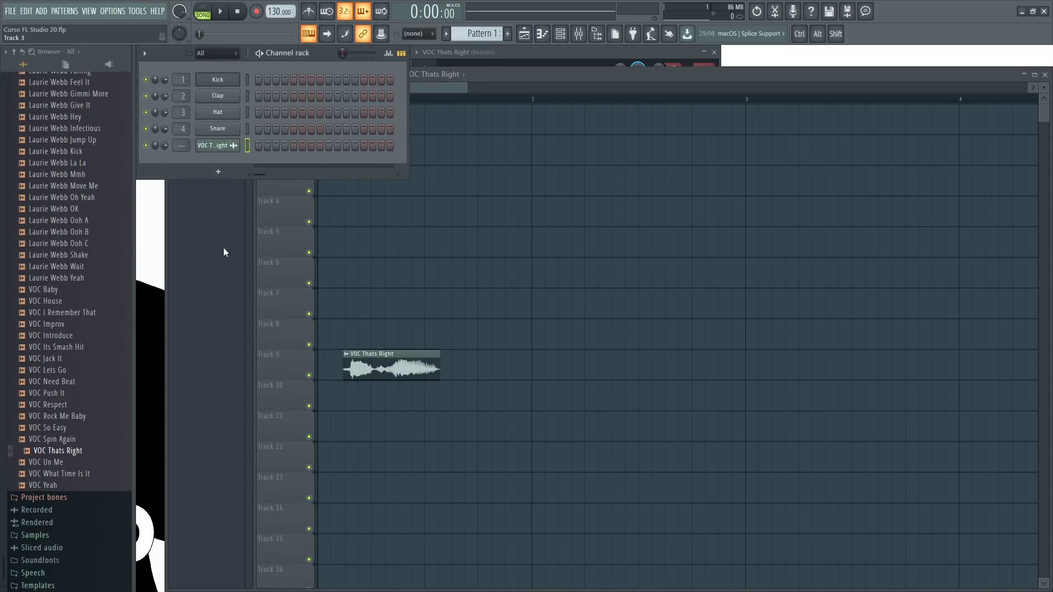
pyautogui.moveTo(60, 451); pyautogui.dragTo(492, 51)
pyautogui.click(217, 161)
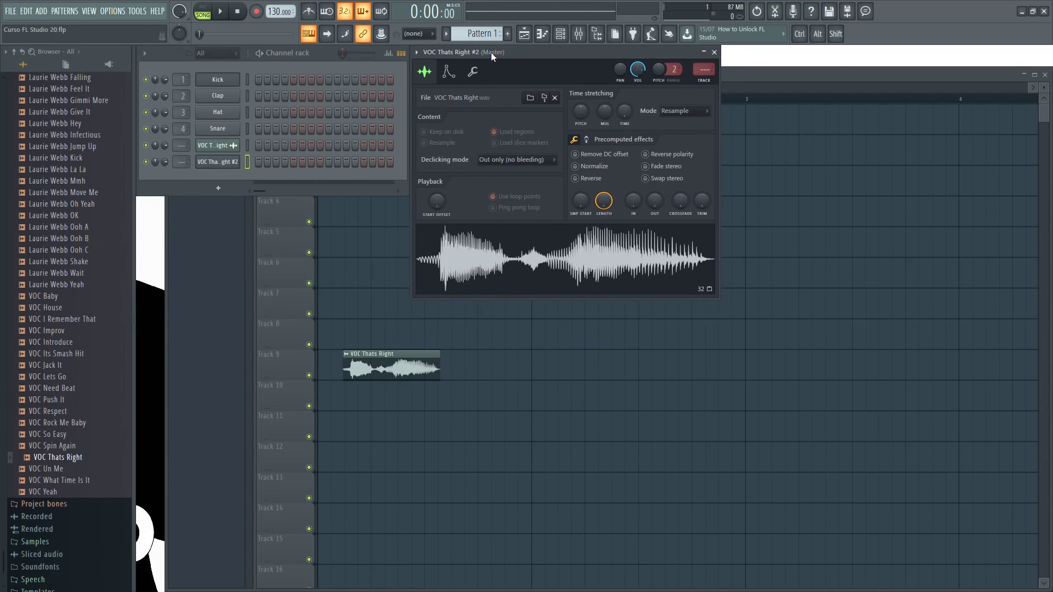
pyautogui.click(515, 267)
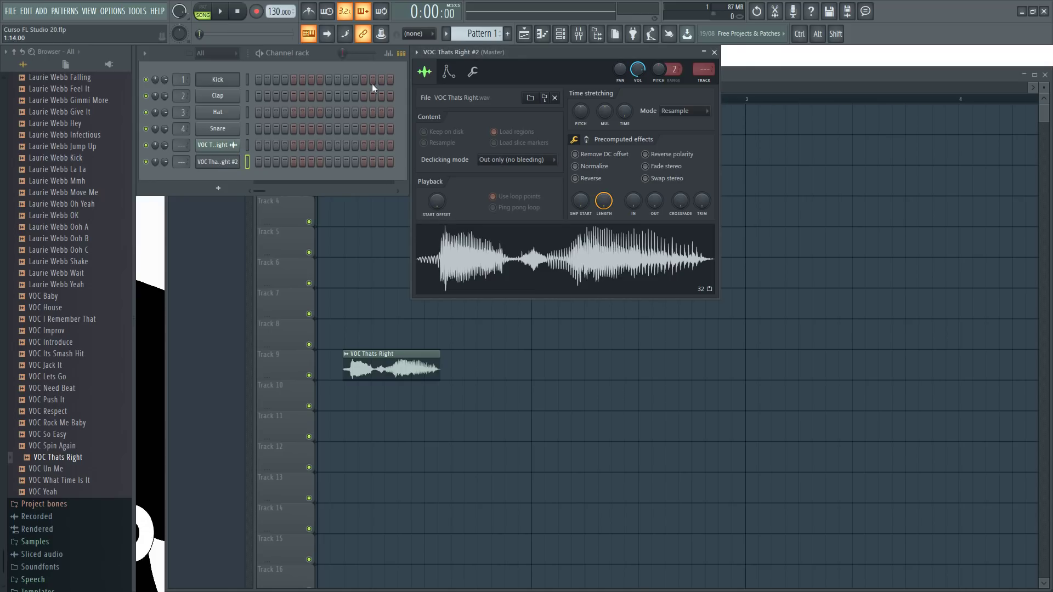
# Compare the settings pages and playback options of the VOC Thats Right audio clip channel and its sampler channel.
pyautogui.click(216, 145)
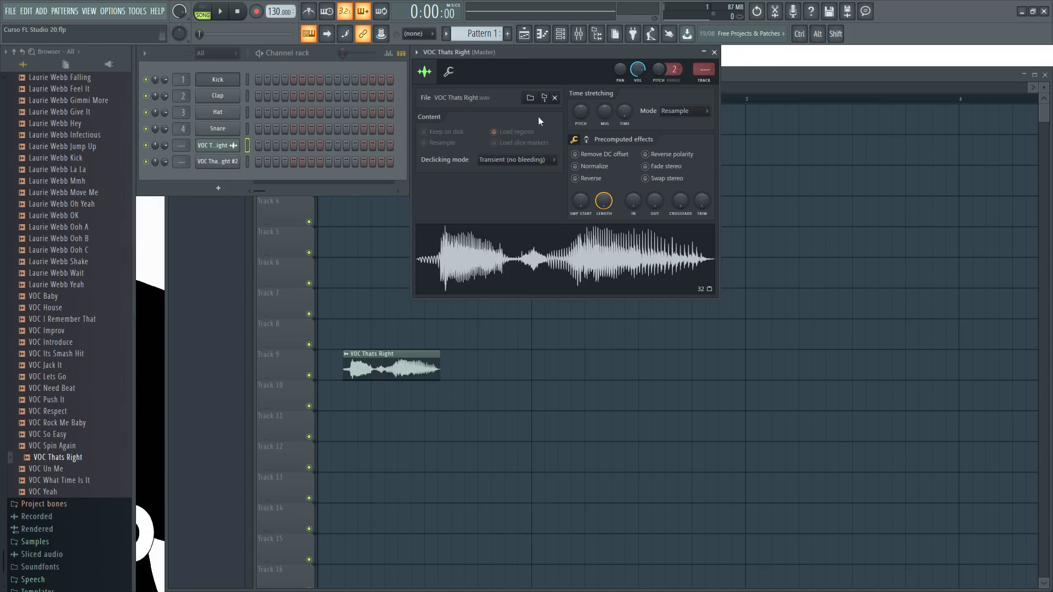
pyautogui.click(217, 162)
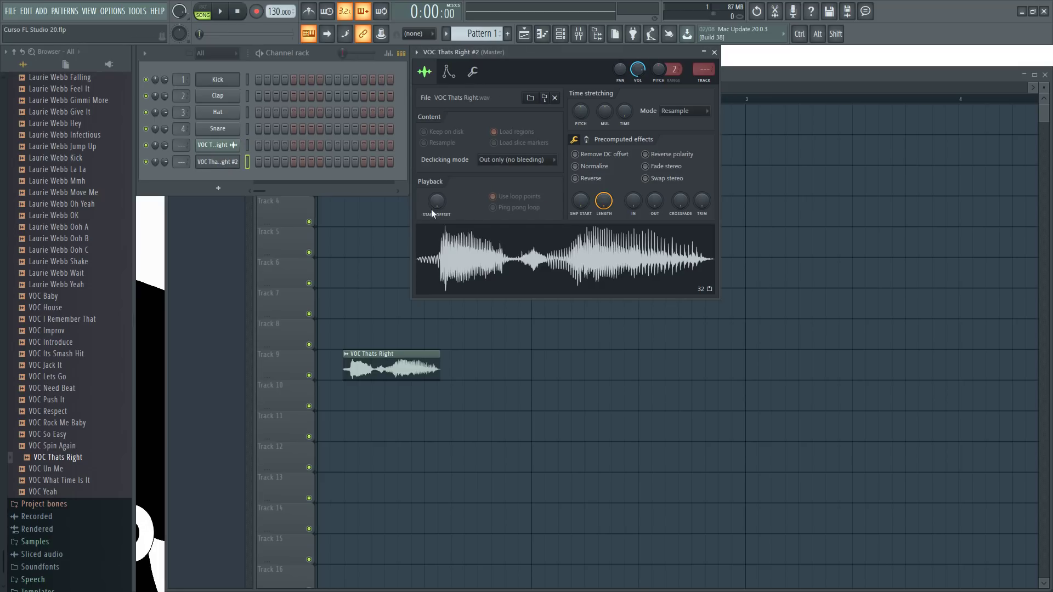
pyautogui.click(226, 146)
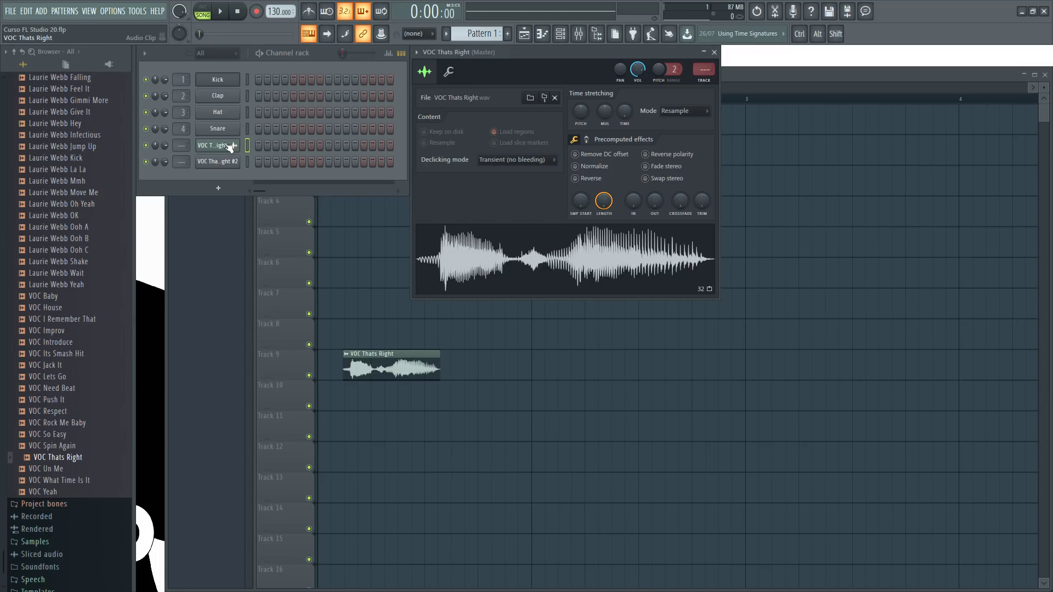
pyautogui.click(218, 163)
pyautogui.click(227, 164)
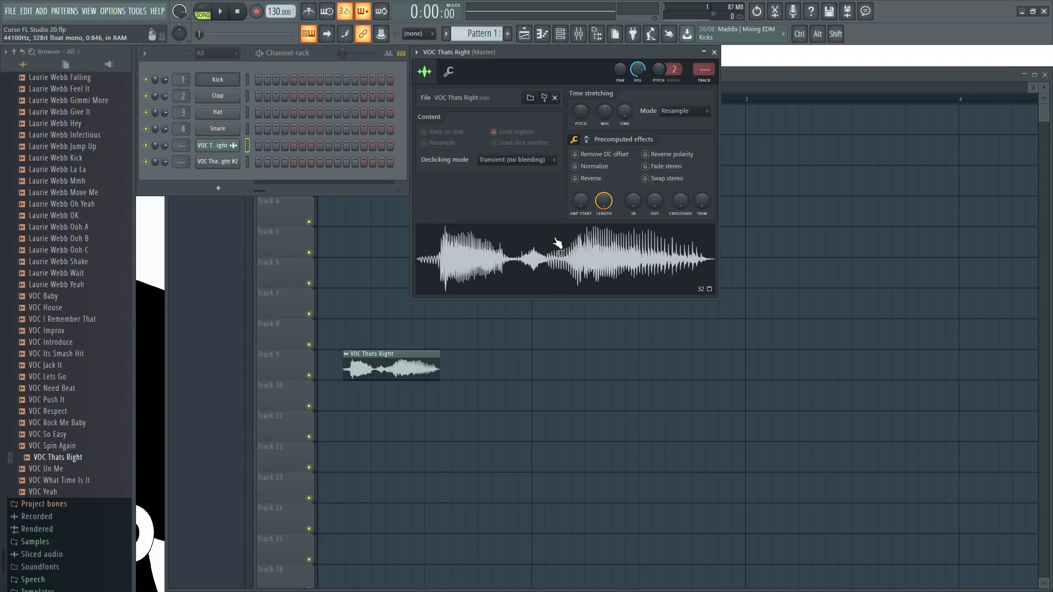
pyautogui.click(219, 164)
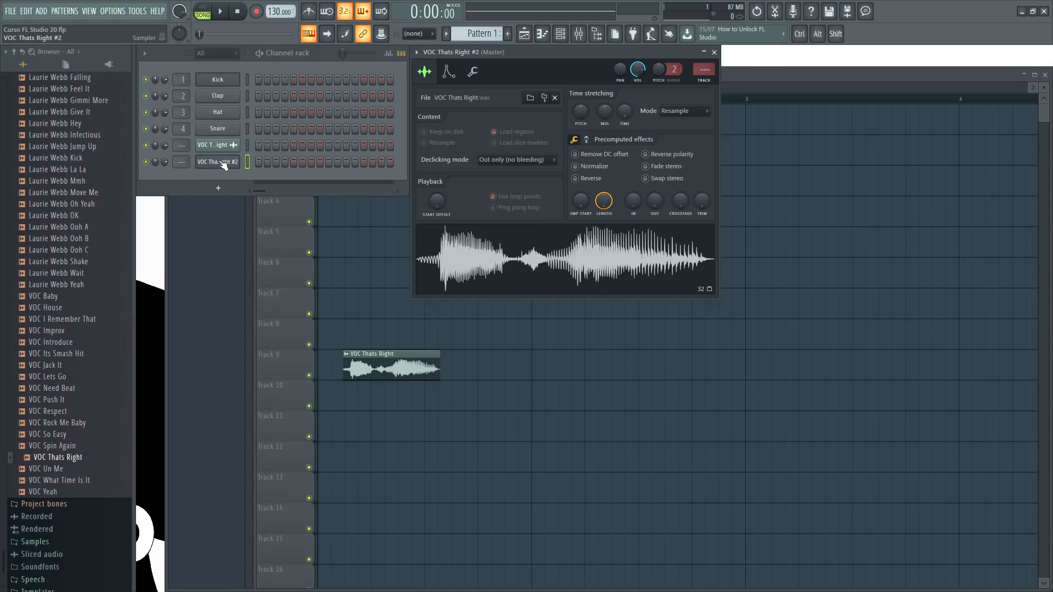
# Try placing the sampler channel's VOC Thats Right waveform on Track 7 as a playlist clip, and delete that clip.
pyautogui.moveTo(467, 257); pyautogui.dragTo(453, 304)
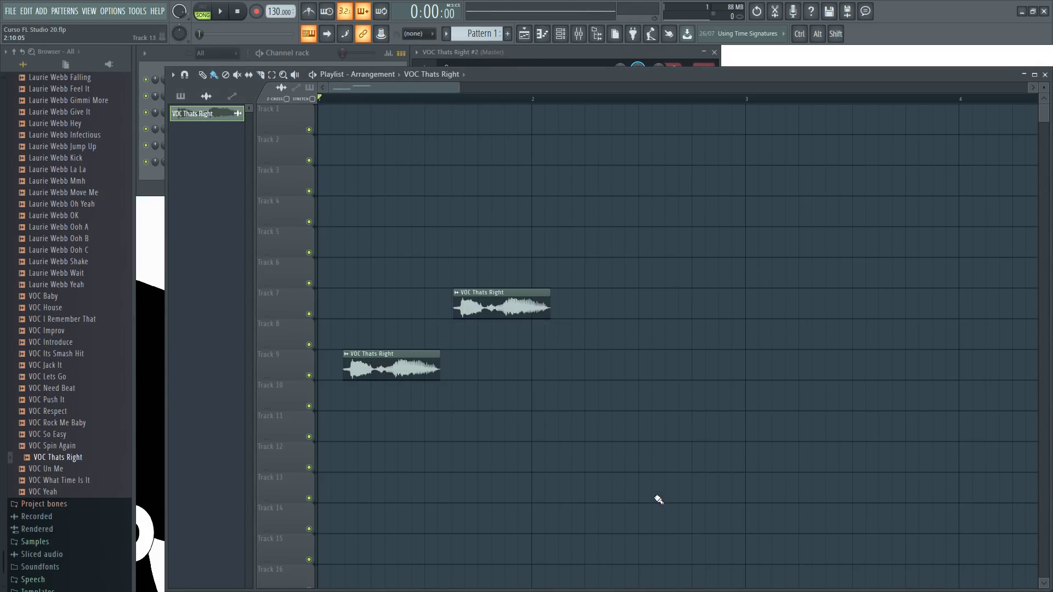
pyautogui.click(326, 59)
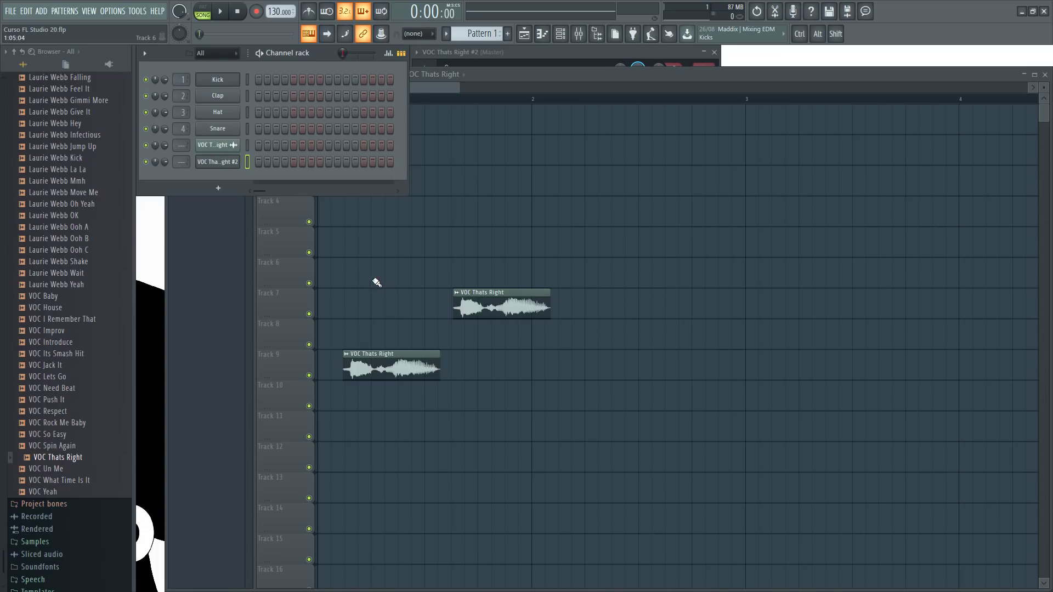
pyautogui.click(224, 163)
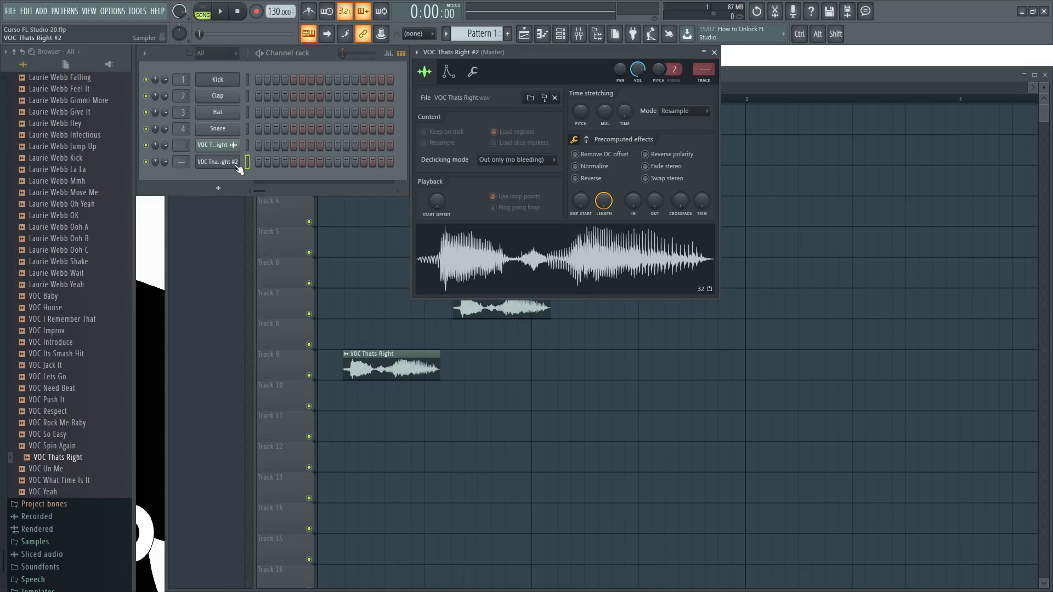
pyautogui.click(498, 312)
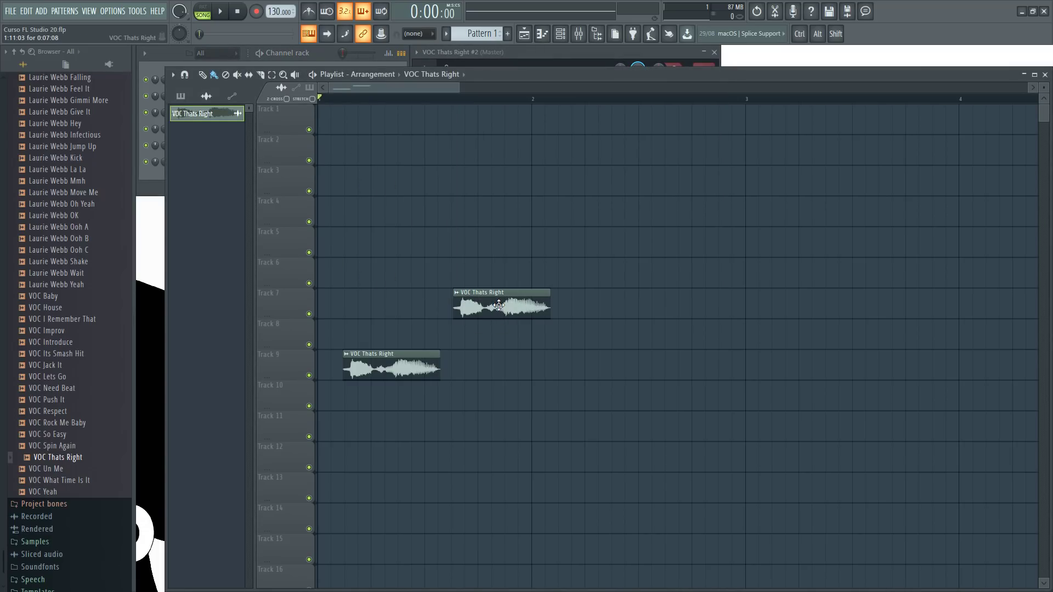
pyautogui.rightClick(498, 305)
# Examine the differences between the two VOC Thats Right channels by alternating between the audio clip's and the sampler's settings.
pyautogui.click(329, 52)
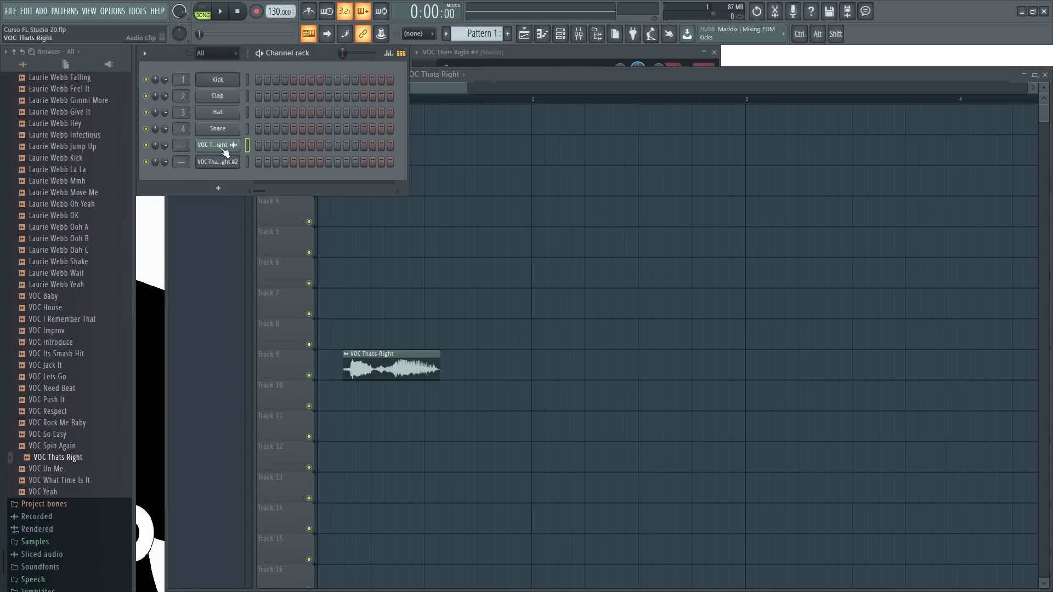
pyautogui.click(225, 146)
pyautogui.click(229, 165)
pyautogui.click(224, 147)
pyautogui.click(224, 163)
pyautogui.click(230, 146)
pyautogui.click(230, 162)
pyautogui.click(229, 146)
pyautogui.click(230, 163)
pyautogui.click(218, 149)
pyautogui.click(220, 163)
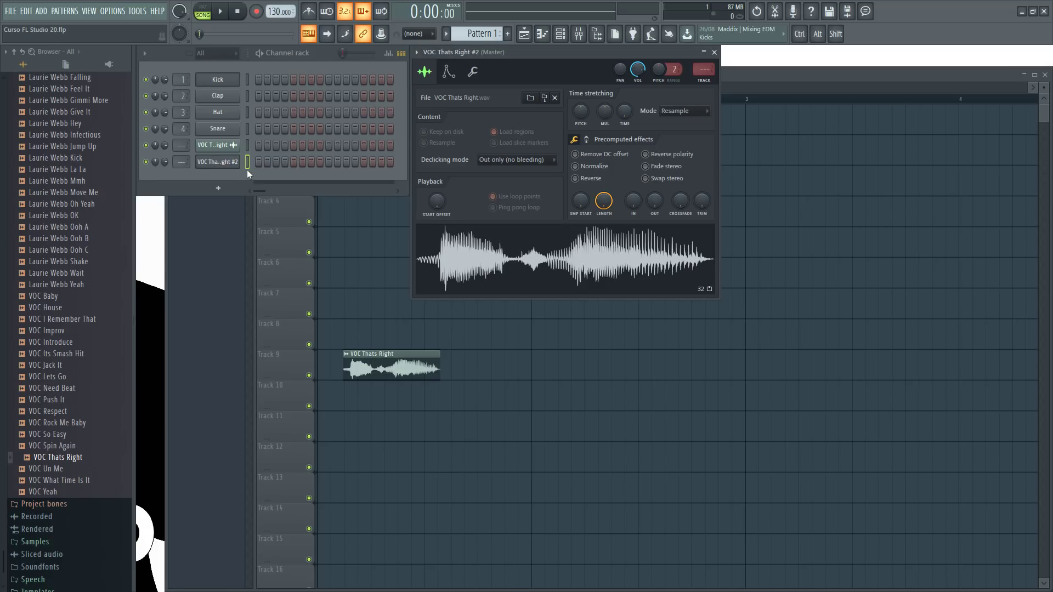
# View the VOC Thats Right #2 sampler's miscellaneous functions page and its volume envelope page.
pyautogui.click(448, 71)
pyautogui.click(472, 72)
pyautogui.click(448, 71)
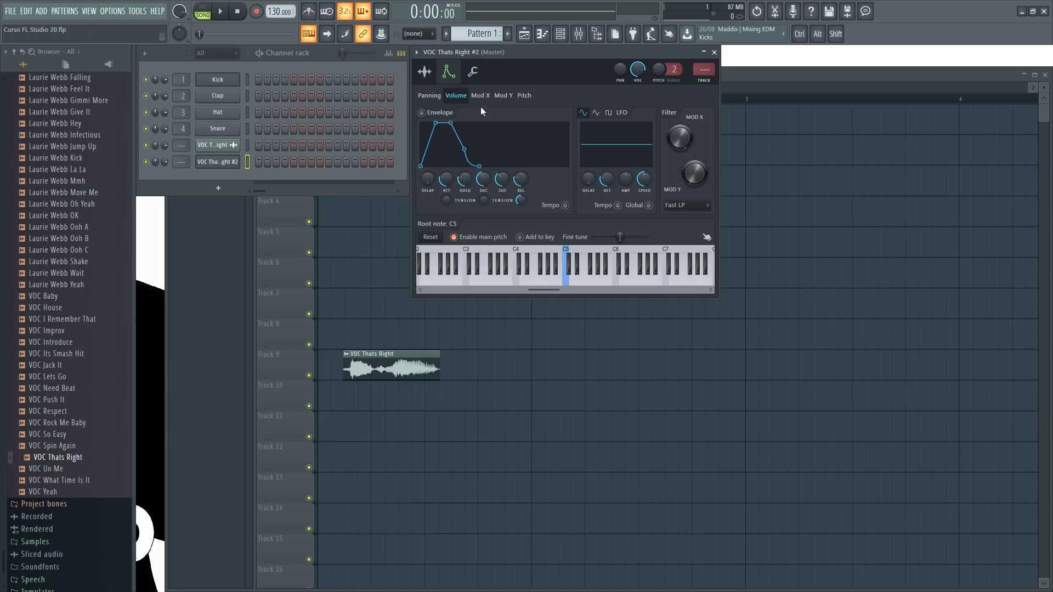
# View the VOC Thats Right audio clip's settings and the channel rack's Audio group, restoring the display filter to All.
pyautogui.click(424, 71)
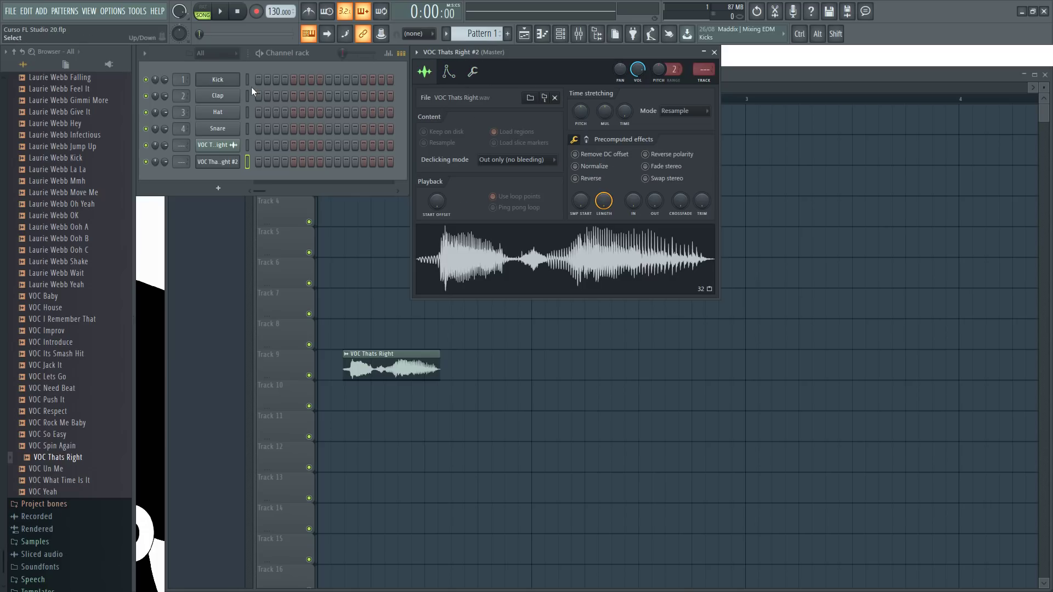
pyautogui.click(226, 147)
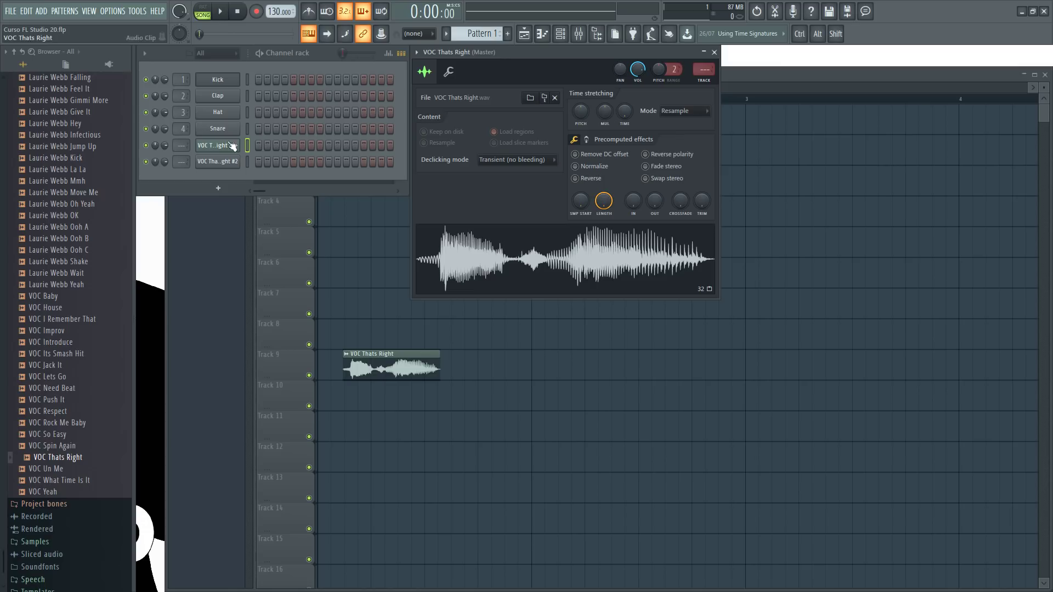
pyautogui.click(219, 54)
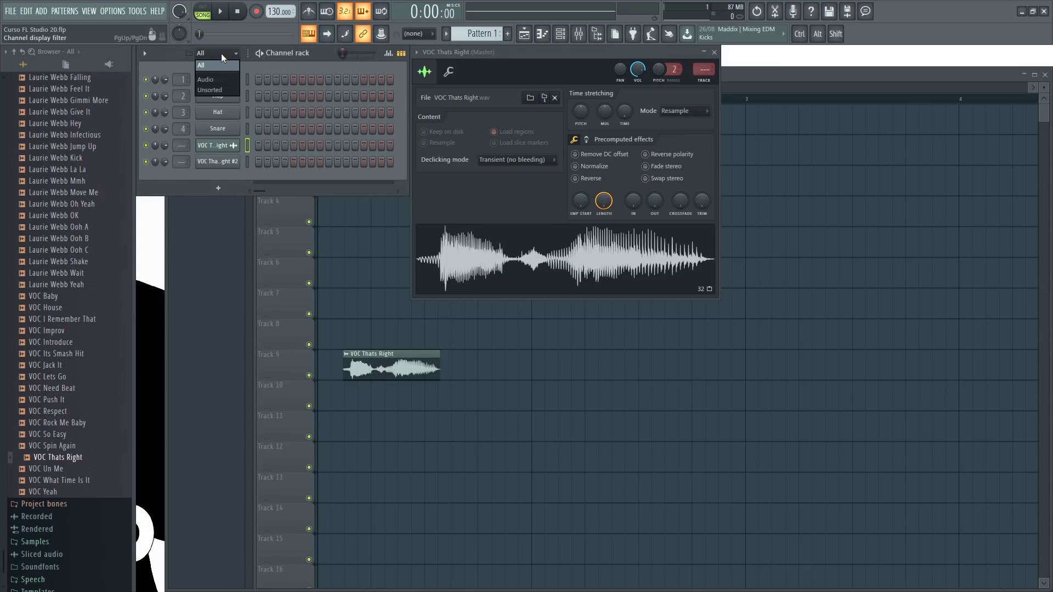
pyautogui.click(219, 80)
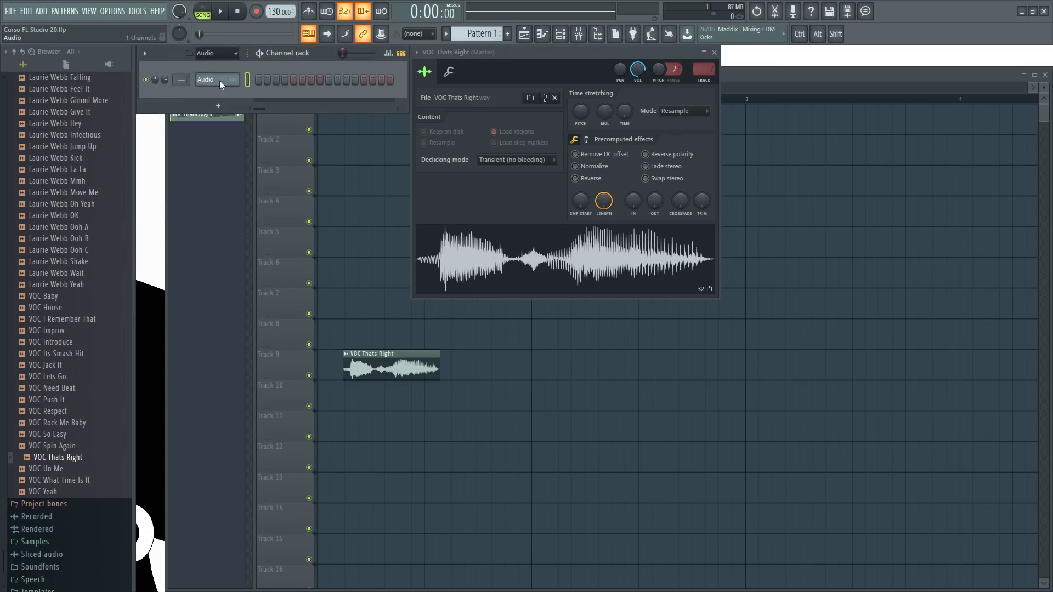
pyautogui.click(228, 53)
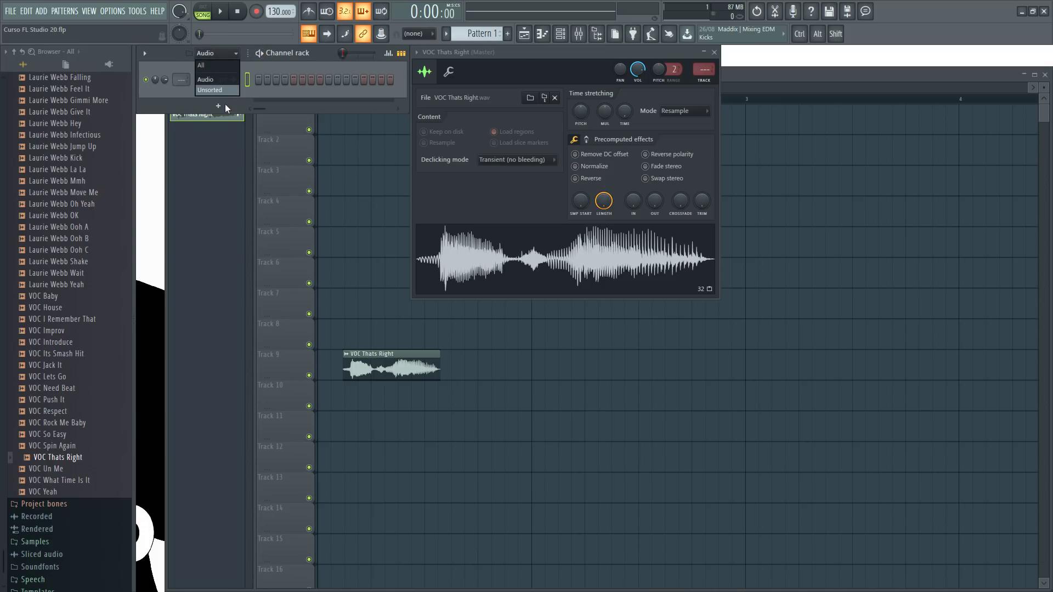
pyautogui.click(212, 66)
pyautogui.click(218, 53)
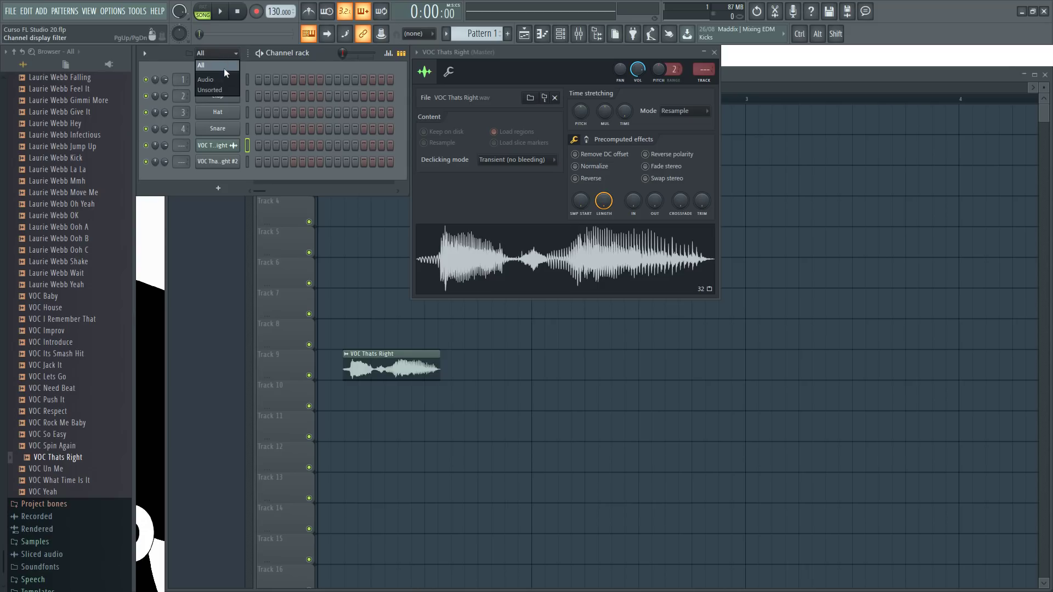
pyautogui.click(218, 79)
pyautogui.click(219, 65)
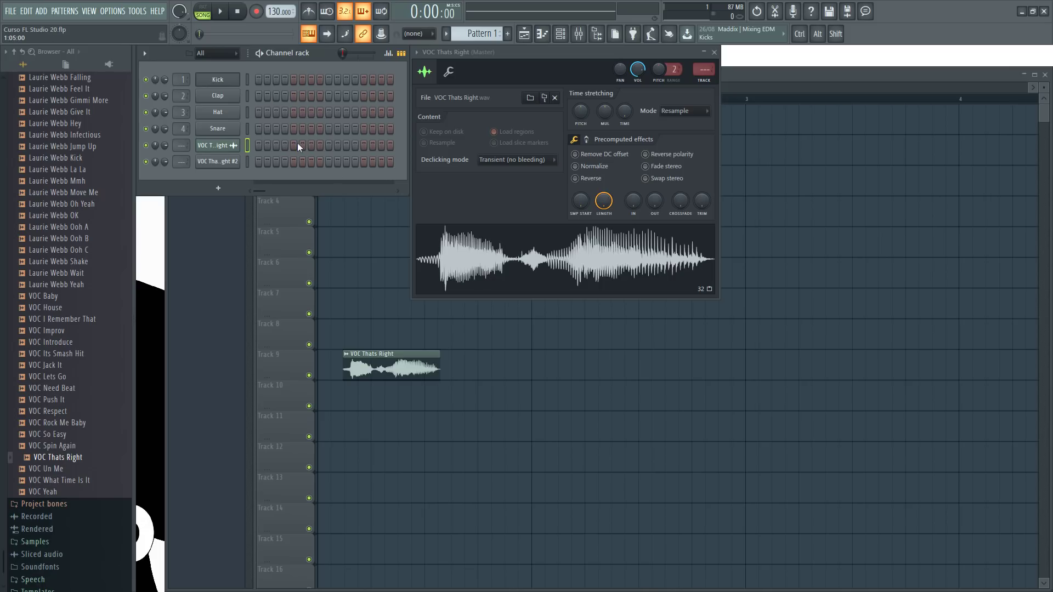
# Rename the VOC Thats Right audio clip channel as Vocal and give it a purple color.
pyautogui.keyDown('shift'); pyautogui.click(220, 145); pyautogui.keyUp('shift')
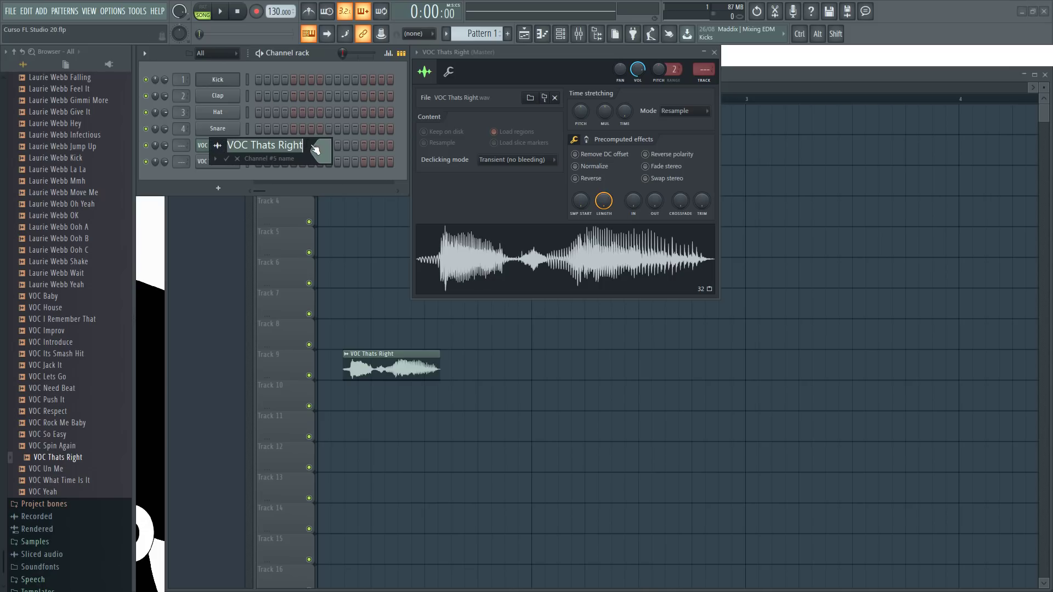
pyautogui.click(322, 152)
pyautogui.click(421, 184)
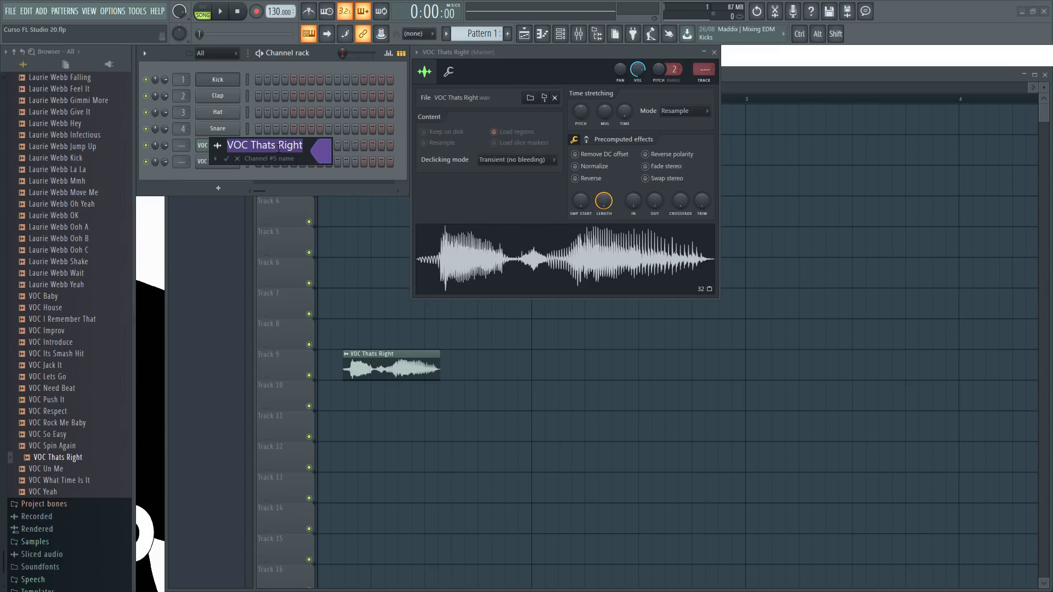
pyautogui.write('Vocal')
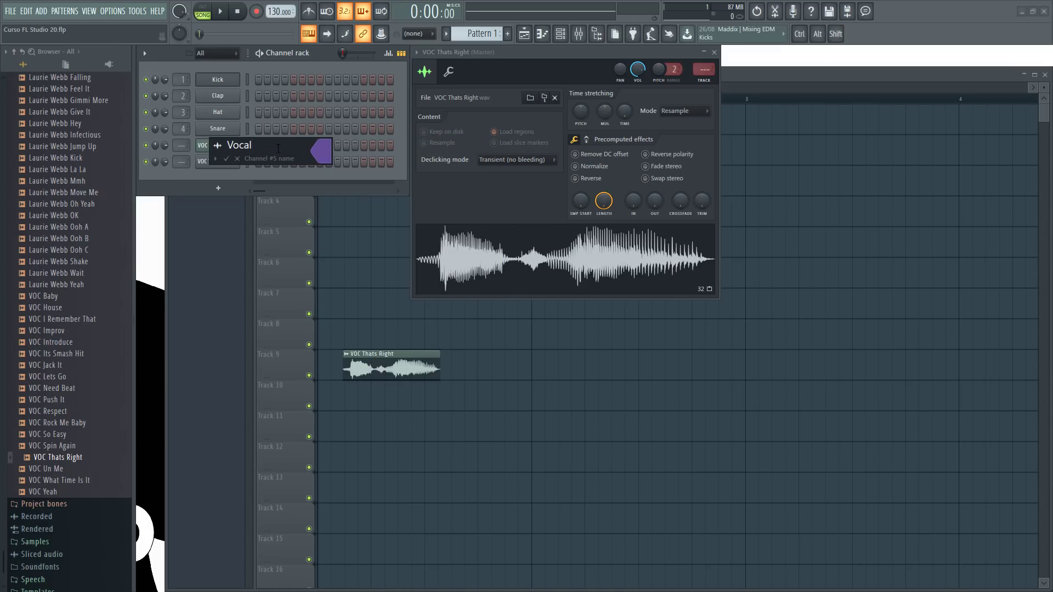
pyautogui.press('Return')
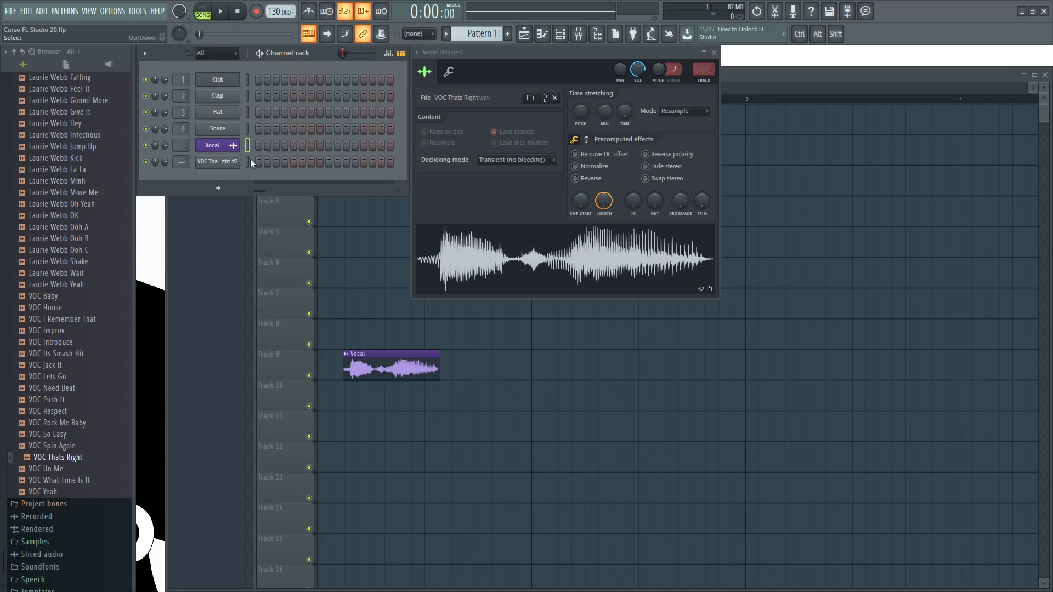
# Compare the sample settings, precomputed effects and declicking modes of the VOC Thats Right #2 sampler and the Vocal audio clip.
pyautogui.click(218, 162)
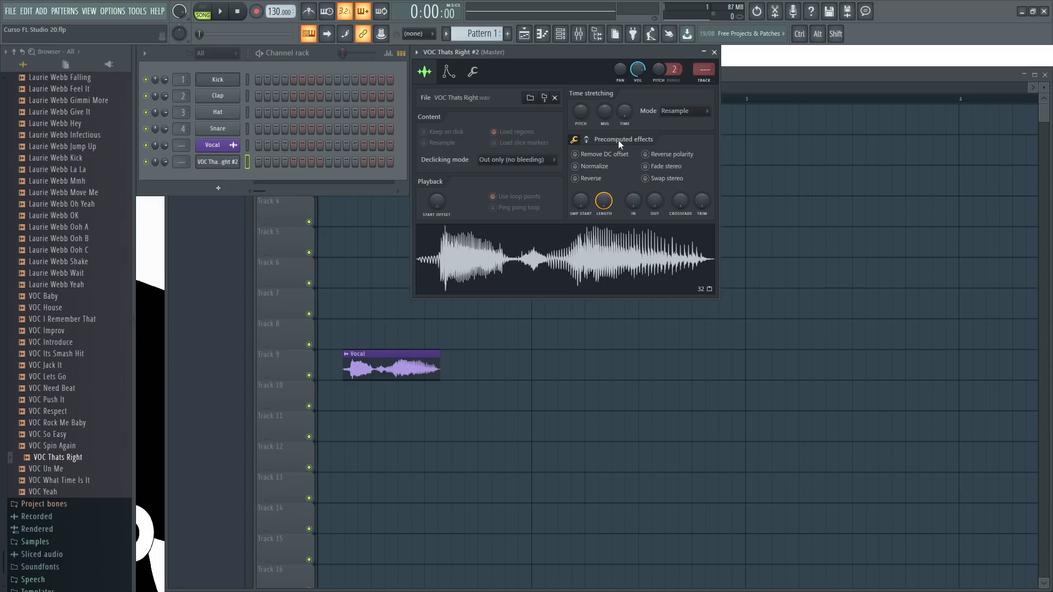
pyautogui.click(218, 144)
pyautogui.click(586, 140)
pyautogui.click(586, 140)
pyautogui.click(586, 140)
pyautogui.click(587, 140)
pyautogui.click(217, 162)
pyautogui.click(587, 141)
pyautogui.click(587, 140)
pyautogui.click(218, 145)
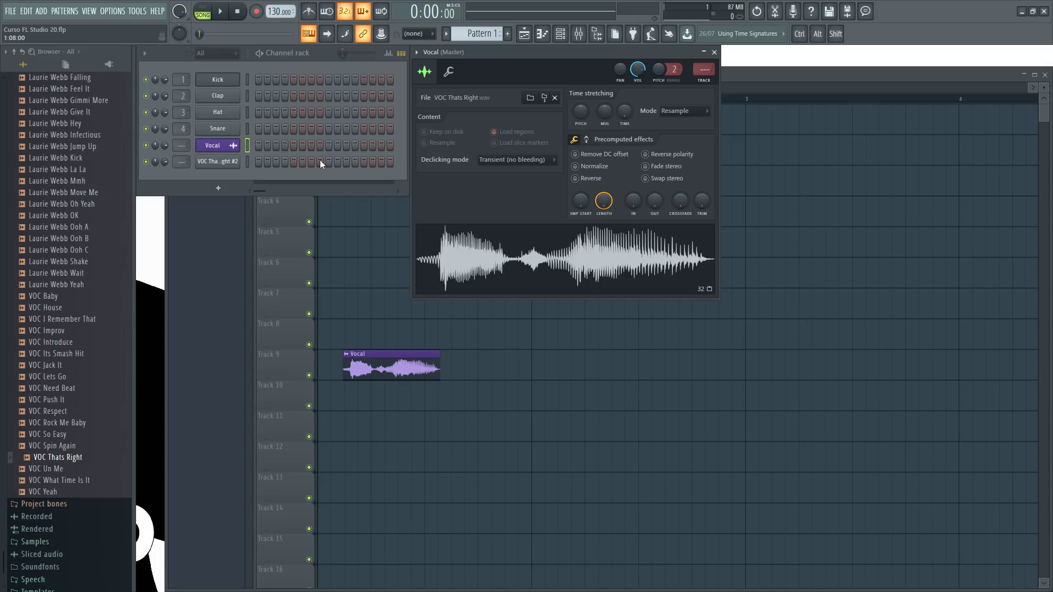
pyautogui.click(221, 163)
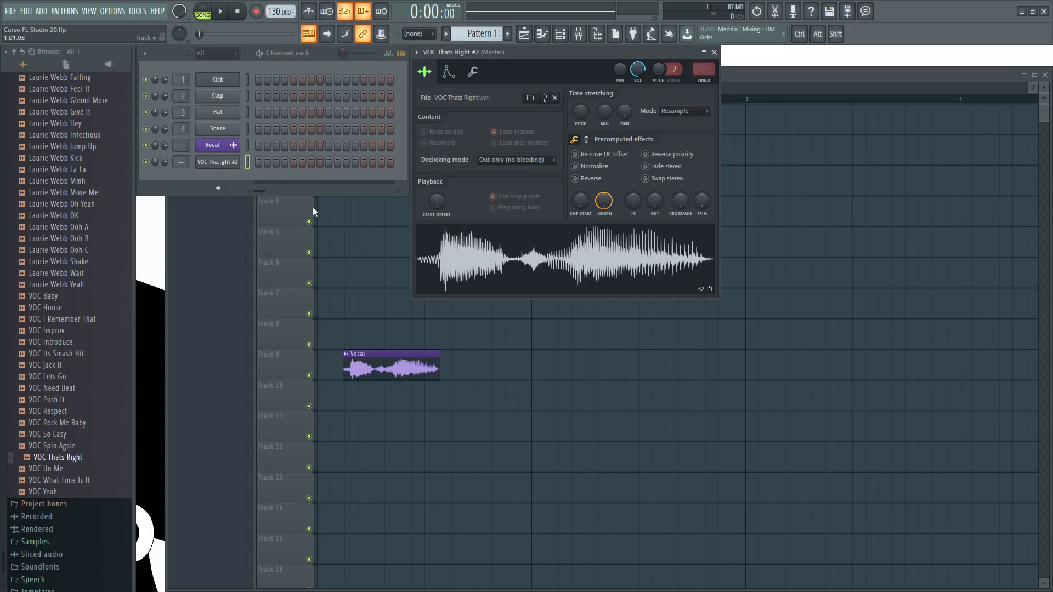
pyautogui.click(216, 147)
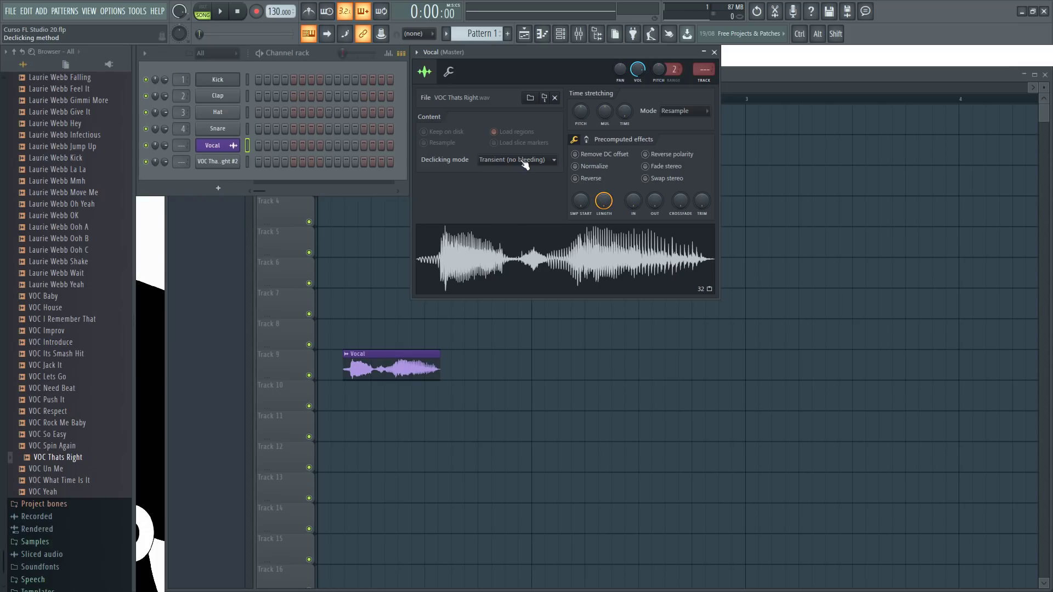
# Slice the Vocal clip on Track 9 near its middle and move the second piece about one beat later.
pyautogui.click(387, 318)
pyautogui.scroll(1, 378, 321)
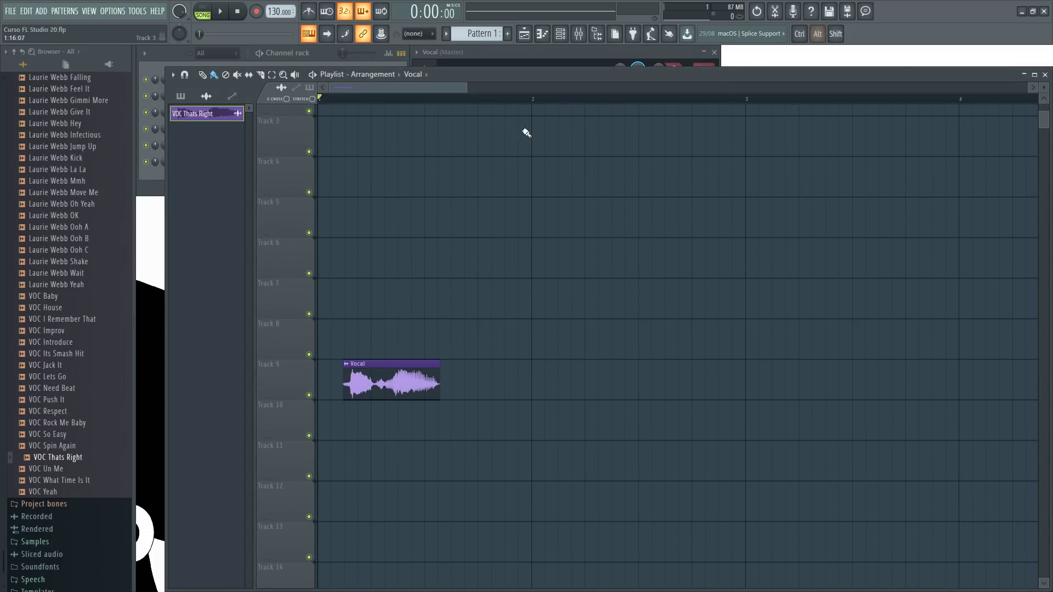
pyautogui.click(529, 63)
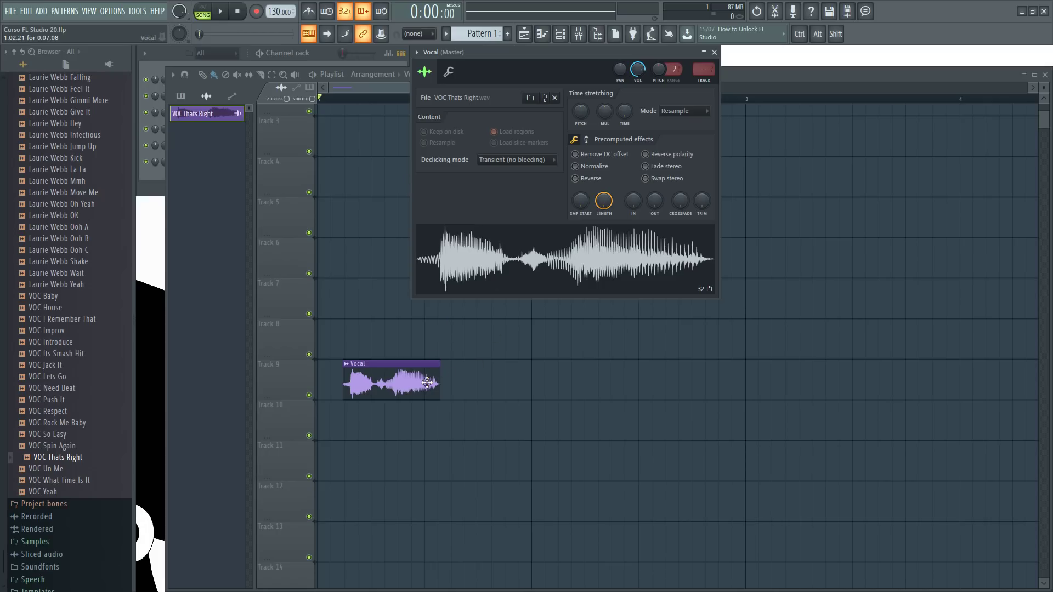
pyautogui.click(263, 75)
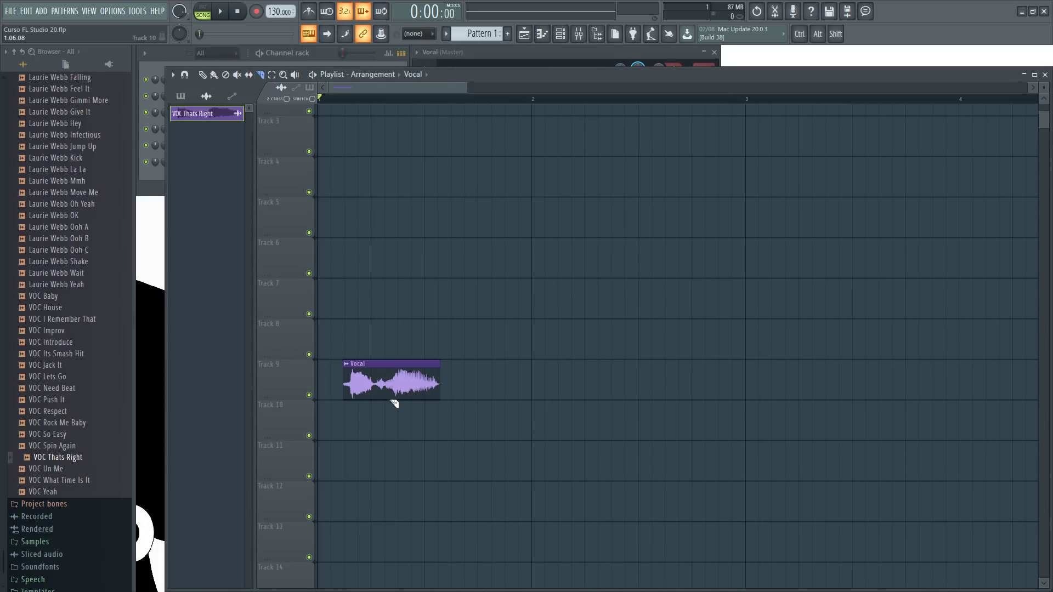
pyautogui.moveTo(393, 336); pyautogui.dragTo(404, 442)
pyautogui.click(202, 75)
pyautogui.moveTo(409, 384); pyautogui.dragTo(457, 385)
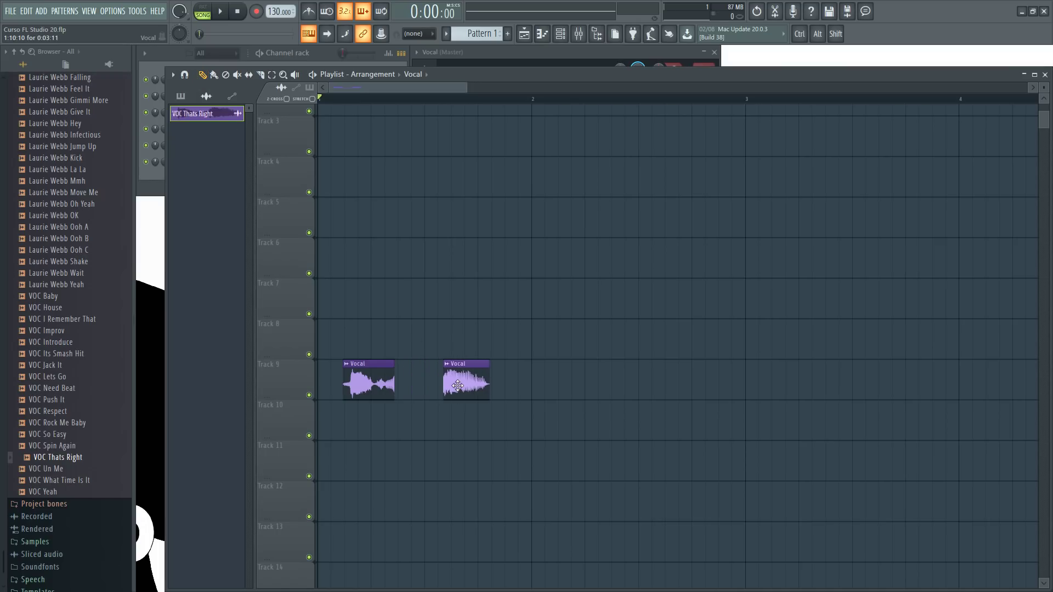
# Play the arrangement to hear the two Vocal pieces with the Vocal channel's settings in view.
pyautogui.press('space')
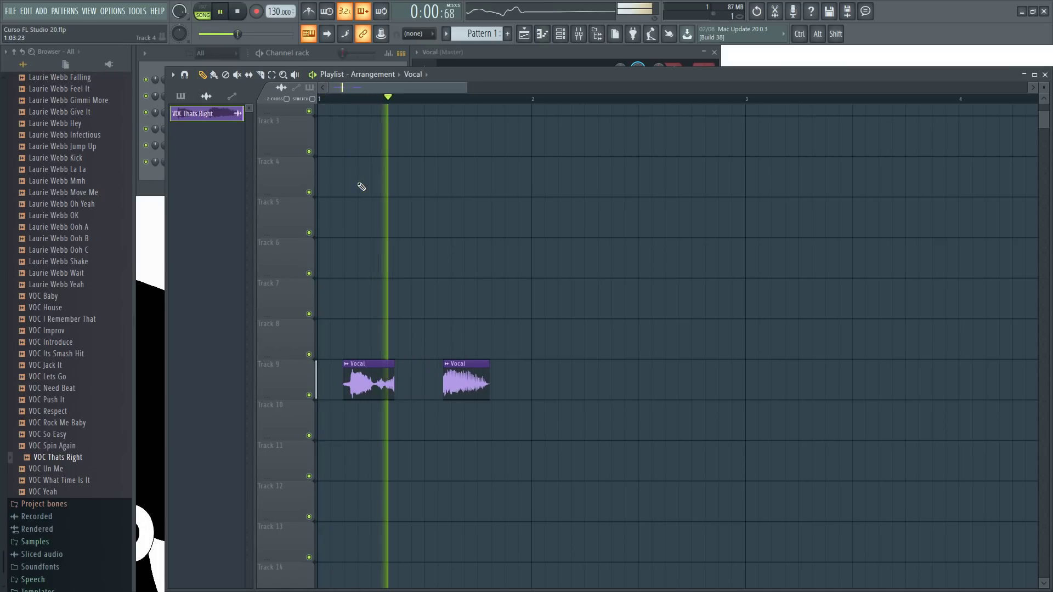
pyautogui.click(489, 52)
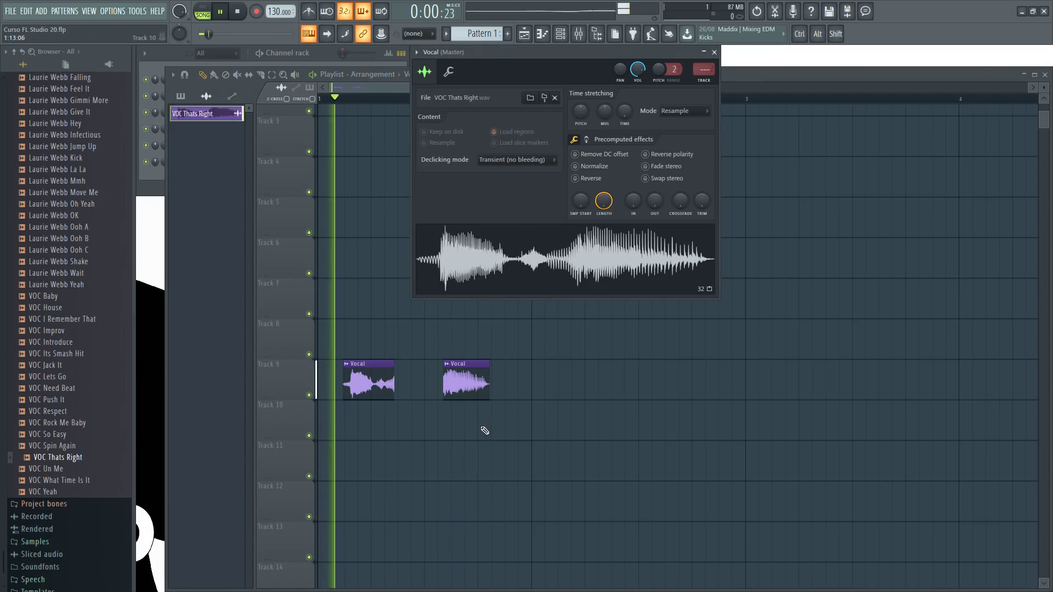
pyautogui.press('space')
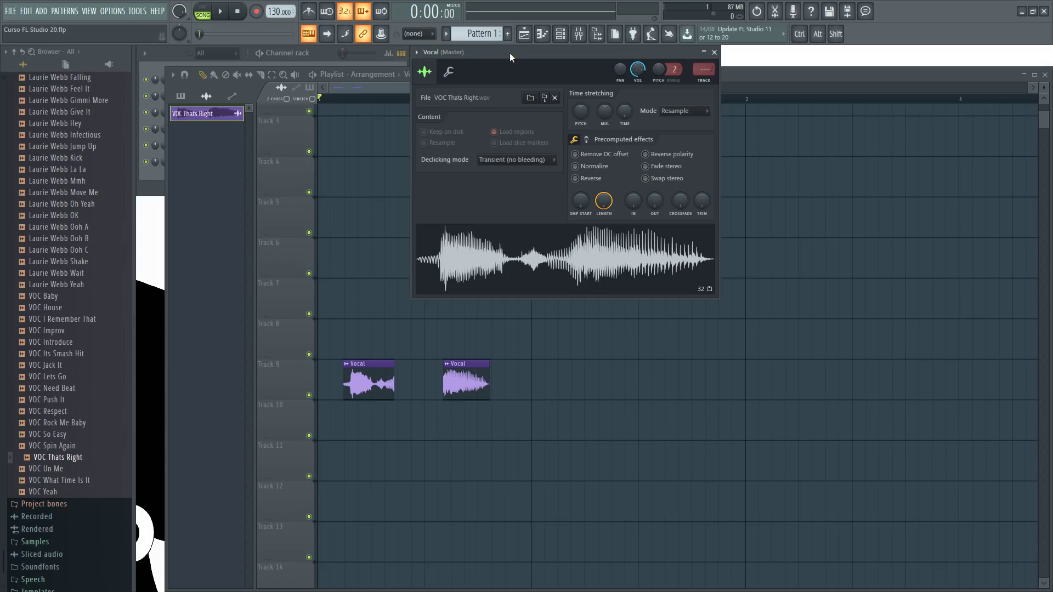
# Set the Vocal channel's declicking mode to Out only (no bleeding) and play back the sliced clips.
pyautogui.click(521, 162)
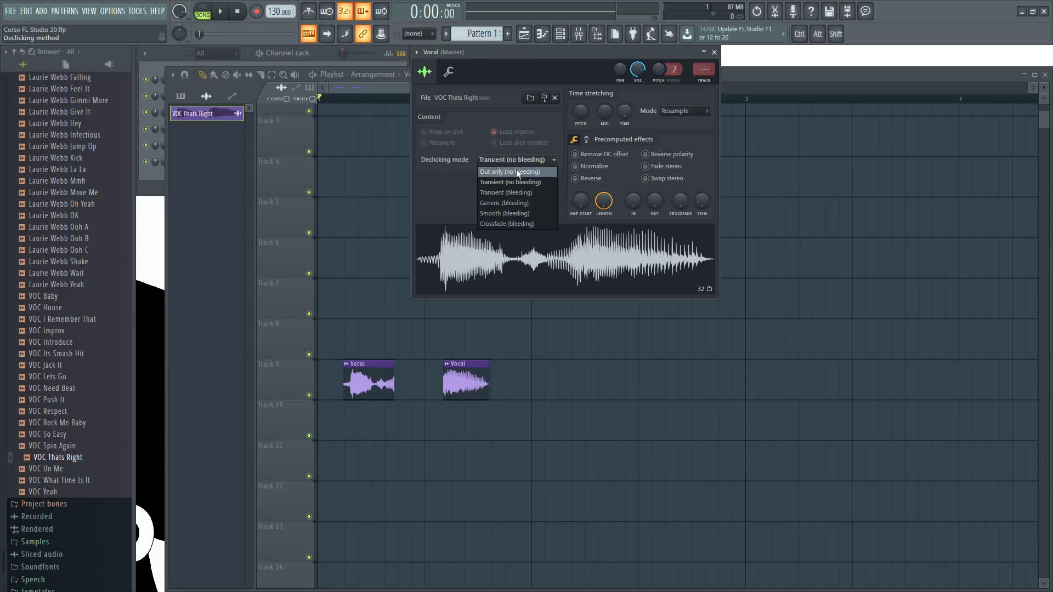
pyautogui.click(508, 172)
pyautogui.press('space')
pyautogui.press('space')
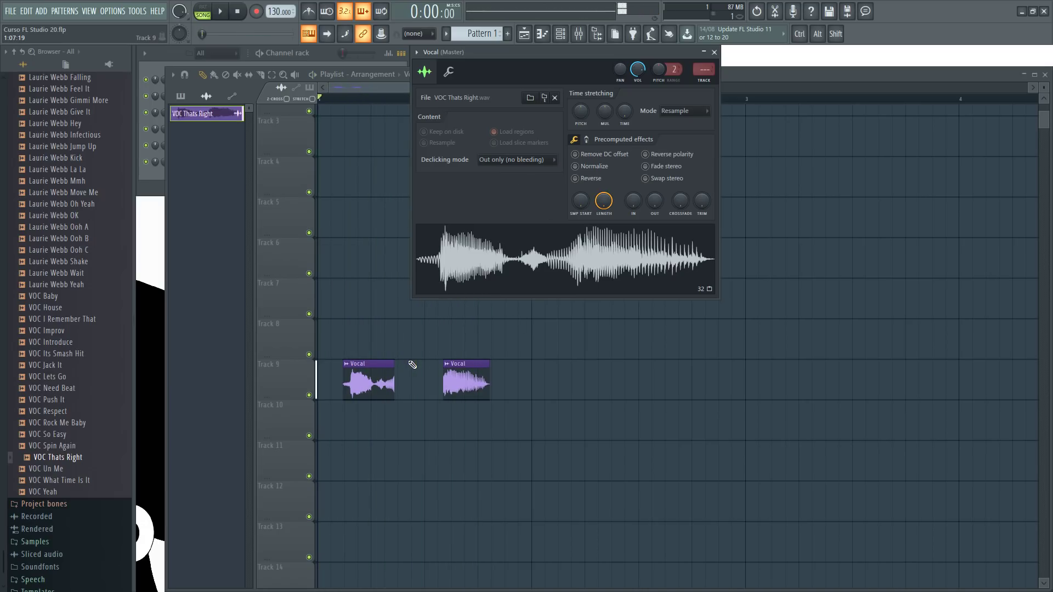
# Alternate the Vocal channel's declicking mode between Out only (no bleeding) and Transient (no bleeding), leaving it on Transient (no bleeding).
pyautogui.click(534, 162)
pyautogui.click(516, 183)
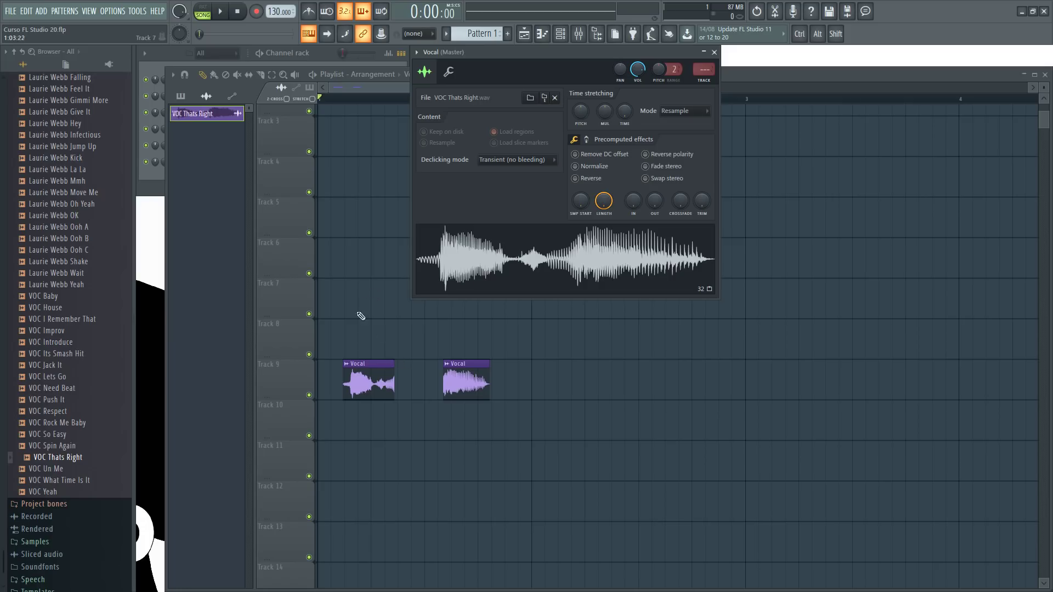
pyautogui.click(512, 159)
pyautogui.click(500, 172)
pyautogui.click(515, 159)
pyautogui.click(508, 182)
pyautogui.click(512, 161)
pyautogui.click(512, 160)
pyautogui.click(515, 160)
pyautogui.click(512, 182)
pyautogui.click(467, 381)
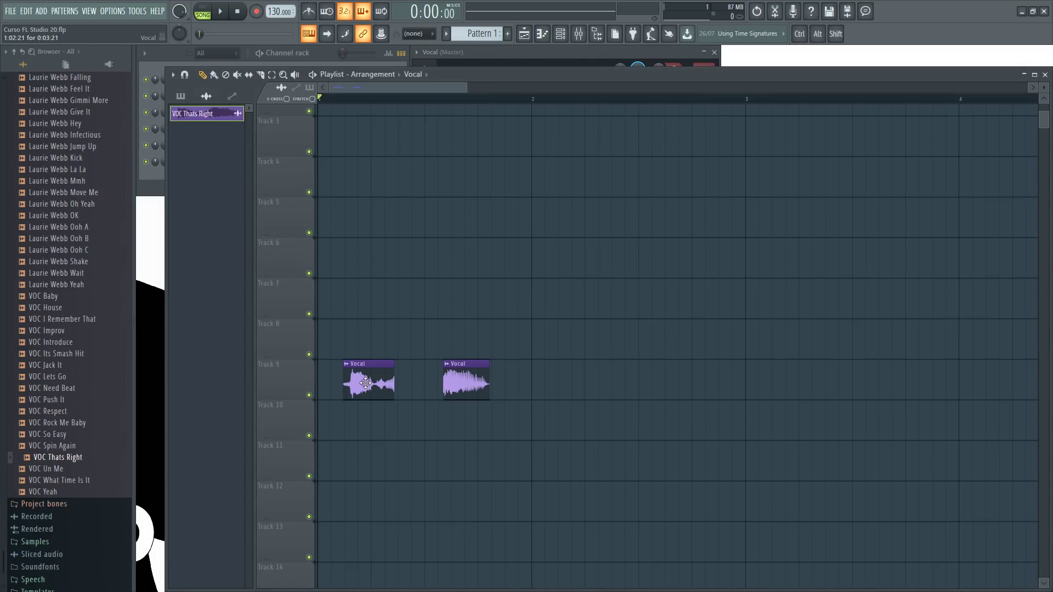
pyautogui.click(483, 58)
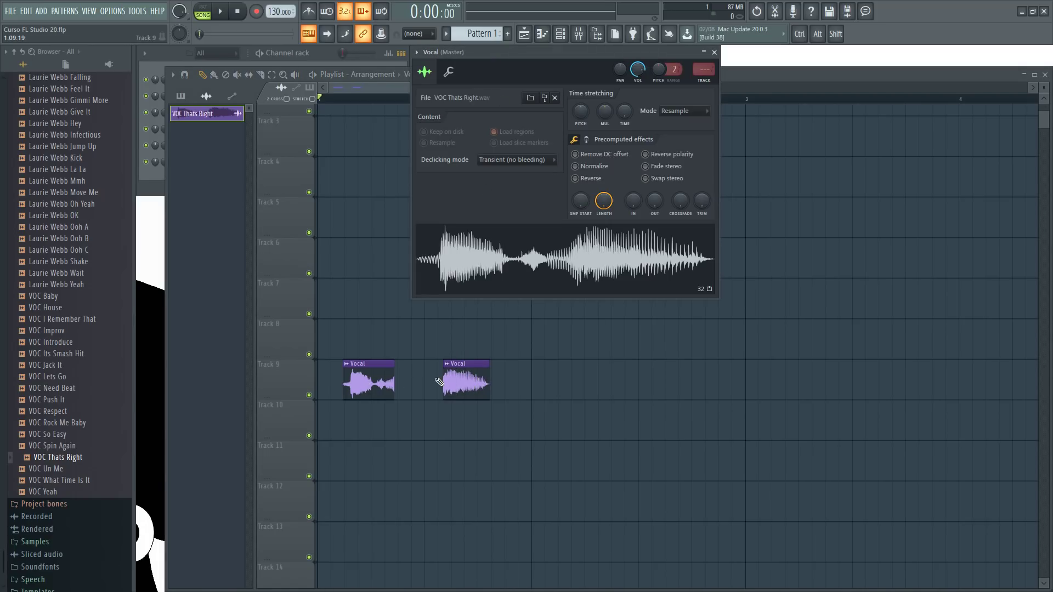
# Set the Vocal channel's declicking mode to Transient (bleeding), inspect the cut end of the first piece, and play it back.
pyautogui.click(536, 160)
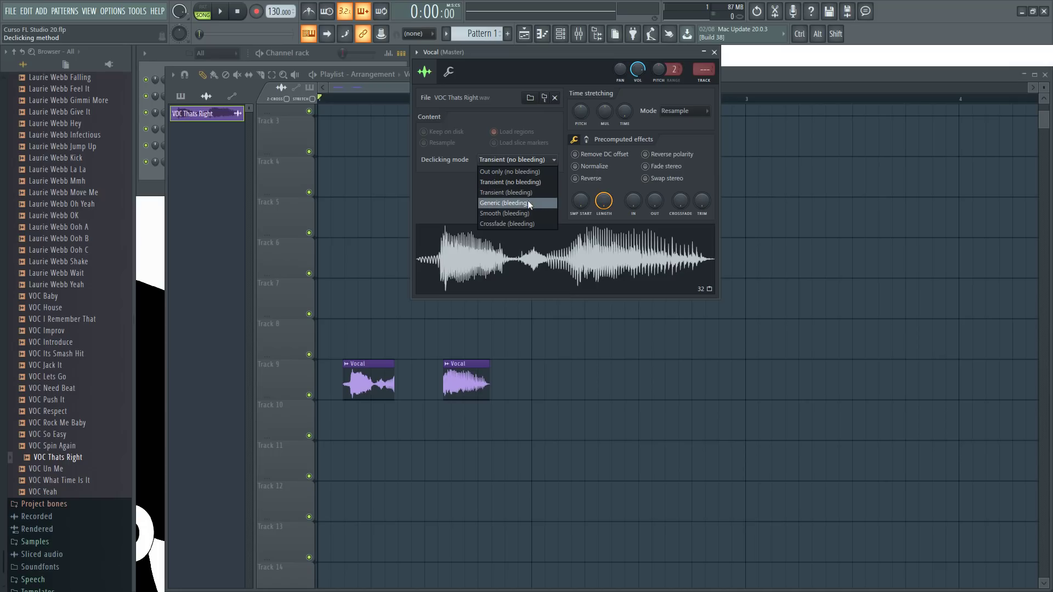
pyautogui.click(527, 191)
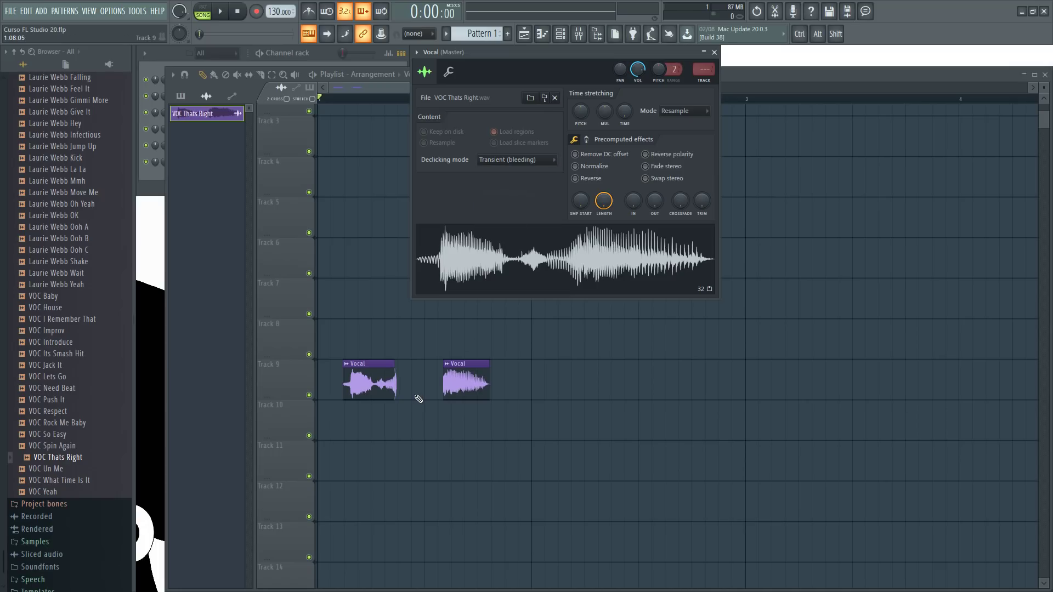
pyautogui.rightClick(374, 335)
pyautogui.scroll(3, 367, 339)
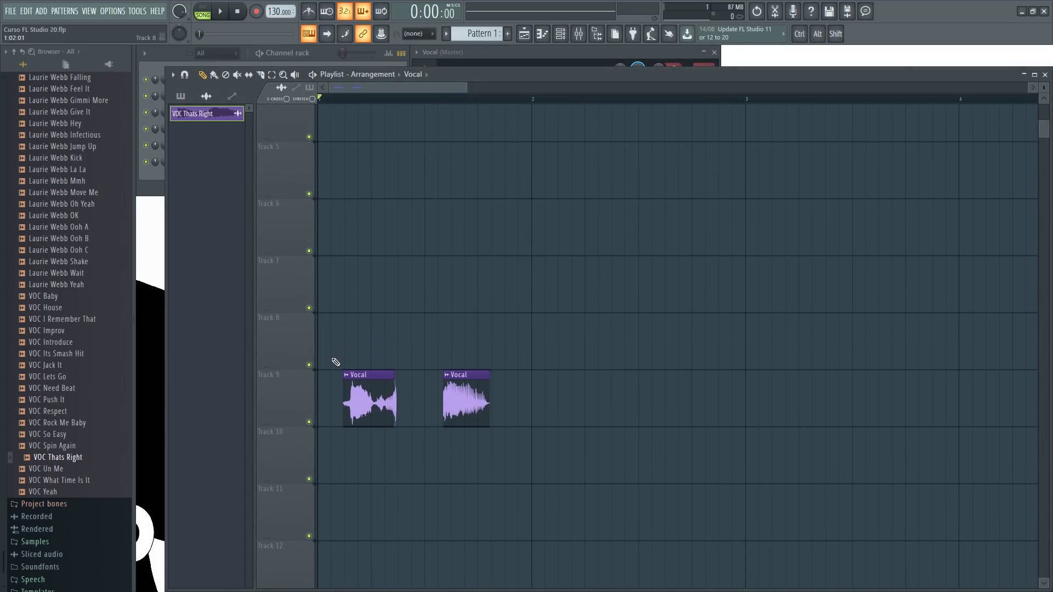
pyautogui.scroll(2, 343, 367)
pyautogui.scroll(2, 342, 367)
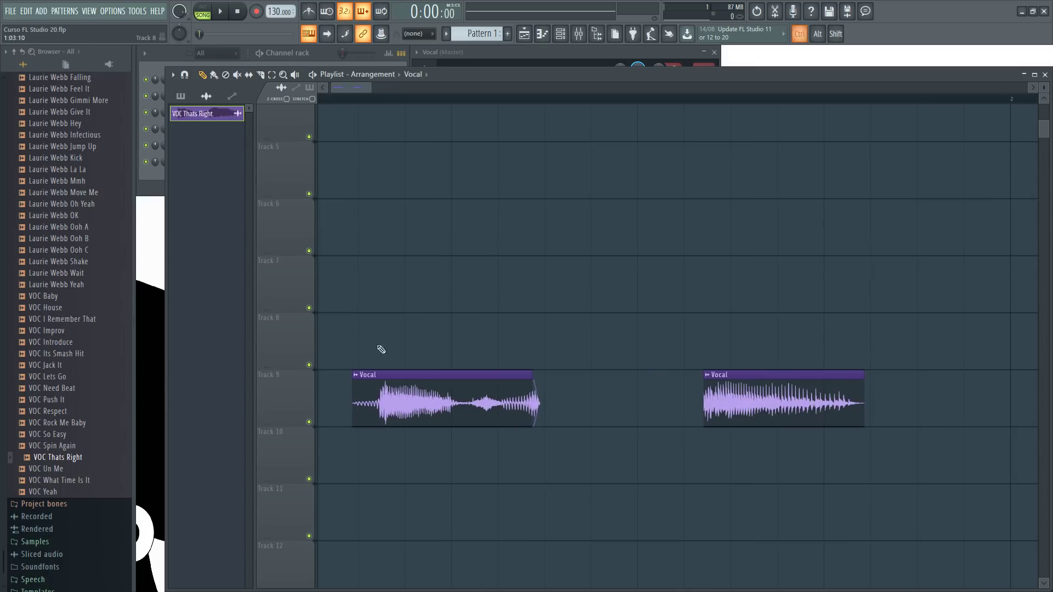
pyautogui.click(525, 55)
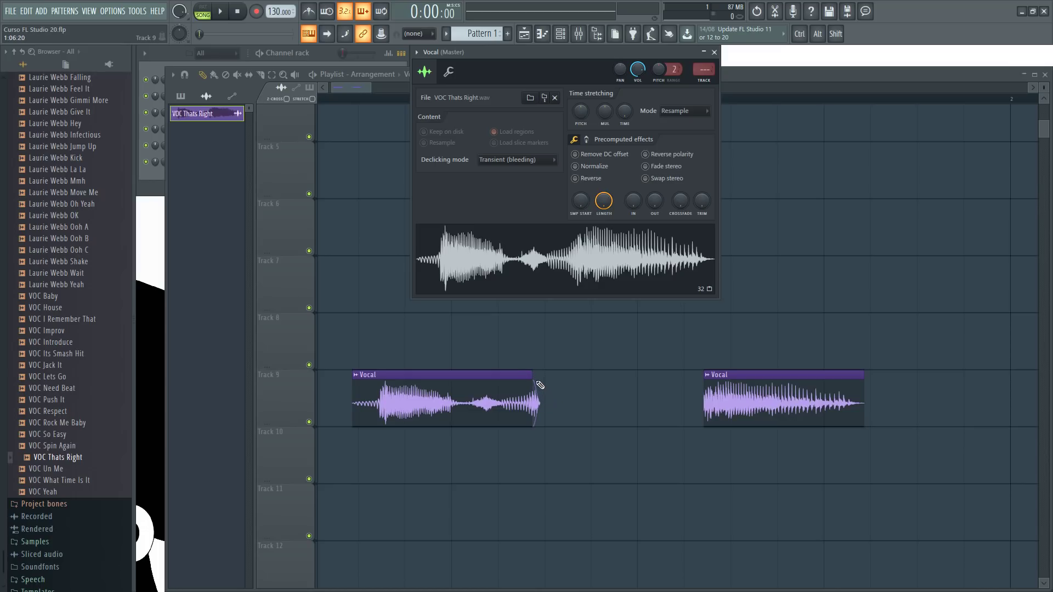
pyautogui.press('space')
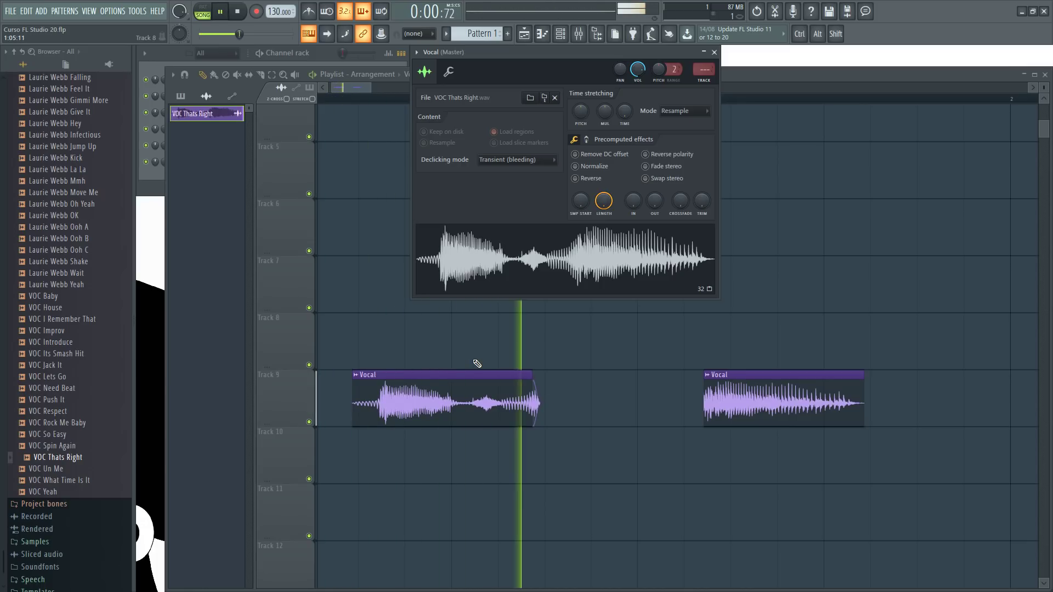
pyautogui.press('space')
# Switch the Vocal channel's declicking mode to Out only (no bleeding) and play the arrangement to compare the cut.
pyautogui.click(515, 159)
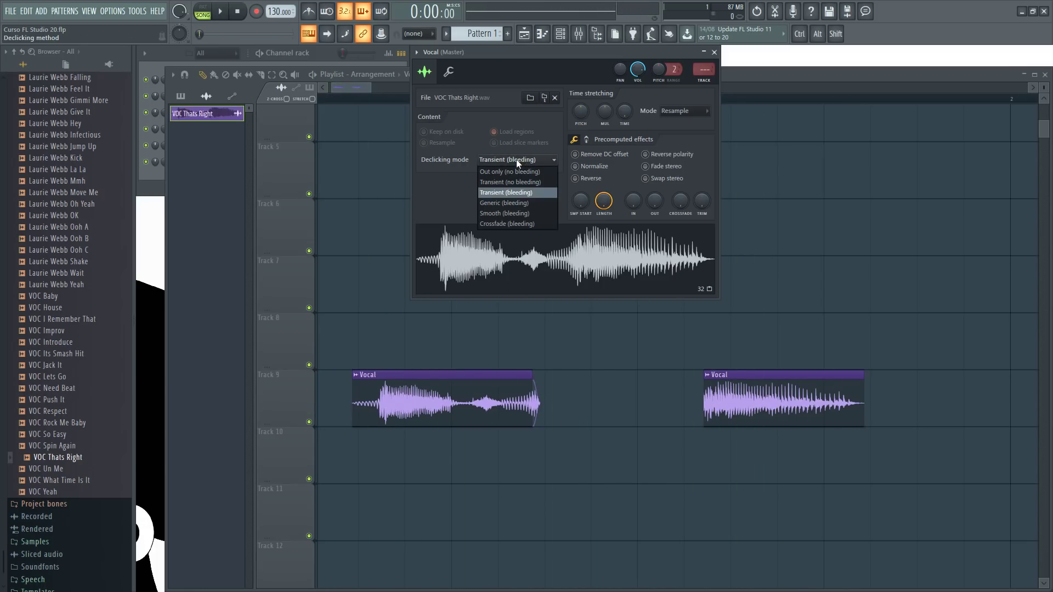
pyautogui.click(510, 173)
pyautogui.press('space')
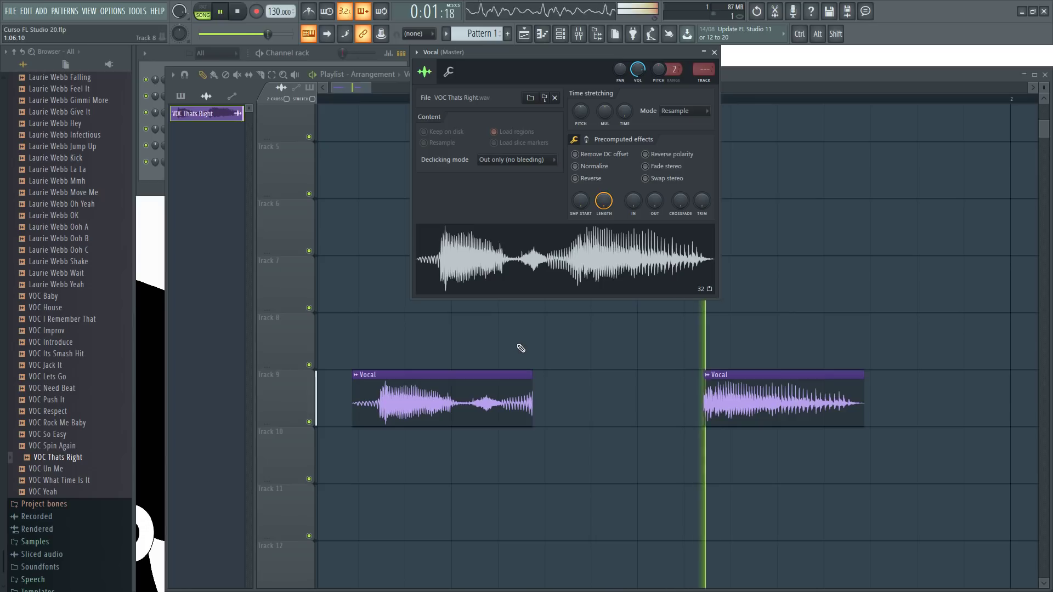
# Set the Vocal channel's declicking mode back to Transient (bleeding) and play the two sliced pieces.
pyautogui.press('space')
pyautogui.click(516, 160)
pyautogui.click(525, 193)
pyautogui.press('space')
pyautogui.press('space')
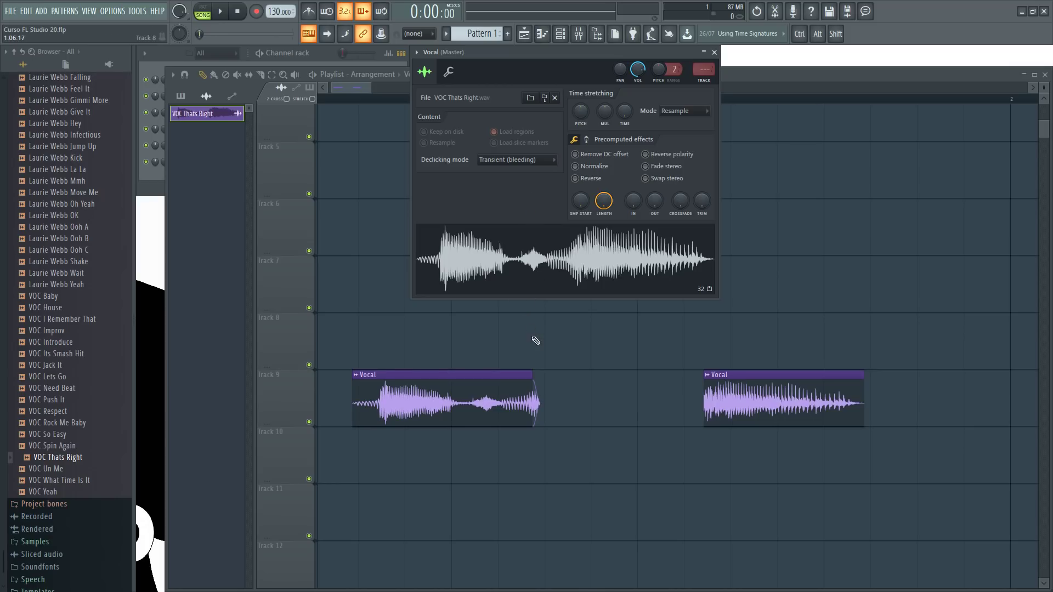
# Move the second Vocal piece slightly closer to the first on Track 9.
pyautogui.moveTo(743, 411); pyautogui.dragTo(713, 411)
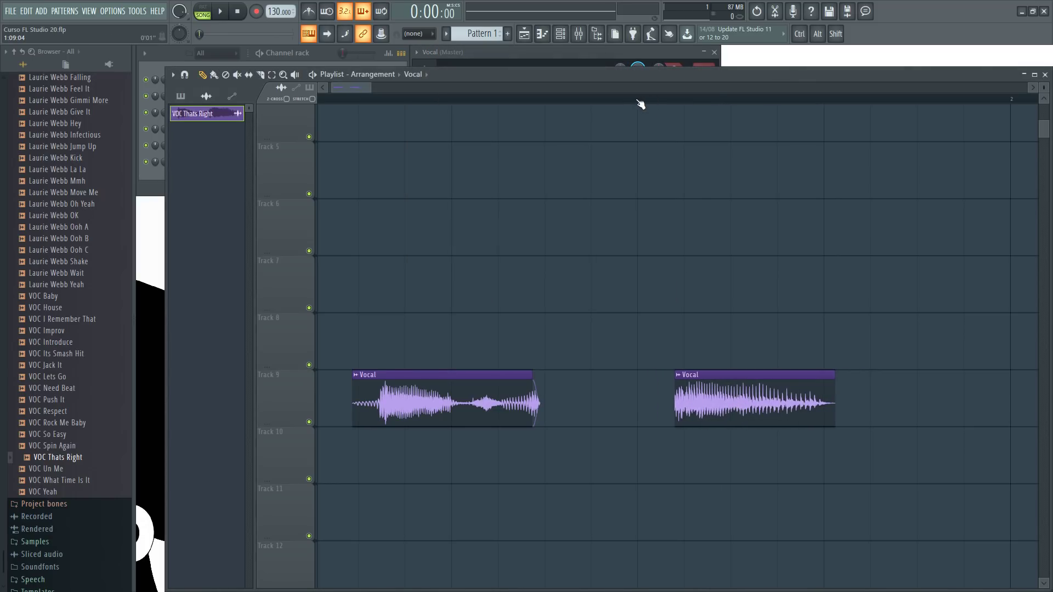
pyautogui.click(574, 54)
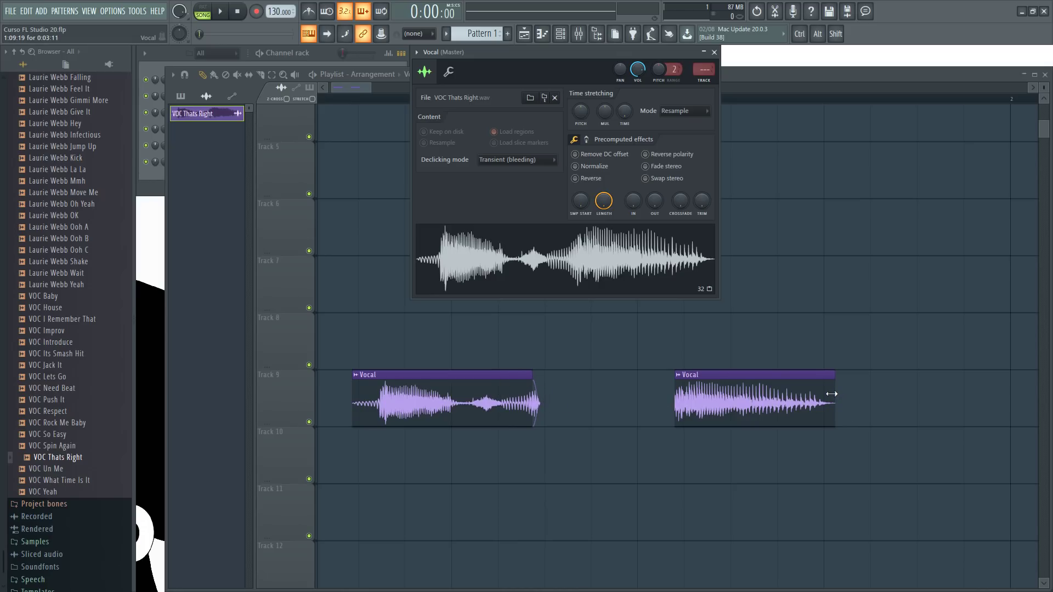
pyautogui.moveTo(831, 394); pyautogui.dragTo(832, 424)
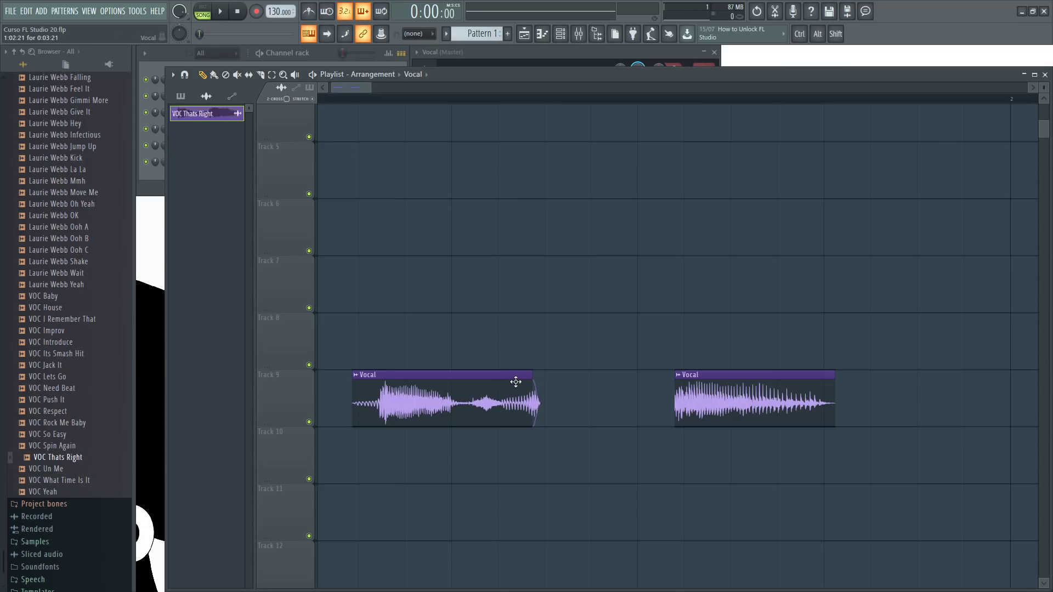
# Time-stretch the first Vocal piece longer, then shorten it in two stages, playing back each length.
pyautogui.moveTo(530, 381); pyautogui.dragTo(561, 396)
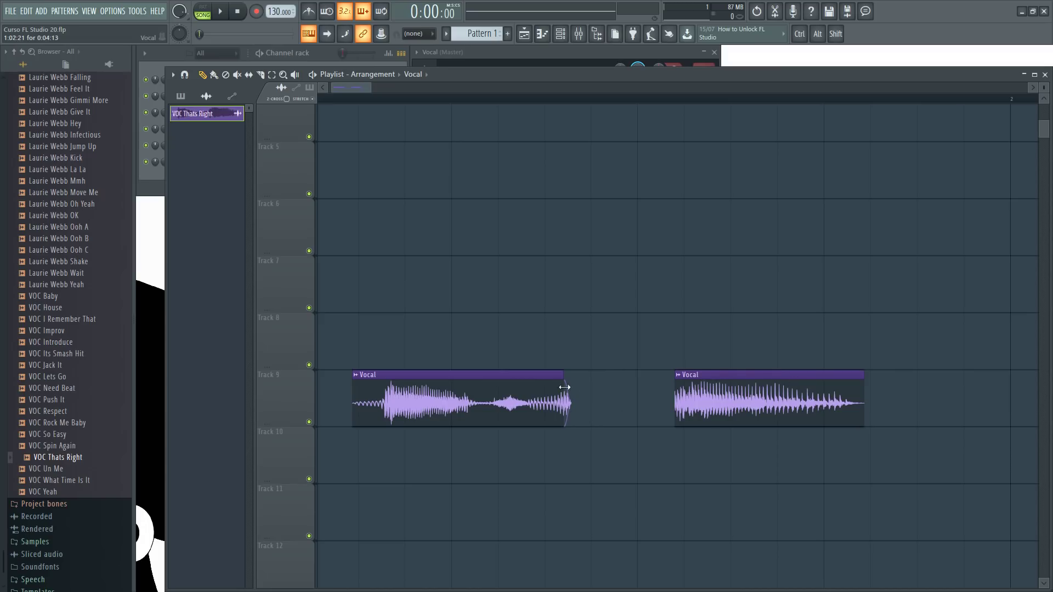
pyautogui.press('space')
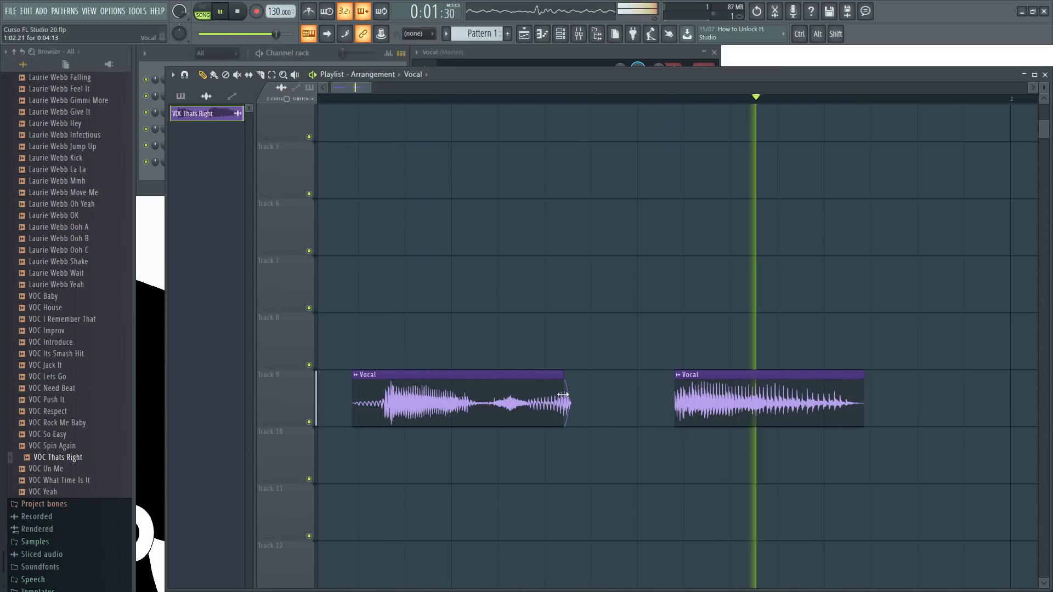
pyautogui.press('space')
pyautogui.moveTo(558, 395)
pyautogui.mouseDown()
pyautogui.moveTo(414, 398)
pyautogui.moveTo(665, 395)
pyautogui.moveTo(545, 394)
pyautogui.mouseUp()
pyautogui.press('space')
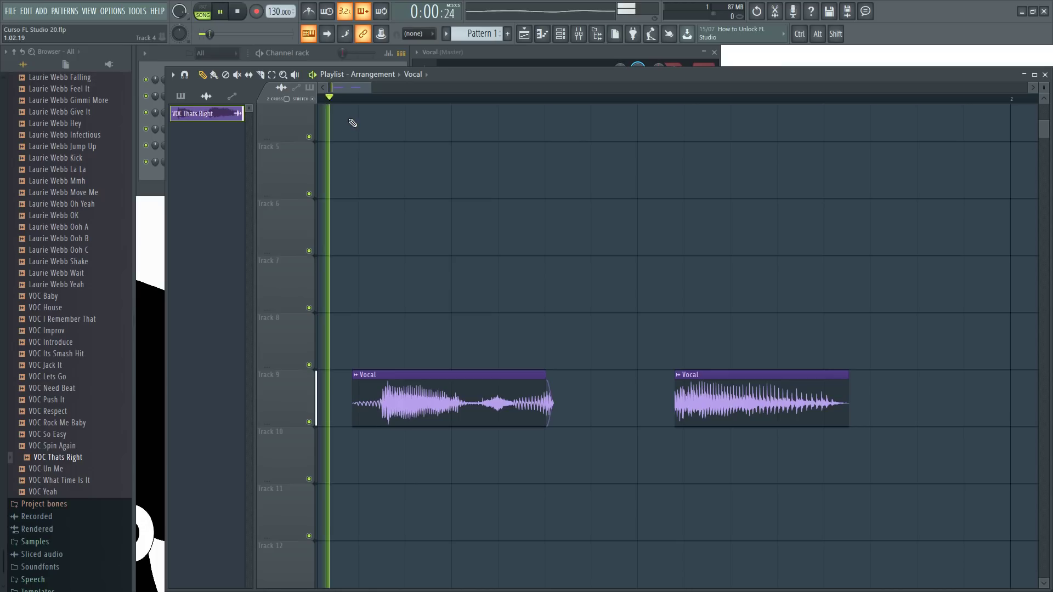
pyautogui.press('space')
pyautogui.moveTo(544, 399)
pyautogui.mouseDown()
pyautogui.moveTo(446, 407)
pyautogui.moveTo(532, 402)
pyautogui.mouseUp()
pyautogui.press('space')
pyautogui.press('space')
# Time-stretch the first Vocal piece well beyond its original length and play the arrangement.
pyautogui.rightClick(535, 403)
pyautogui.moveTo(455, 400); pyautogui.dragTo(579, 403)
pyautogui.press('space')
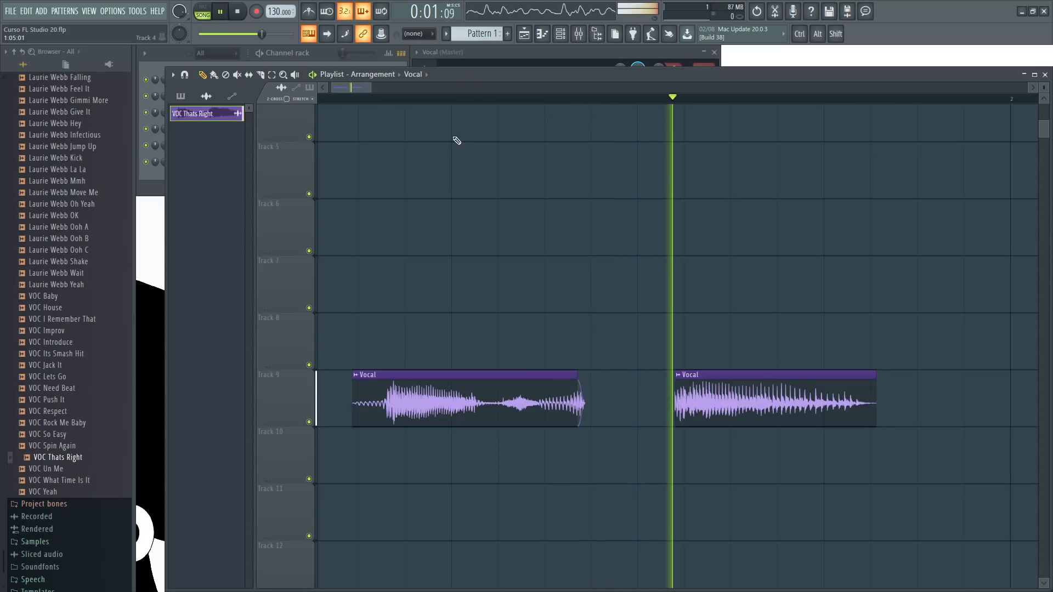
pyautogui.press('space')
# Set the Vocal channel's declicking mode to Generic (bleeding), inspect the starts of the pieces, and play them back.
pyautogui.click(517, 53)
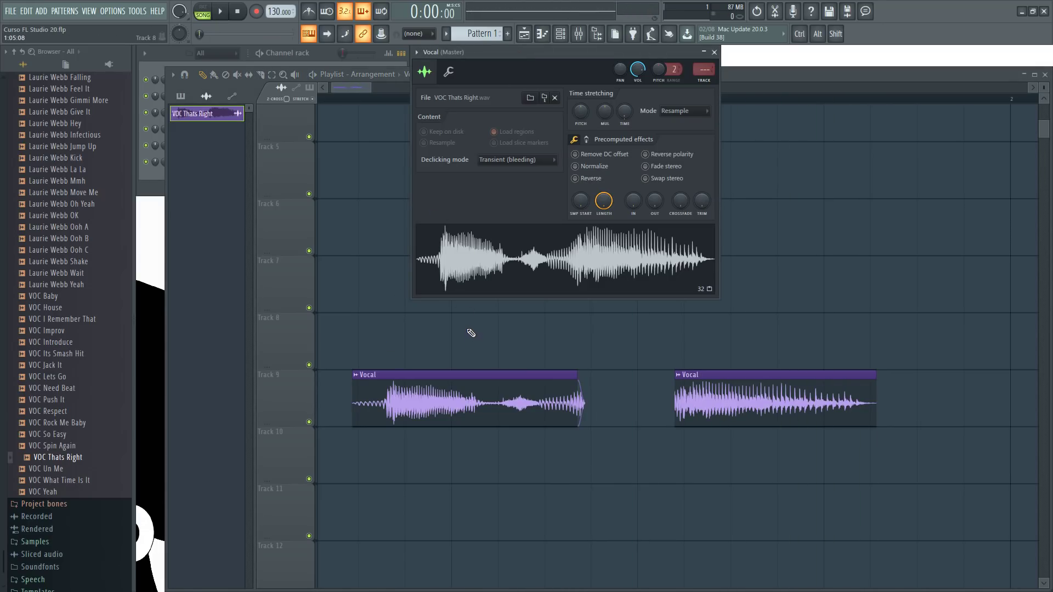
pyautogui.click(535, 160)
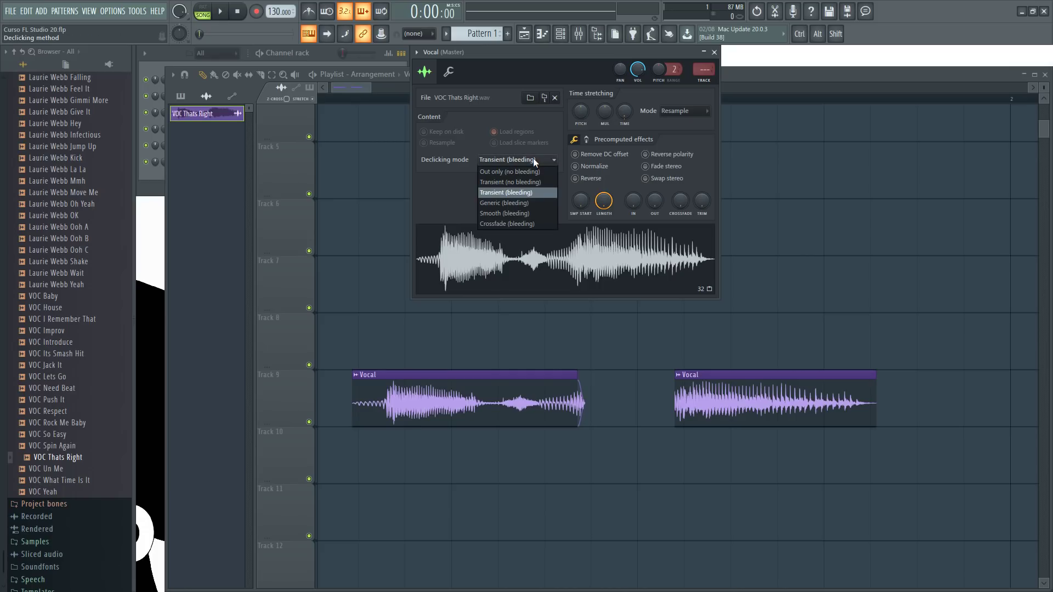
pyautogui.click(512, 204)
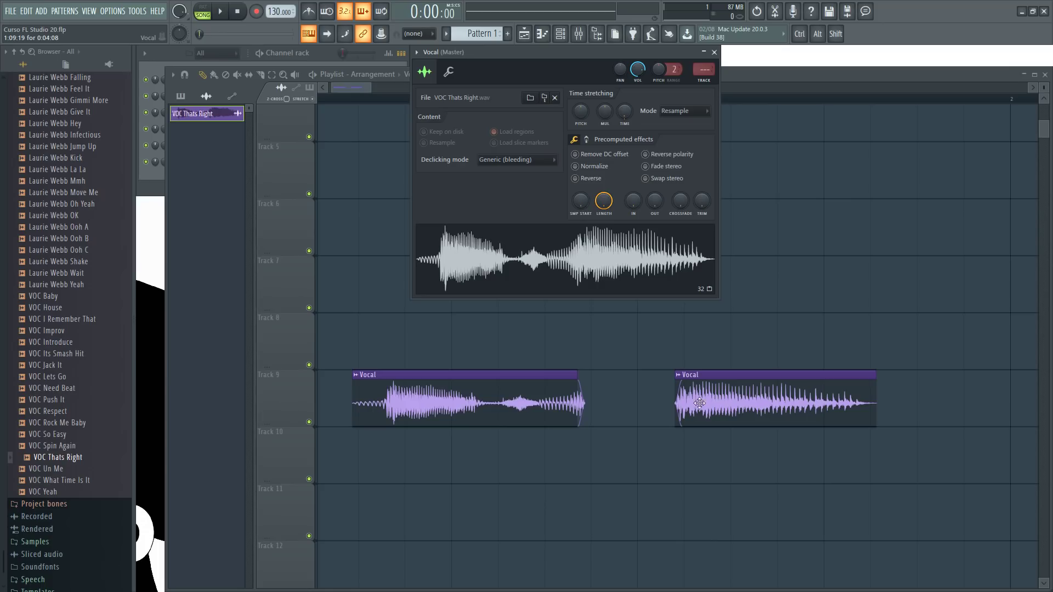
pyautogui.moveTo(361, 404)
pyautogui.mouseDown()
pyautogui.moveTo(378, 403)
pyautogui.moveTo(361, 404)
pyautogui.mouseUp()
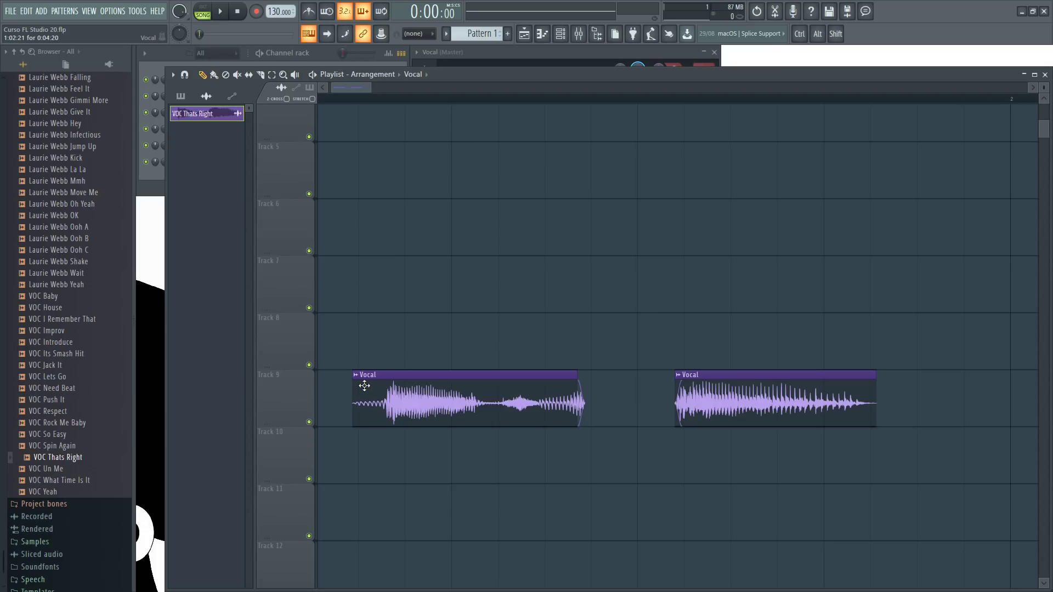
pyautogui.moveTo(354, 393); pyautogui.dragTo(353, 417)
pyautogui.press('space')
pyautogui.press('space')
# Set the declicking mode to Smooth (bleeding), move the second Vocal piece closer to the first, and play the result.
pyautogui.click(511, 52)
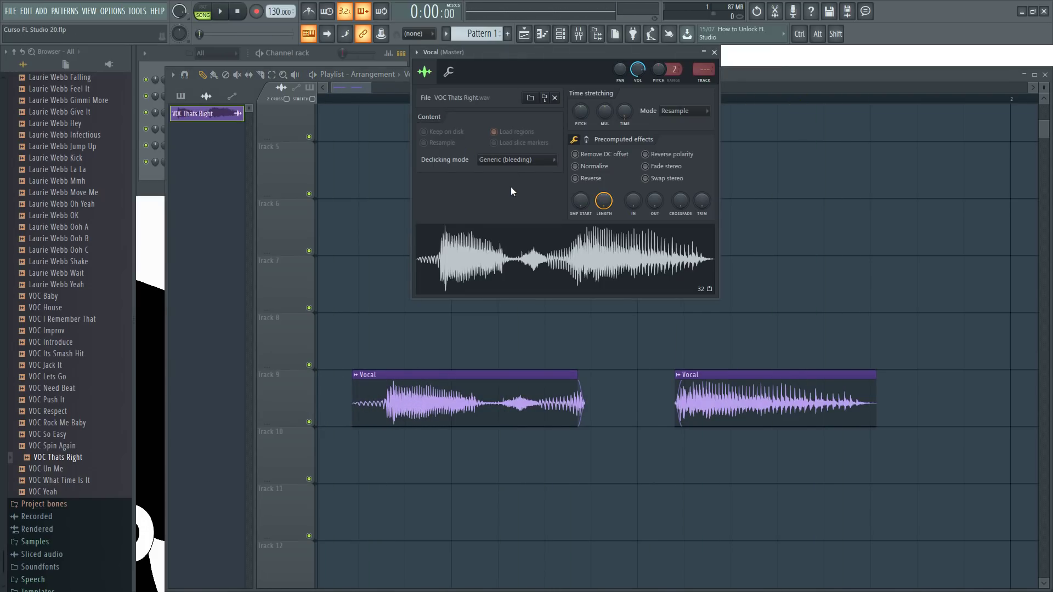
pyautogui.click(527, 159)
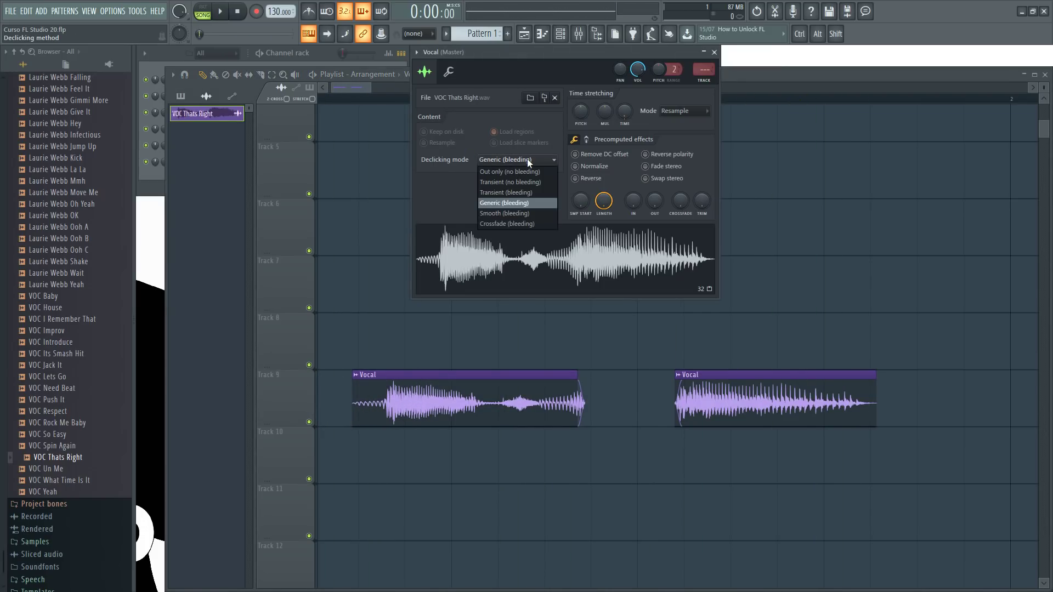
pyautogui.click(515, 213)
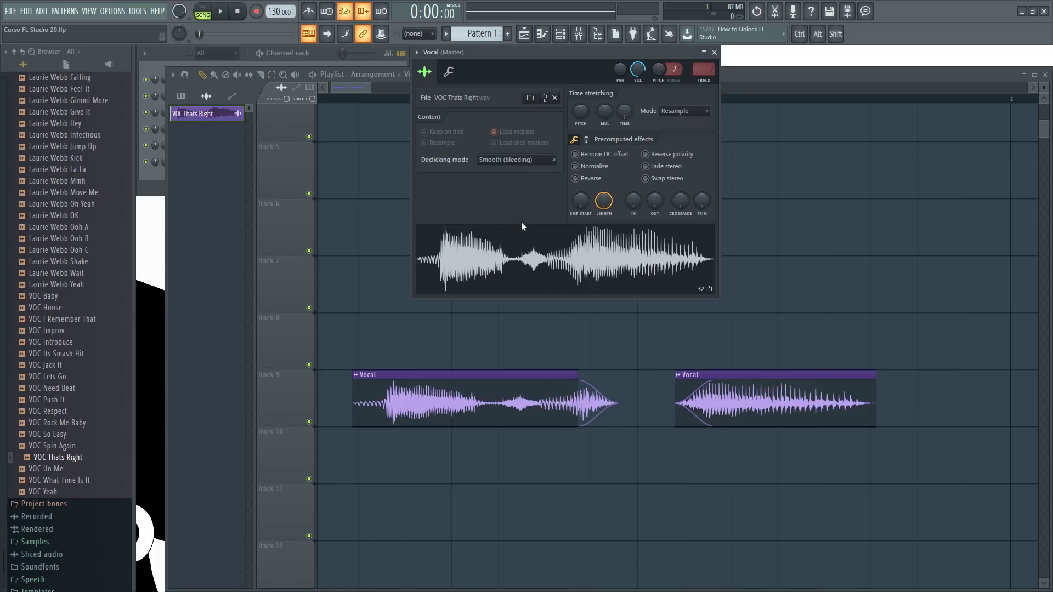
pyautogui.moveTo(710, 405); pyautogui.dragTo(678, 412)
pyautogui.press('space')
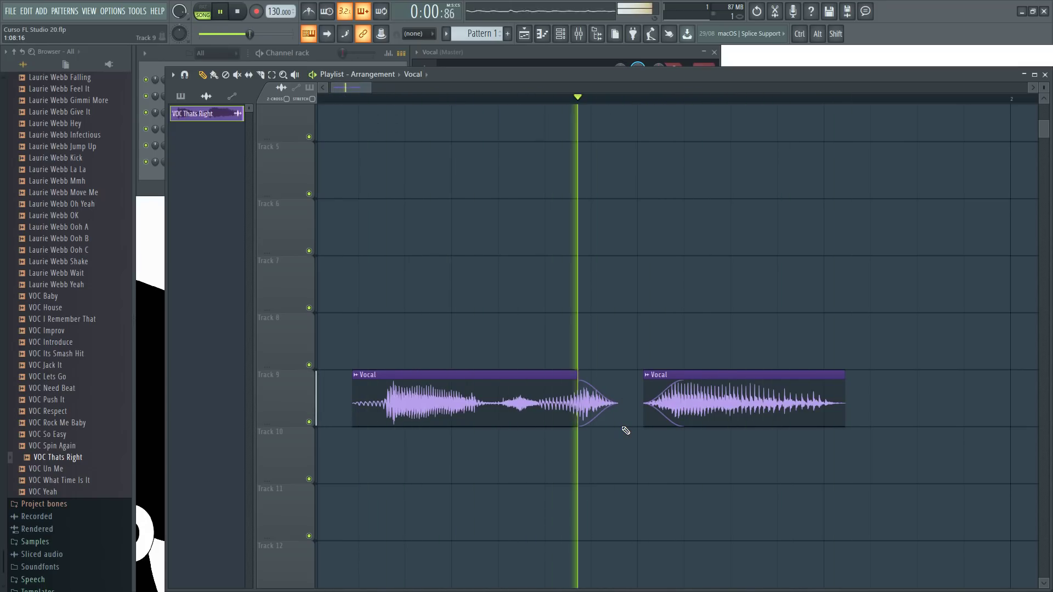
pyautogui.press('space')
# Set the Vocal channel's declicking mode to Crossfade (bleeding) and play the arrangement.
pyautogui.click(537, 55)
pyautogui.click(508, 159)
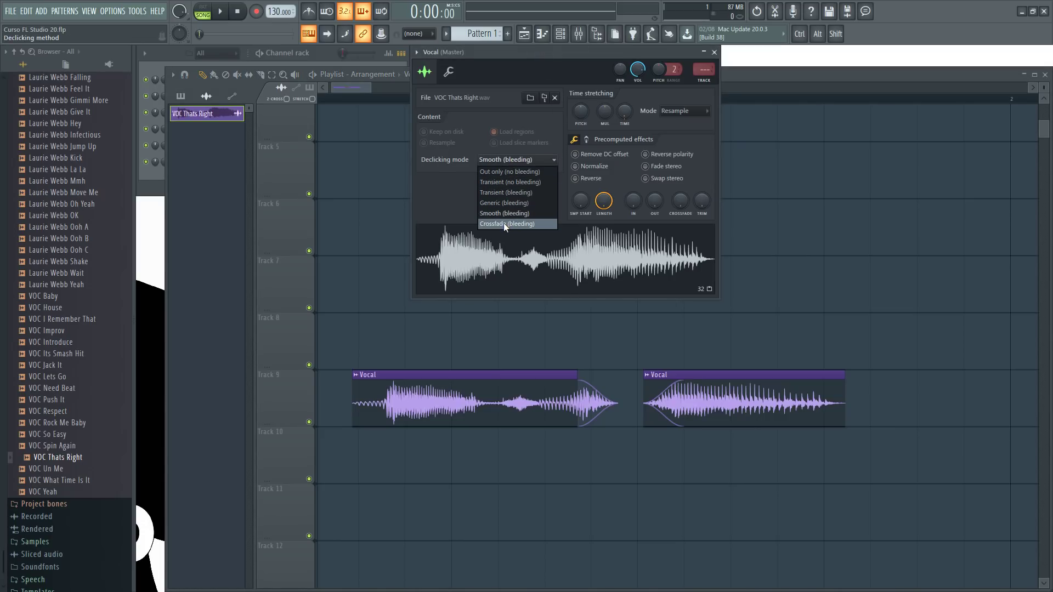
pyautogui.click(504, 222)
pyautogui.press('space')
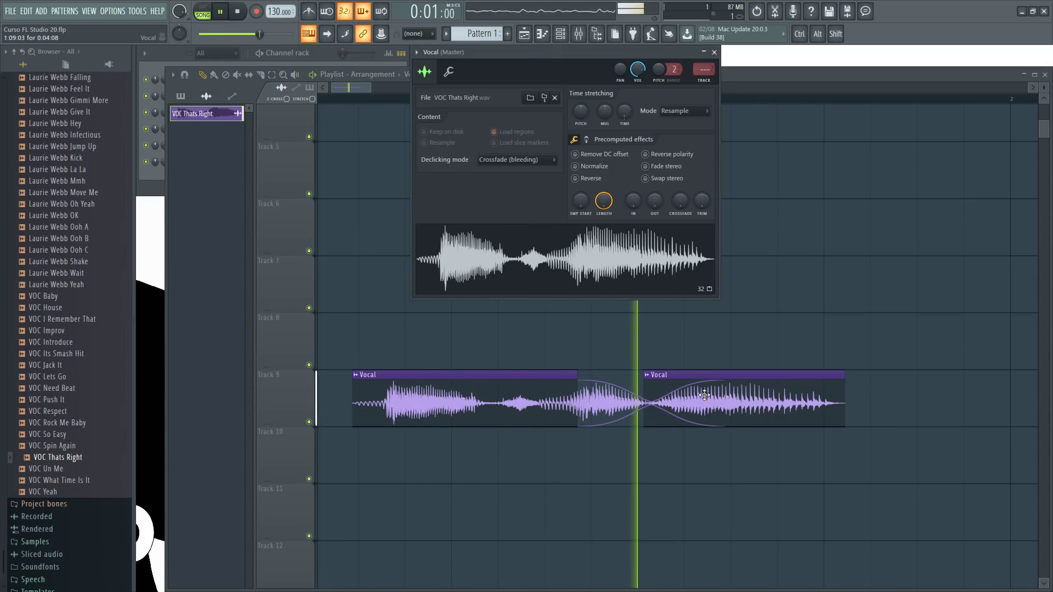
# Move the second Vocal piece away from the first so their fades no longer overlap, and stop playback.
pyautogui.moveTo(704, 395); pyautogui.dragTo(752, 409)
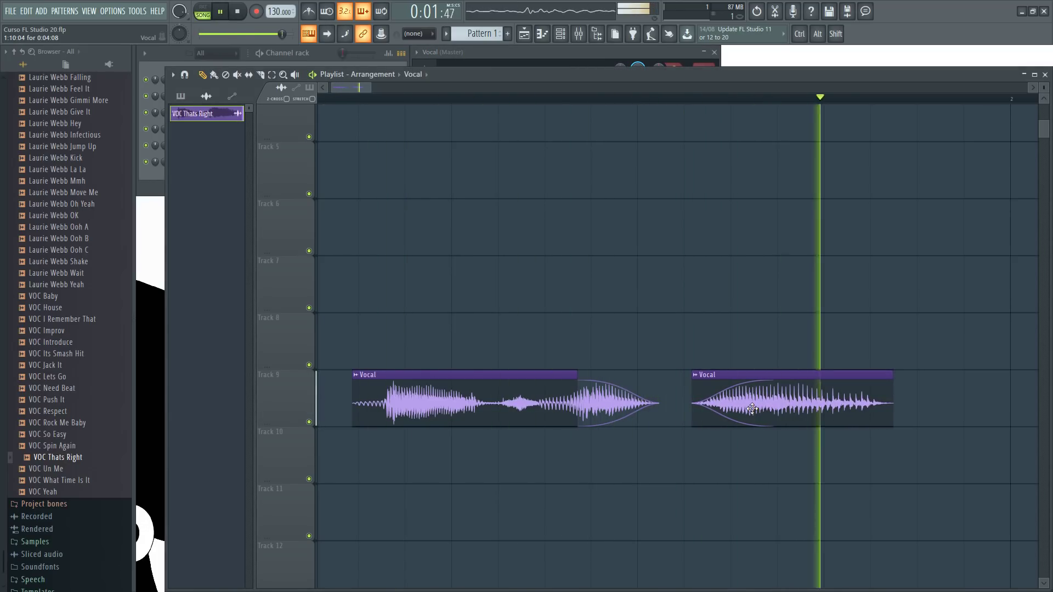
pyautogui.press('space')
pyautogui.moveTo(718, 405); pyautogui.dragTo(710, 404)
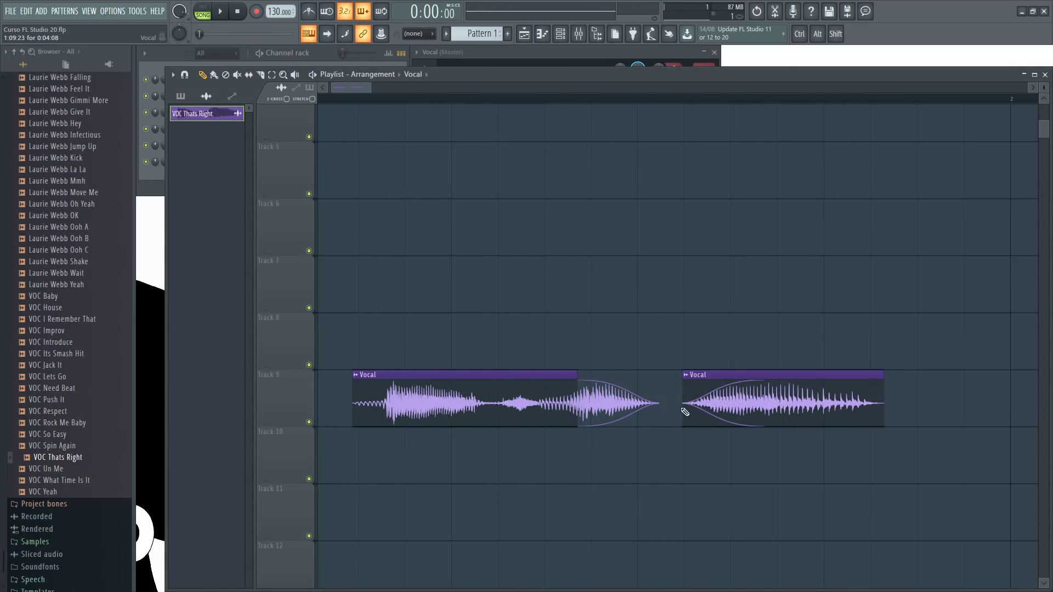
# Slice the first Vocal piece near its start, delete the short leading slice, and play the remainder.
pyautogui.moveTo(354, 394)
pyautogui.mouseDown()
pyautogui.moveTo(393, 400)
pyautogui.moveTo(353, 400)
pyautogui.mouseUp()
pyautogui.moveTo(395, 421); pyautogui.dragTo(391, 449)
pyautogui.click(214, 78)
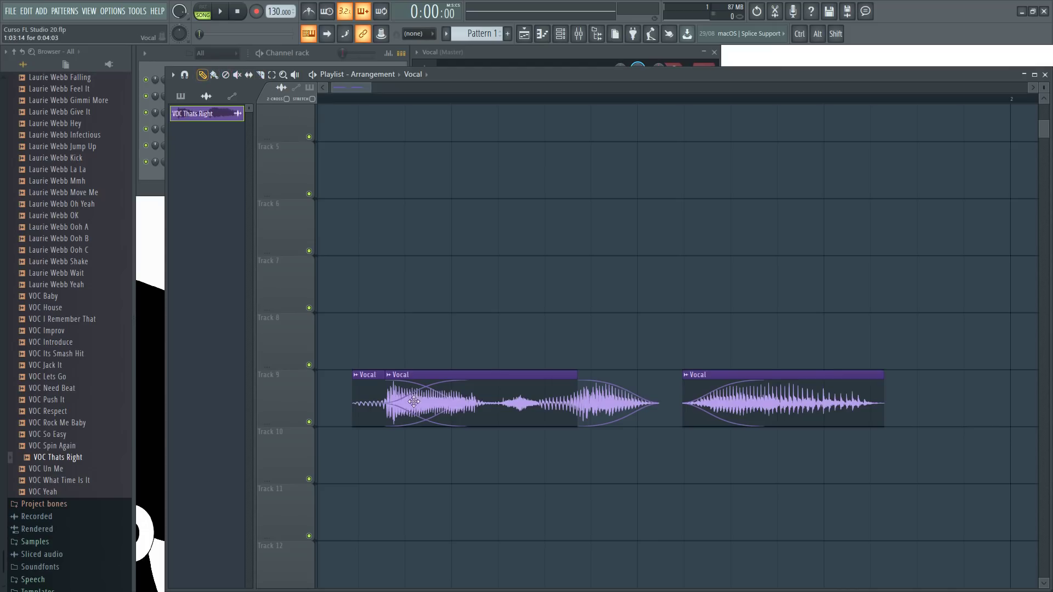
pyautogui.rightClick(370, 414)
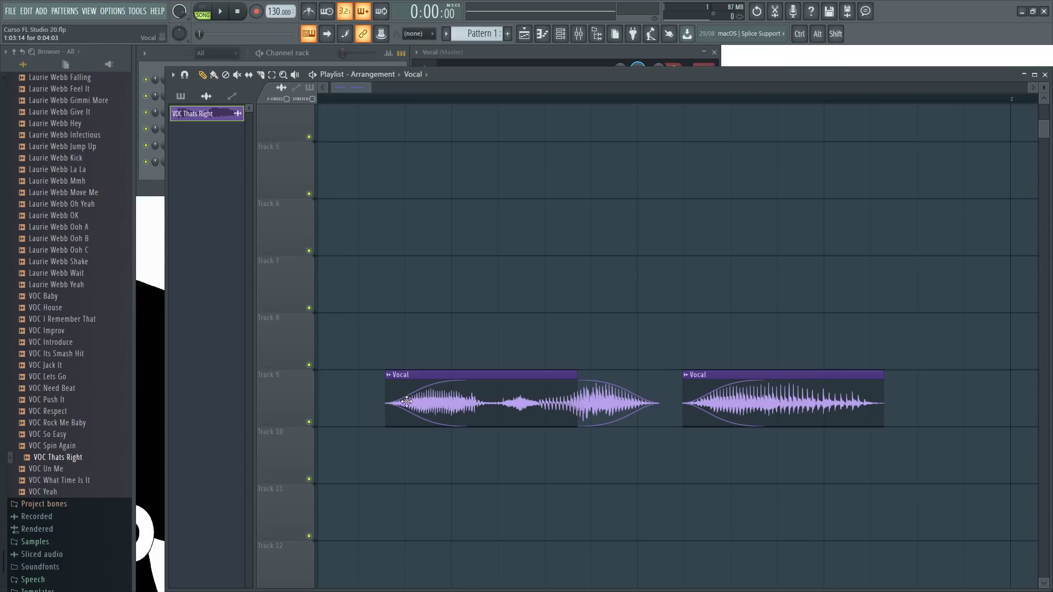
pyautogui.press('space')
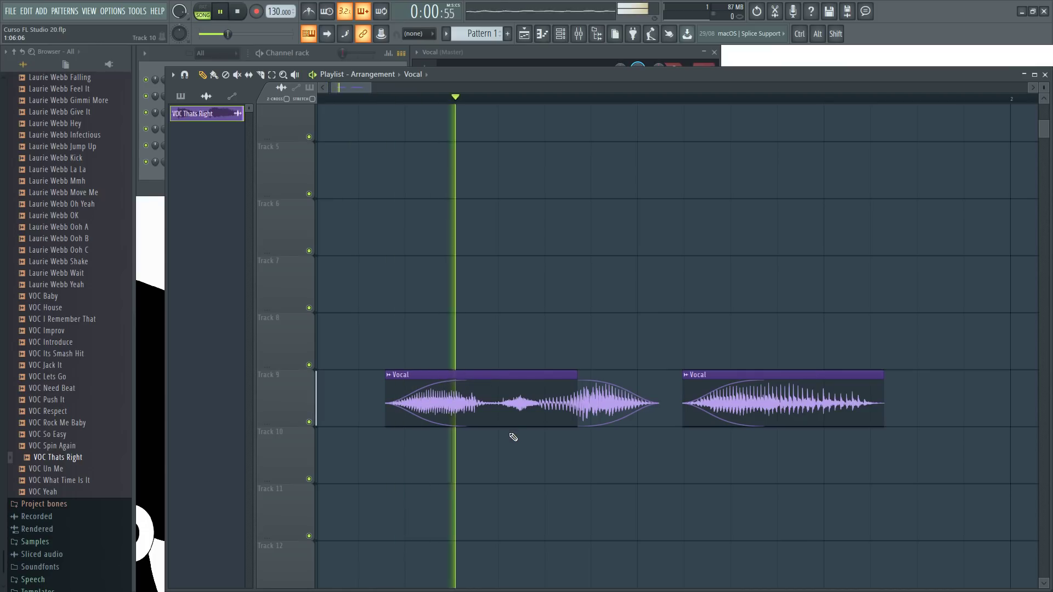
# Set the Vocal channel's declicking mode to Out only (no bleeding), listen to the cut, and stop playback.
pyautogui.doubleClick(474, 397)
pyautogui.click(515, 159)
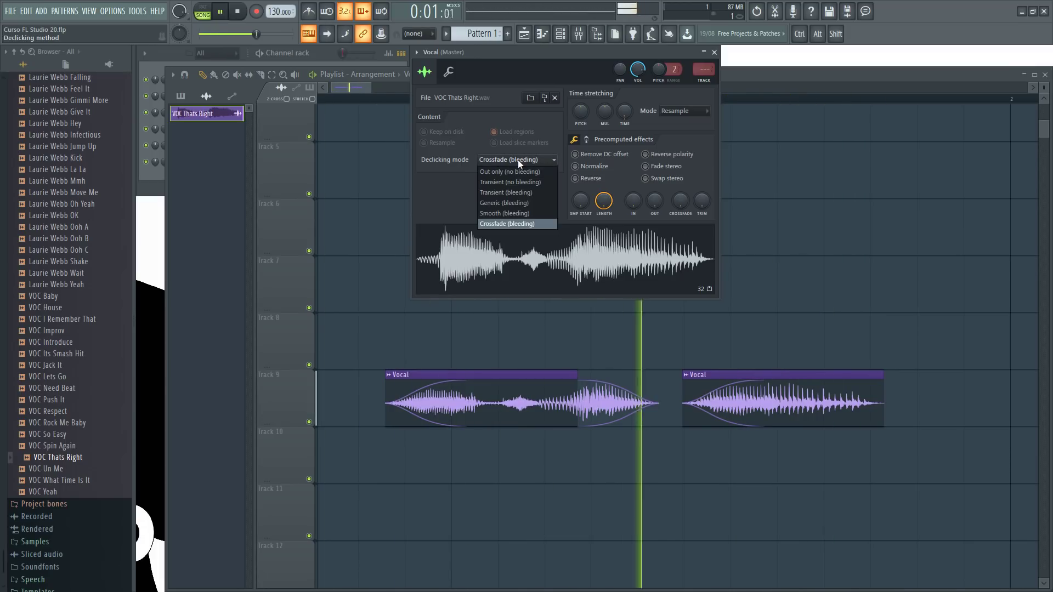
pyautogui.click(518, 171)
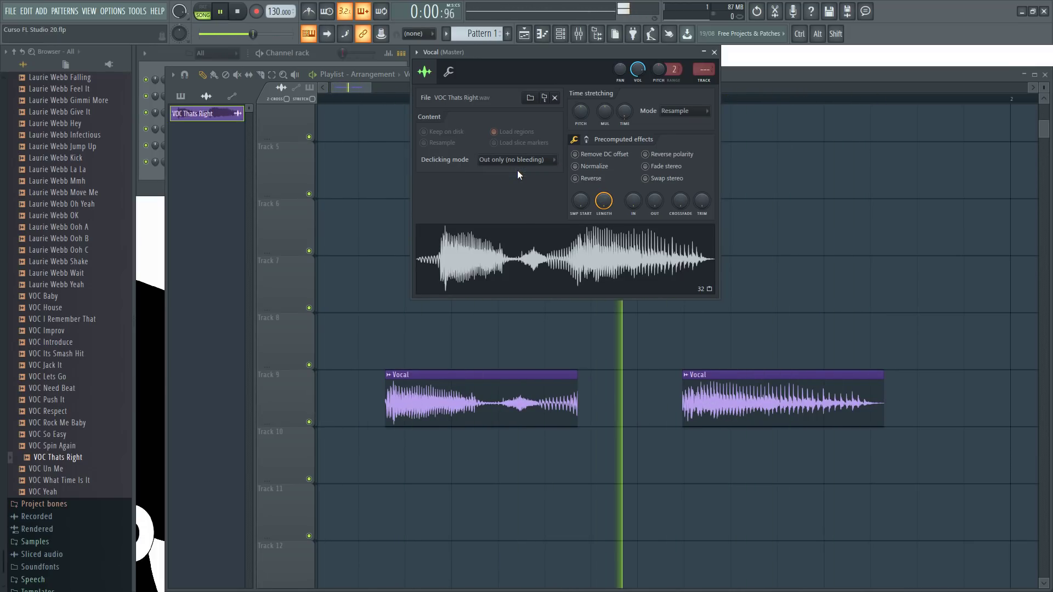
pyautogui.press('space')
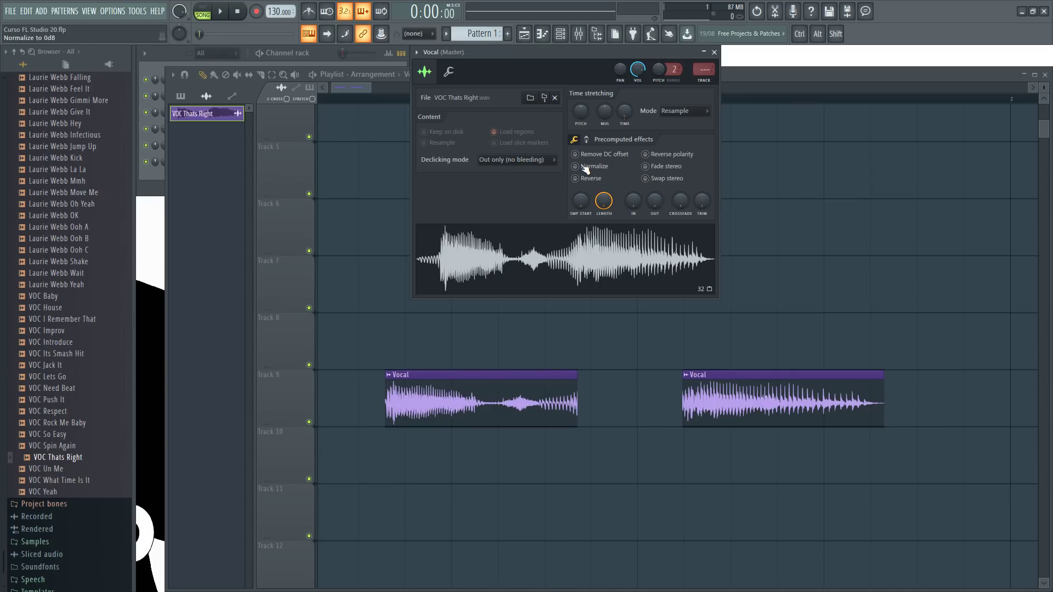
# Move both Vocal pieces up to Track 5, placing the first one closer to the start of the bar.
pyautogui.click(466, 392)
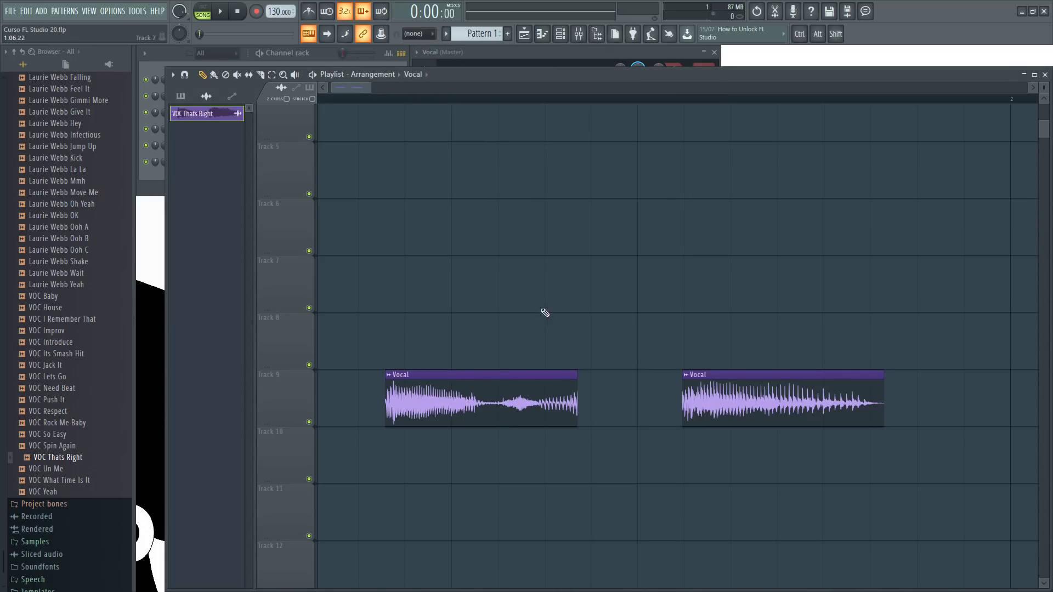
pyautogui.keyDown('ctrl'); pyautogui.scroll(-3, 462, 275); pyautogui.keyUp('ctrl')
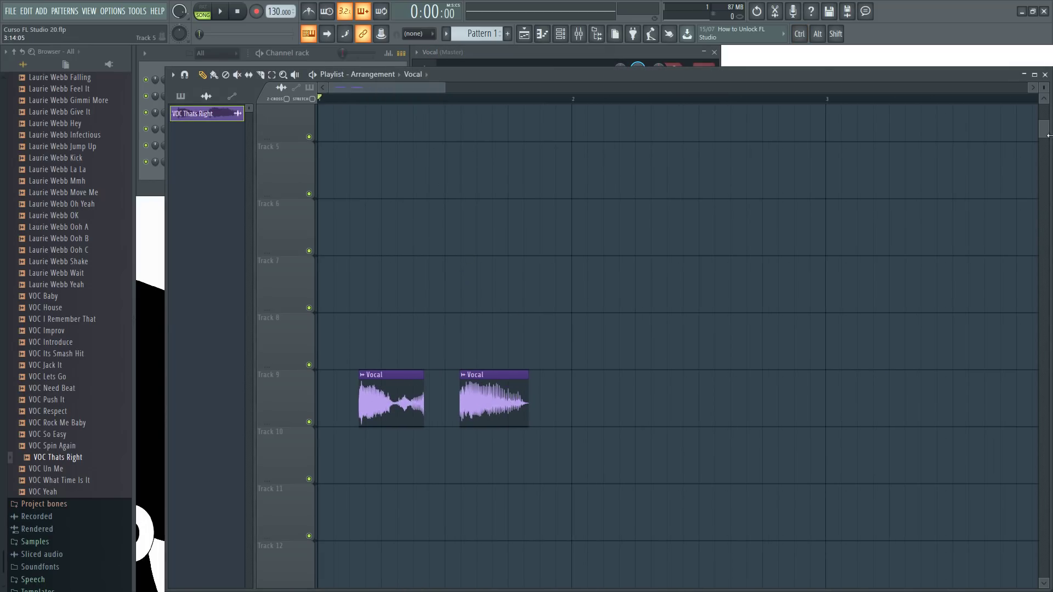
pyautogui.moveTo(1043, 88); pyautogui.dragTo(1043, 111)
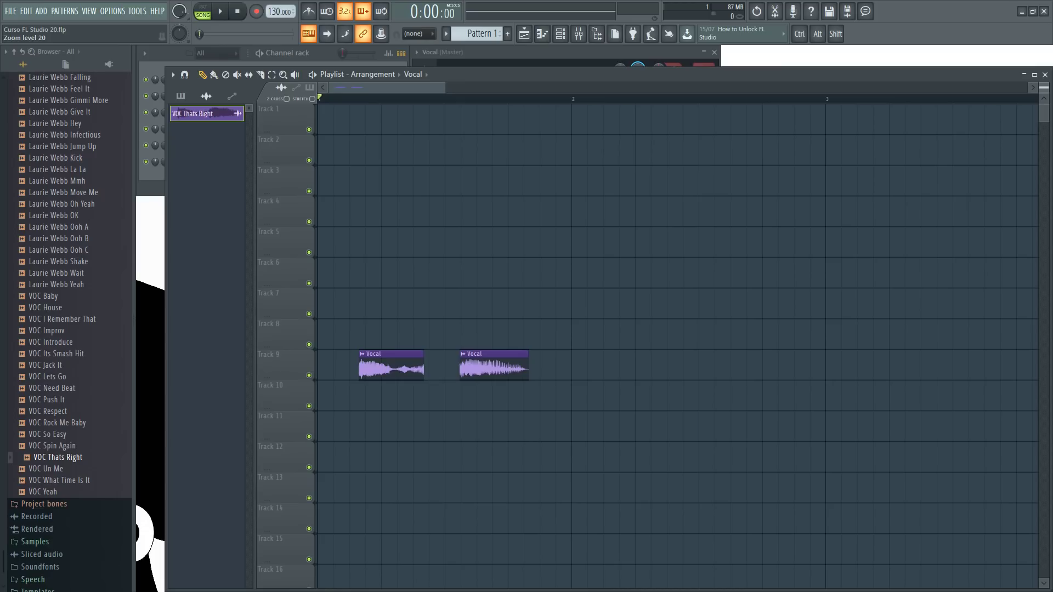
pyautogui.moveTo(392, 372); pyautogui.dragTo(387, 246)
pyautogui.moveTo(480, 381); pyautogui.dragTo(465, 253)
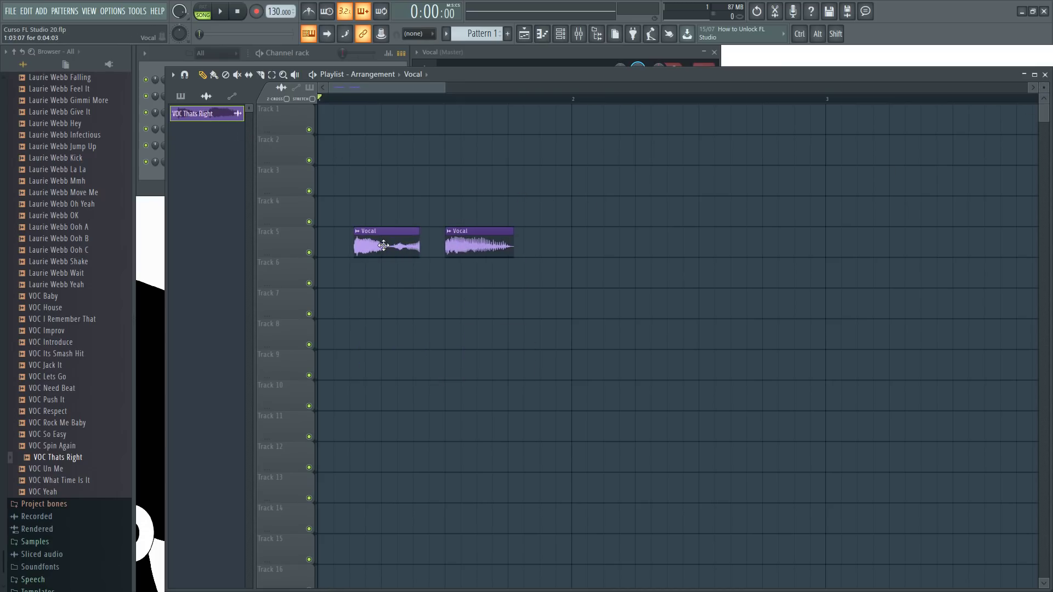
pyautogui.moveTo(384, 245); pyautogui.dragTo(361, 245)
# Open the Kick channel's settings and program kicks on steps 1, 5, 9 and 13 of Pattern 1.
pyautogui.press('F6')
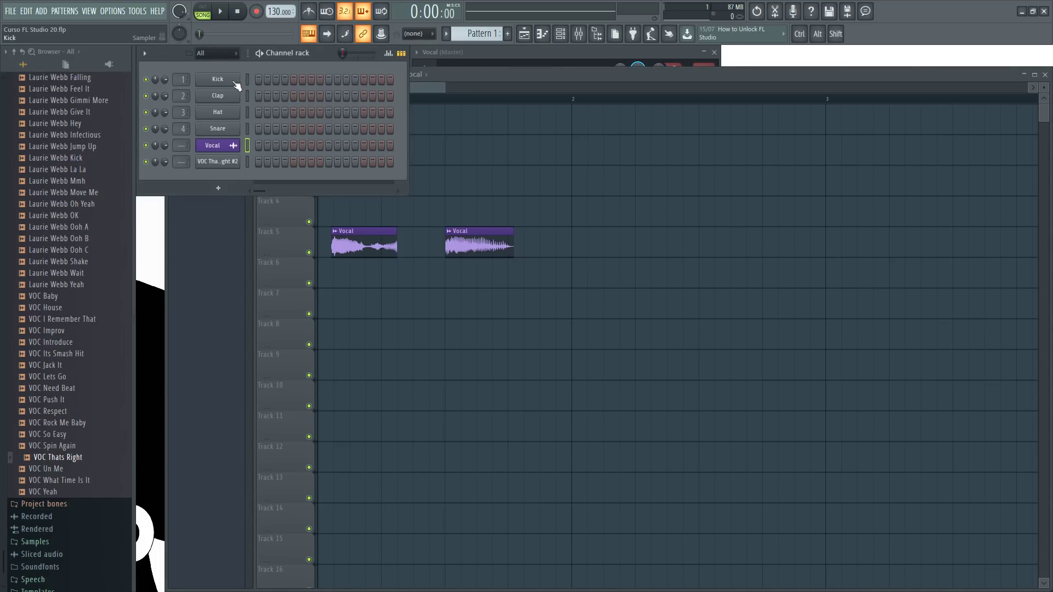
pyautogui.click(237, 82)
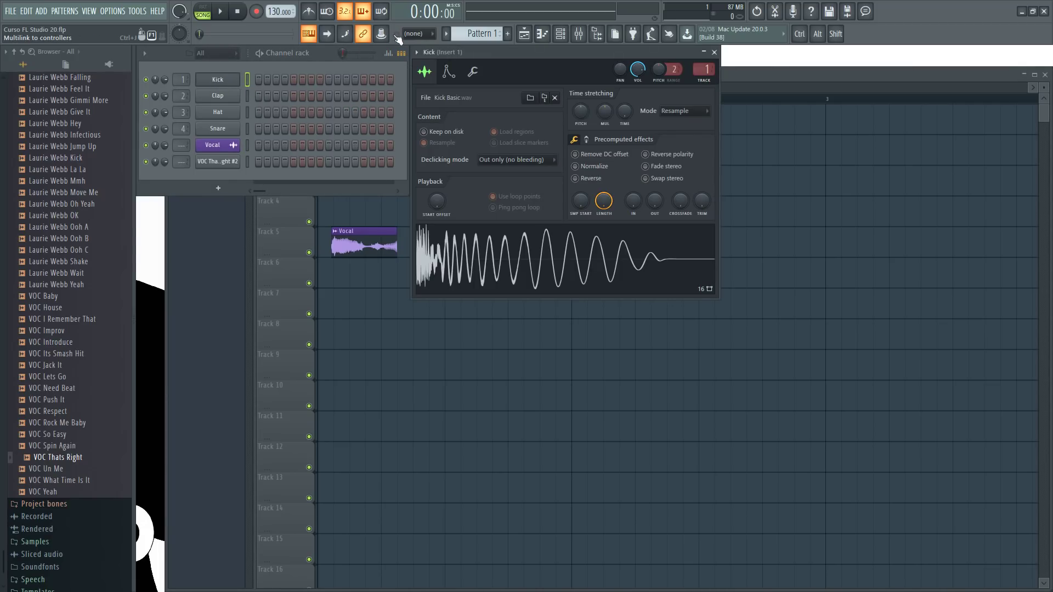
pyautogui.click(259, 79)
pyautogui.click(293, 79)
pyautogui.click(328, 80)
pyautogui.click(363, 79)
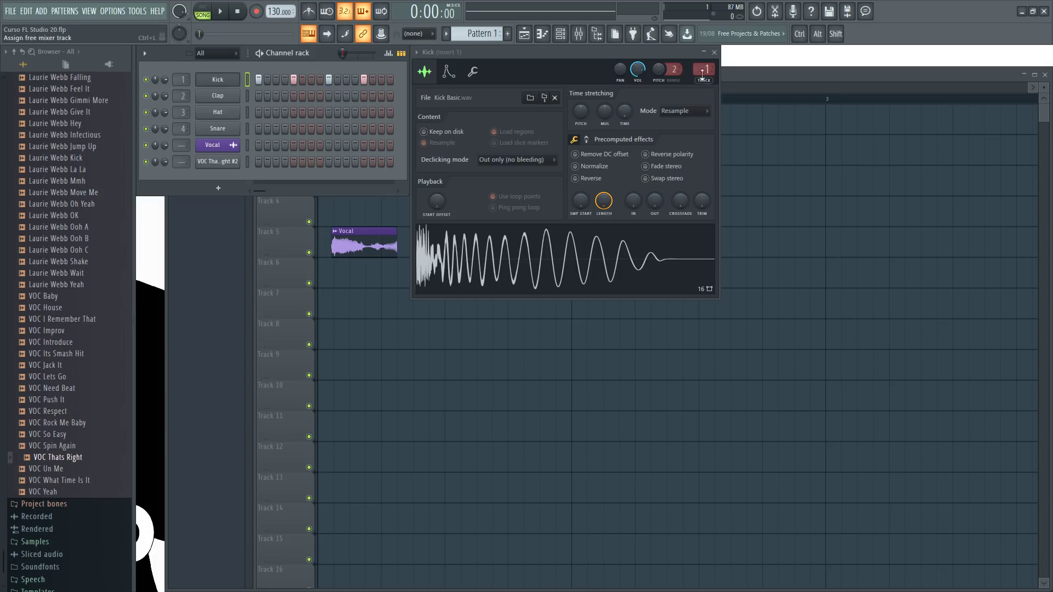
# Compare the Playlist picker's audio clips and patterns lists, leaving the patterns list displayed.
pyautogui.click(756, 73)
pyautogui.click(181, 97)
pyautogui.click(206, 96)
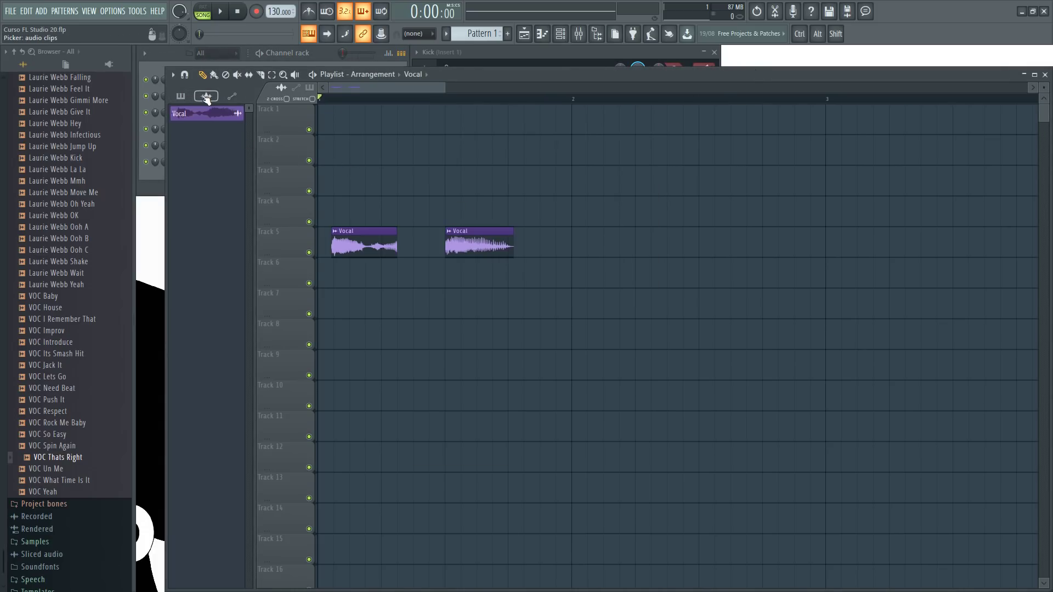
pyautogui.click(181, 96)
pyautogui.click(207, 97)
pyautogui.click(185, 97)
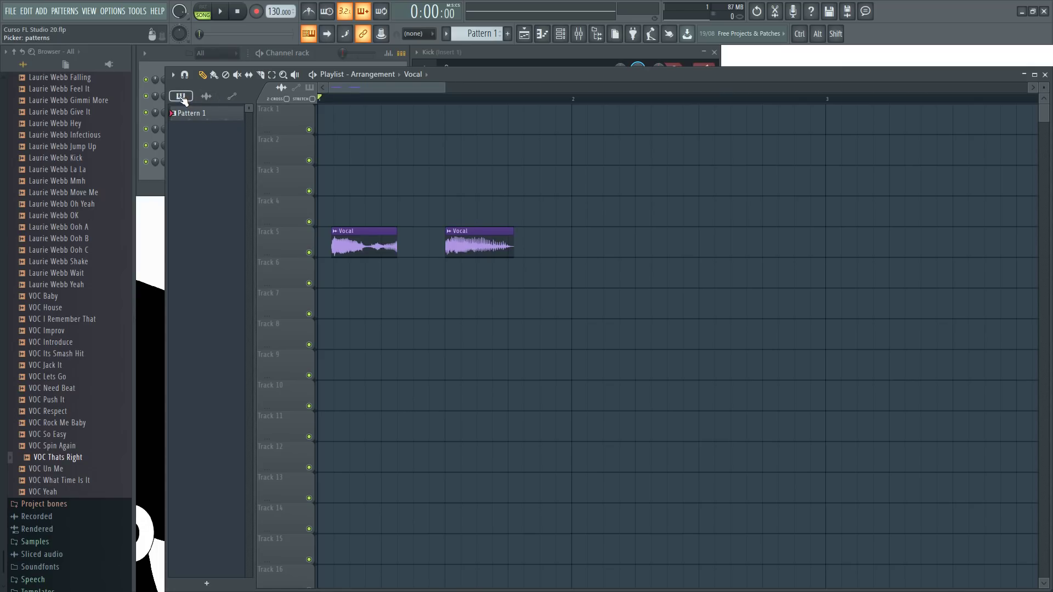
# Look through the Playlist picker's clip lists and place Pattern 1 at the start of bar 1 on Track 1.
pyautogui.click(210, 98)
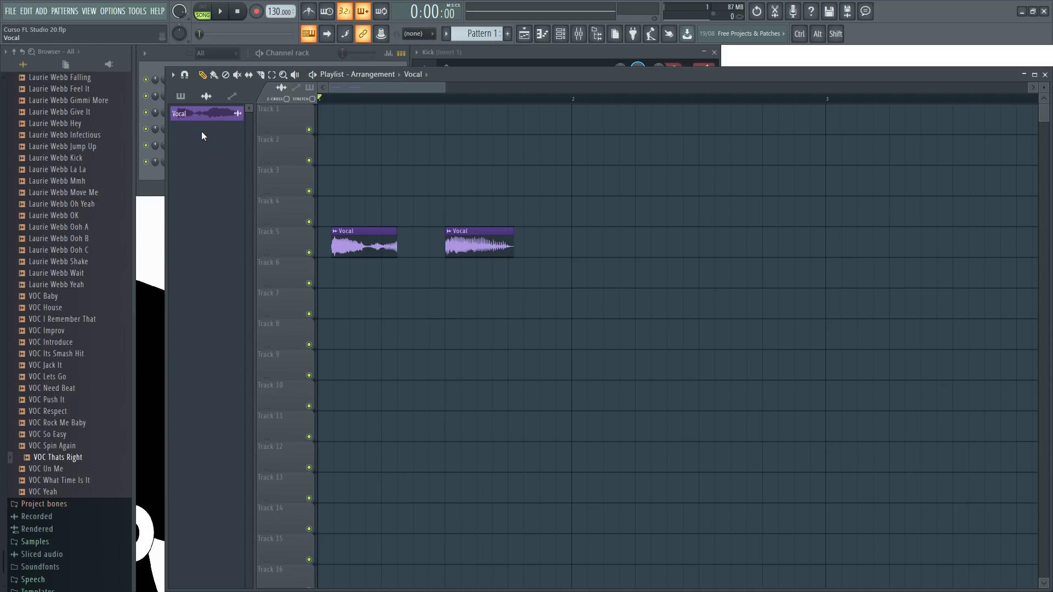
pyautogui.click(232, 96)
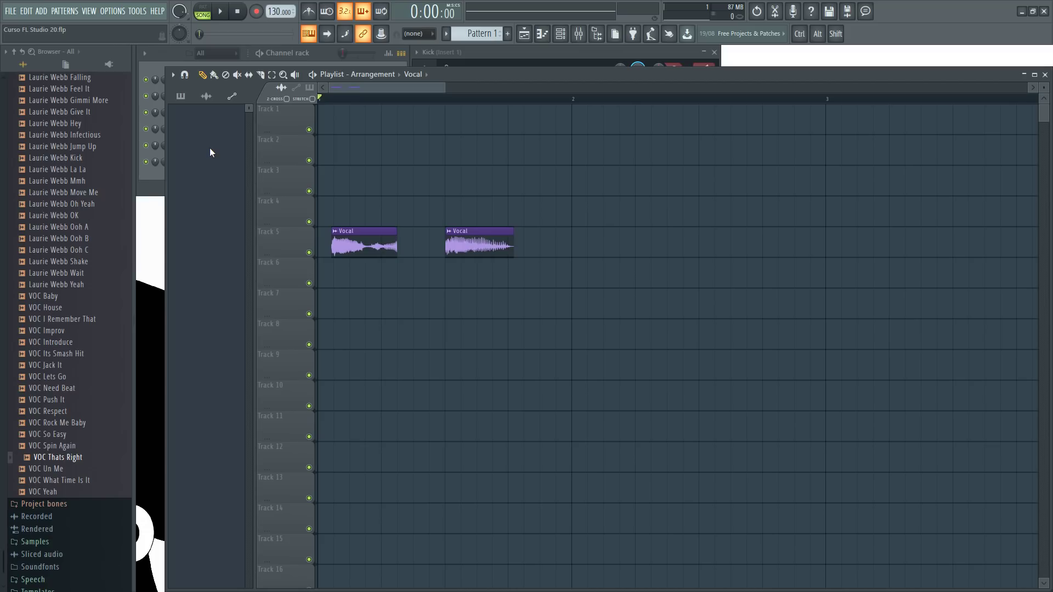
pyautogui.click(180, 96)
pyautogui.click(201, 114)
pyautogui.click(322, 120)
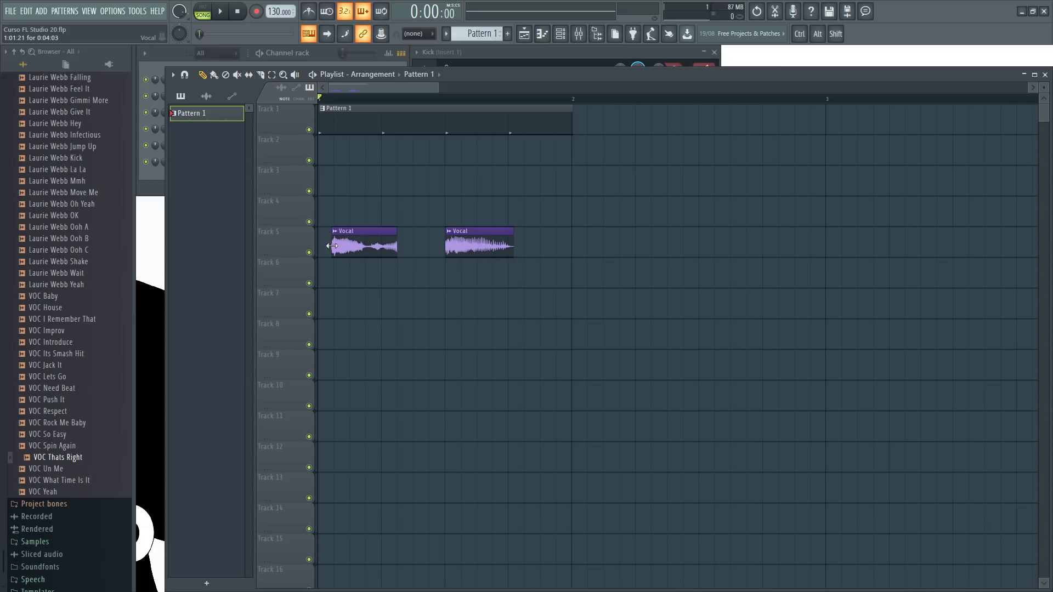
# Mute Track 5, listen to Pattern 1's kicks on their own, and stop playback.
pyautogui.click(309, 253)
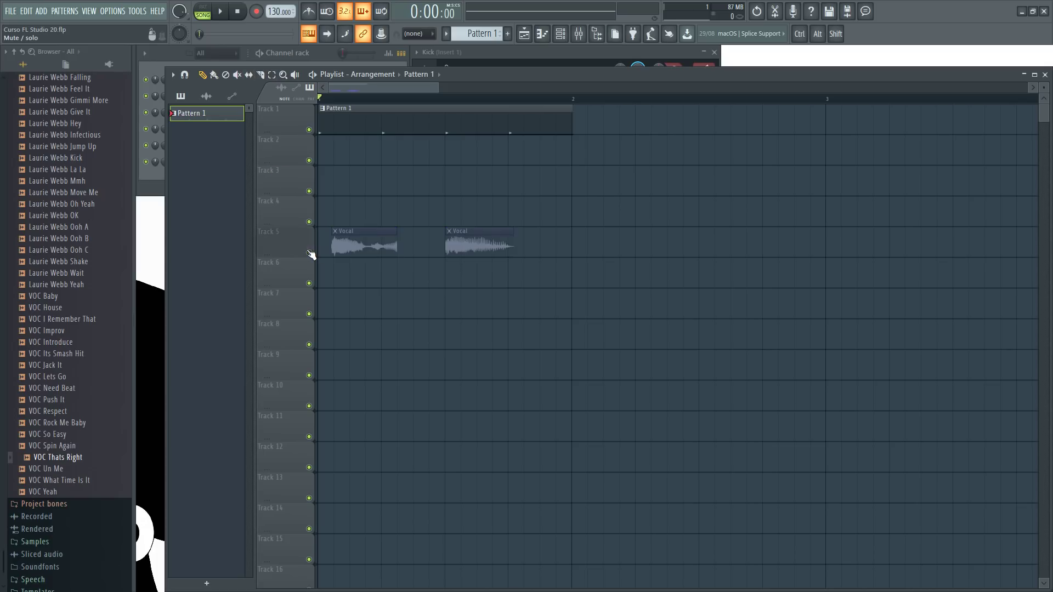
pyautogui.press('space')
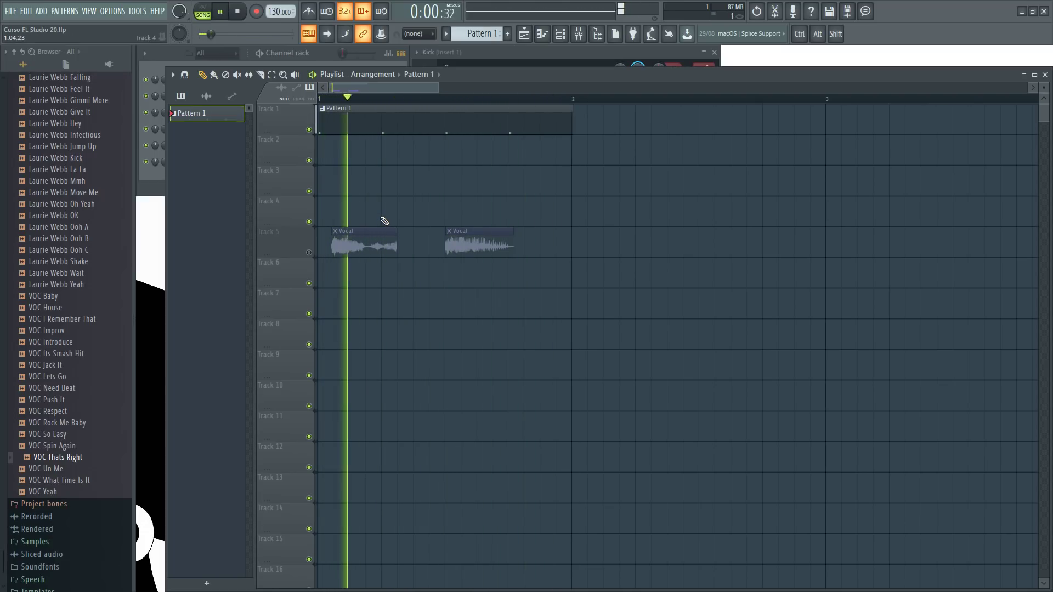
pyautogui.press('space')
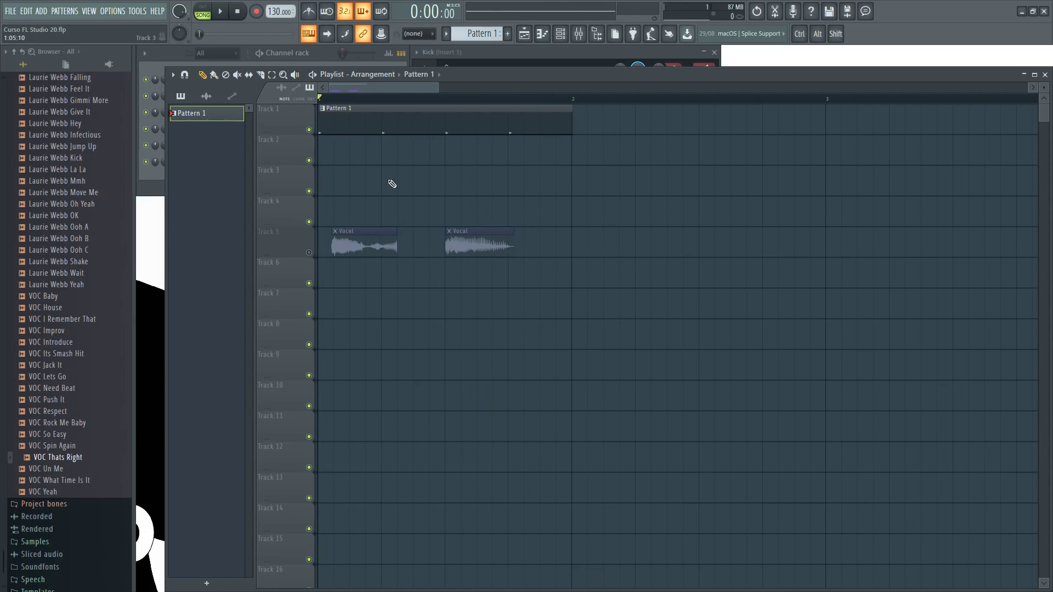
# Add the Kick channel's sample to the Playlist as an audio clip at the start of Track 3.
pyautogui.click(321, 54)
pyautogui.click(218, 80)
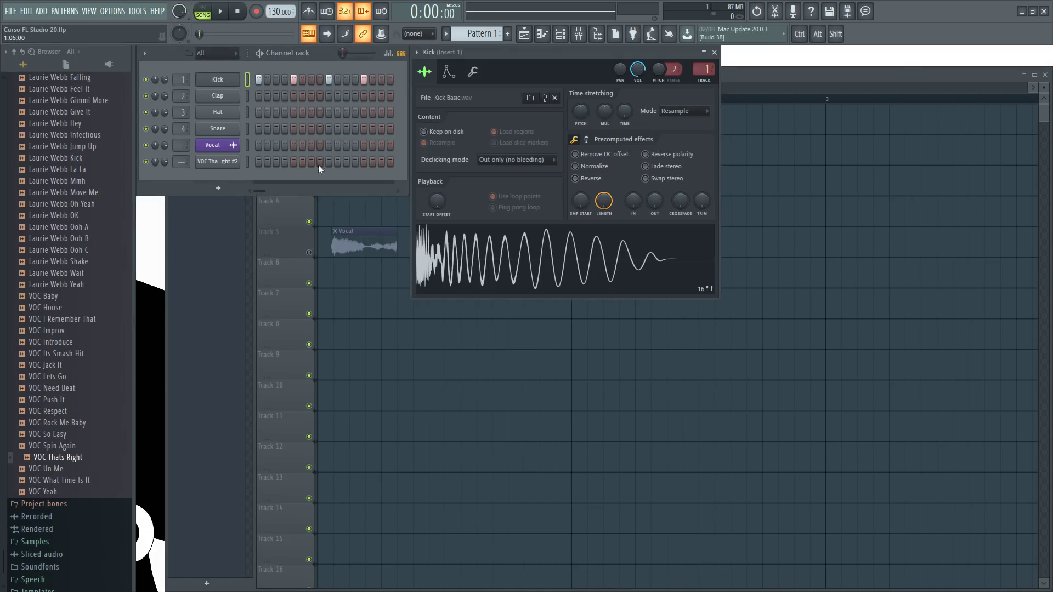
pyautogui.moveTo(476, 253); pyautogui.dragTo(310, 170)
pyautogui.click(220, 116)
# Compare the picker's patterns list with its audio clips list, checking the Vocal and Kick Basic entries.
pyautogui.click(180, 96)
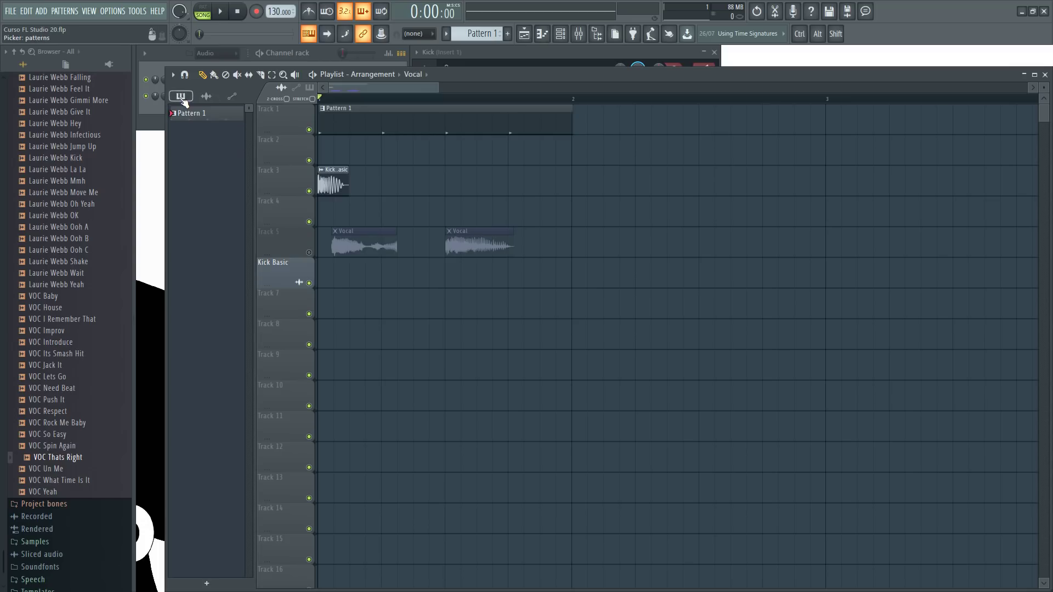
pyautogui.click(206, 97)
pyautogui.click(215, 131)
pyautogui.click(213, 118)
pyautogui.click(211, 132)
# Try placing the Vocal clip and the Kick Basic clip on Track 3, removing each one again.
pyautogui.click(213, 115)
pyautogui.click(386, 181)
pyautogui.rightClick(378, 178)
pyautogui.click(209, 130)
pyautogui.click(407, 187)
pyautogui.rightClick(419, 189)
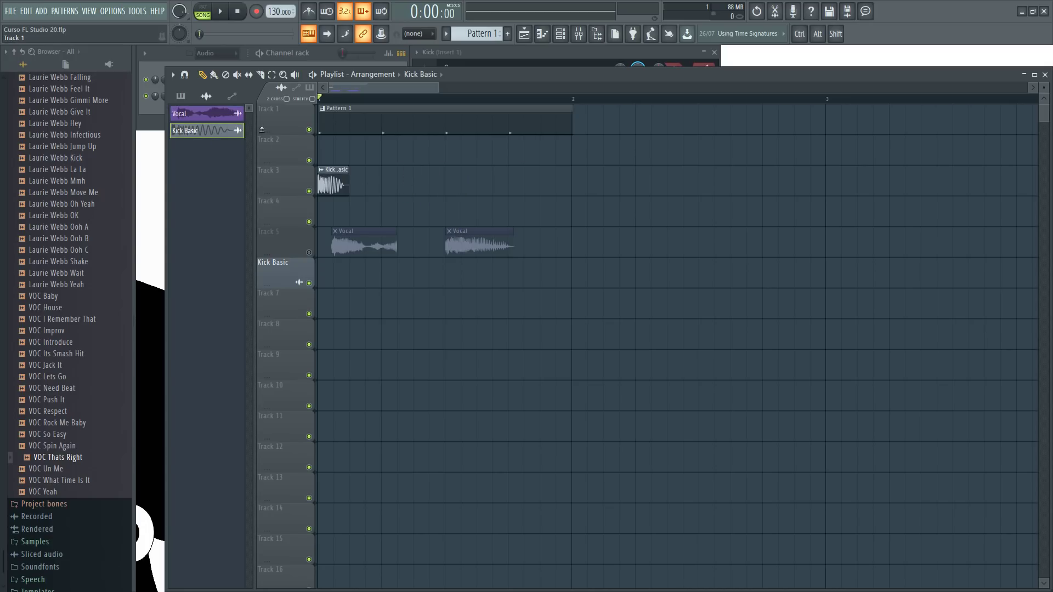
# Place three more Kick Basic clips on Track 3, at beats 2, 3 and 4 of bar 1.
pyautogui.click(208, 114)
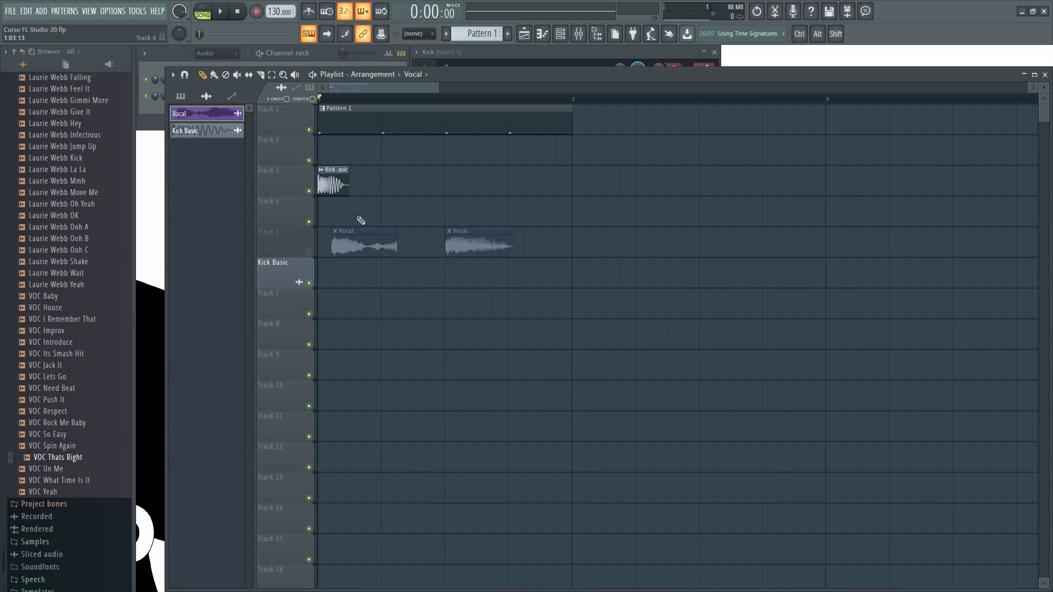
pyautogui.click(335, 179)
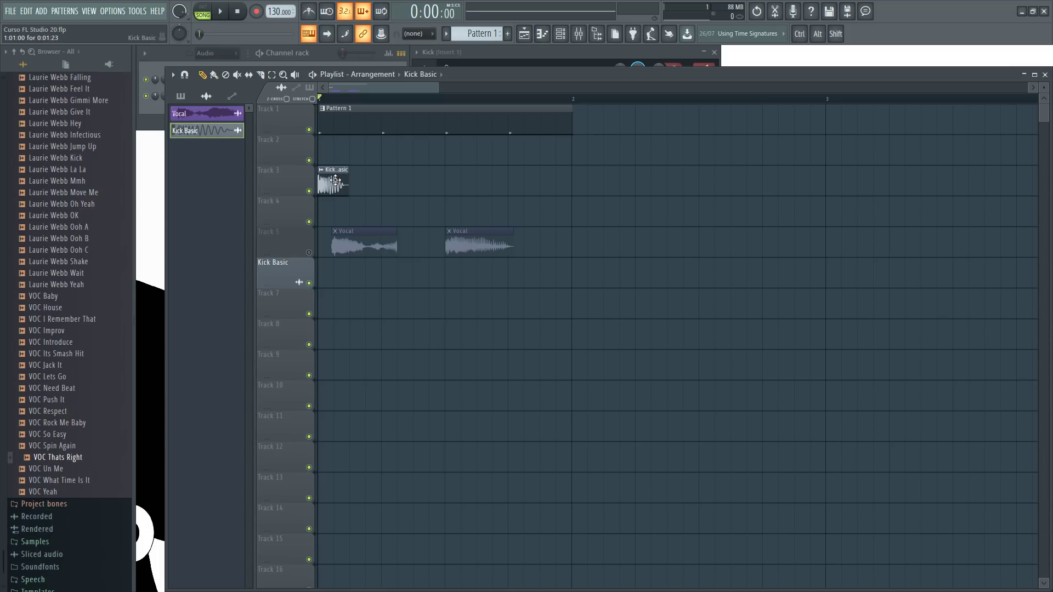
pyautogui.click(399, 178)
pyautogui.click(458, 179)
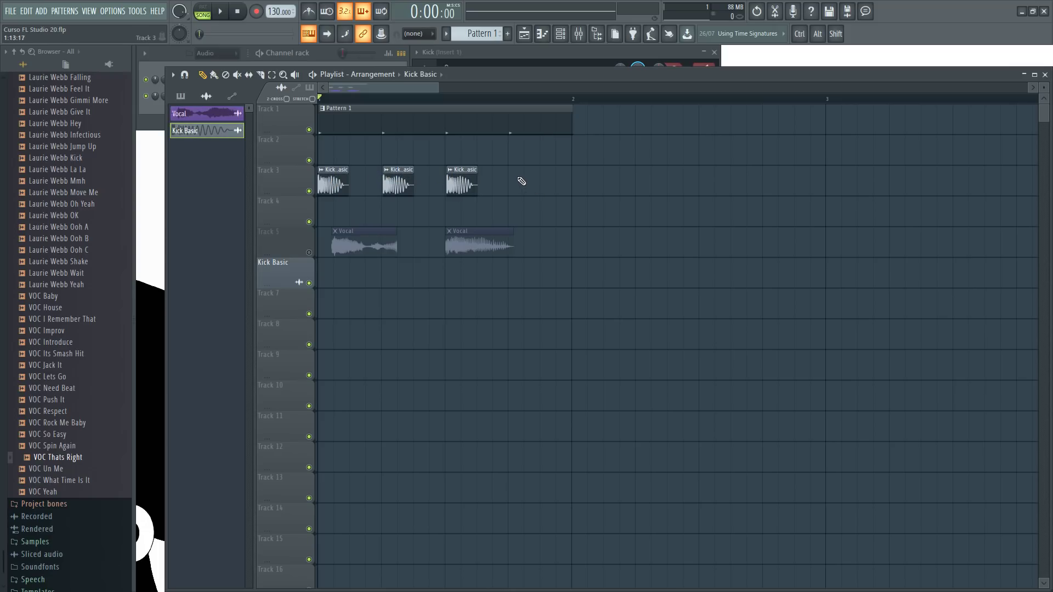
pyautogui.click(523, 178)
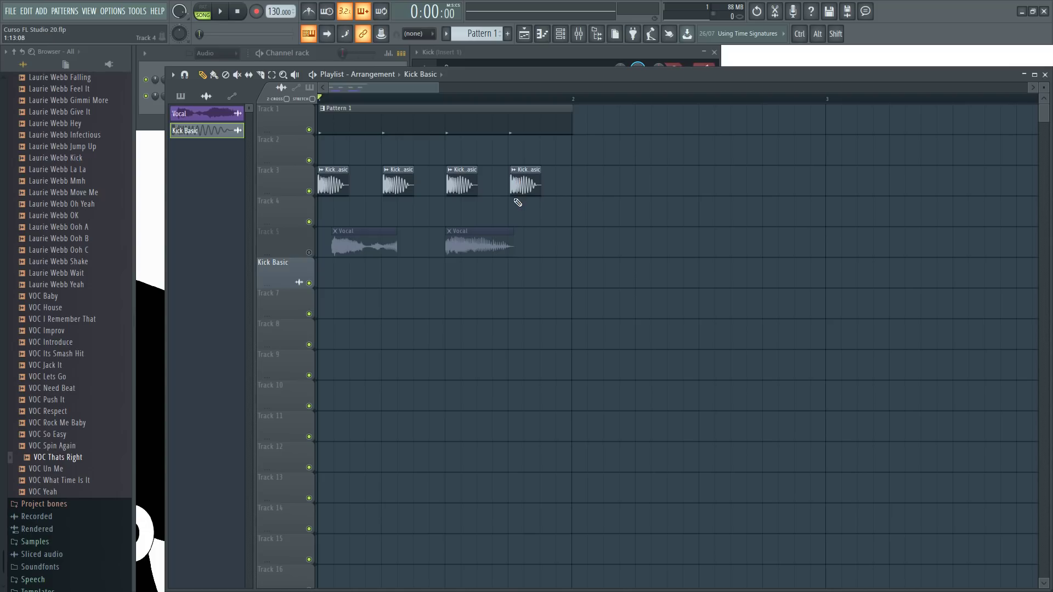
# Mute Track 3 and play Pattern 1 while viewing the Kick channel's settings, stopping playback at the end.
pyautogui.click(308, 190)
pyautogui.press('space')
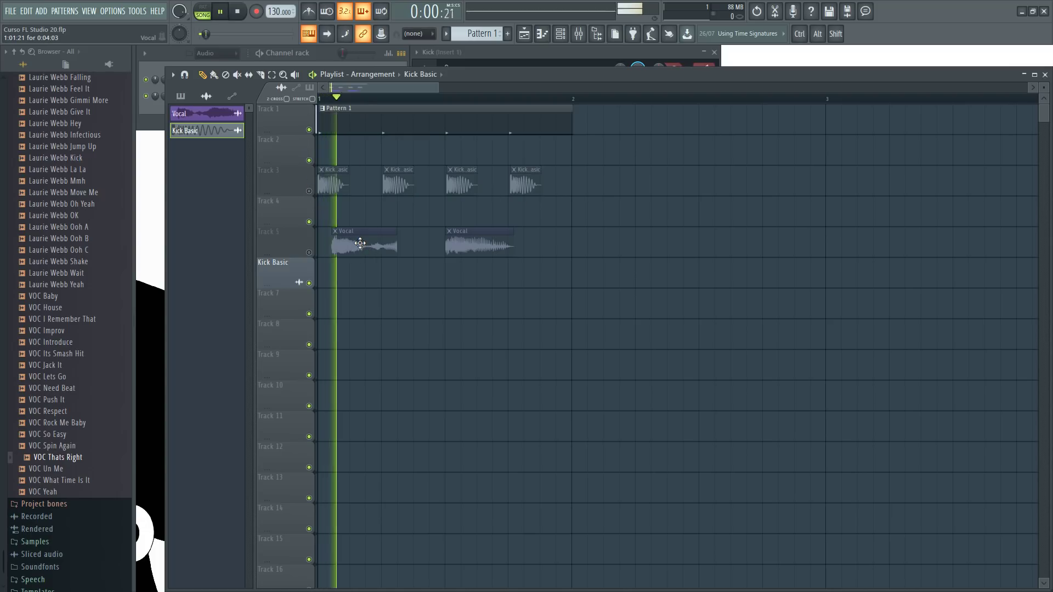
pyautogui.click(468, 49)
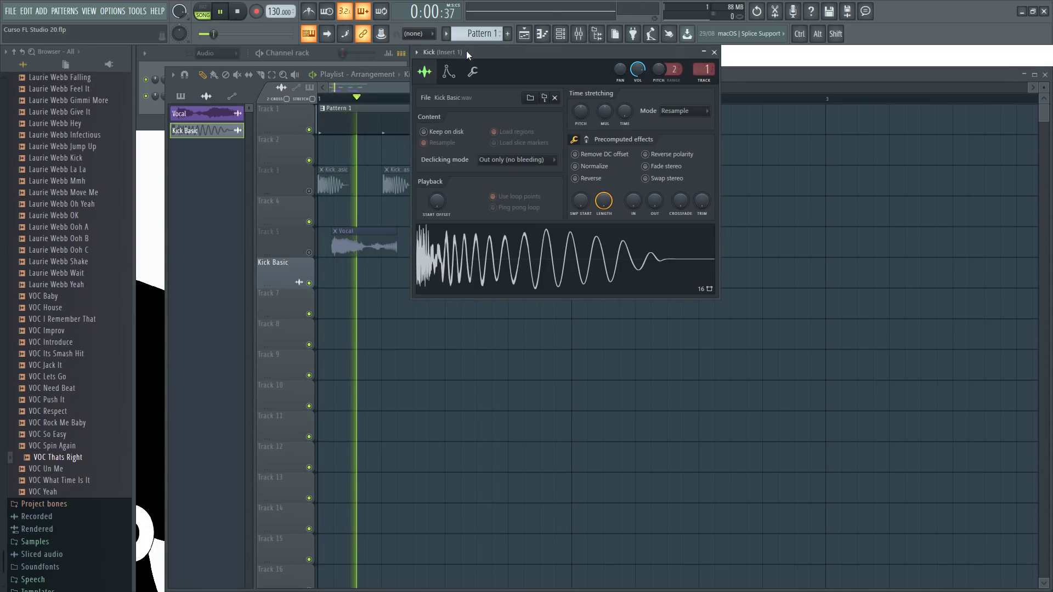
pyautogui.press('space')
pyautogui.click(730, 80)
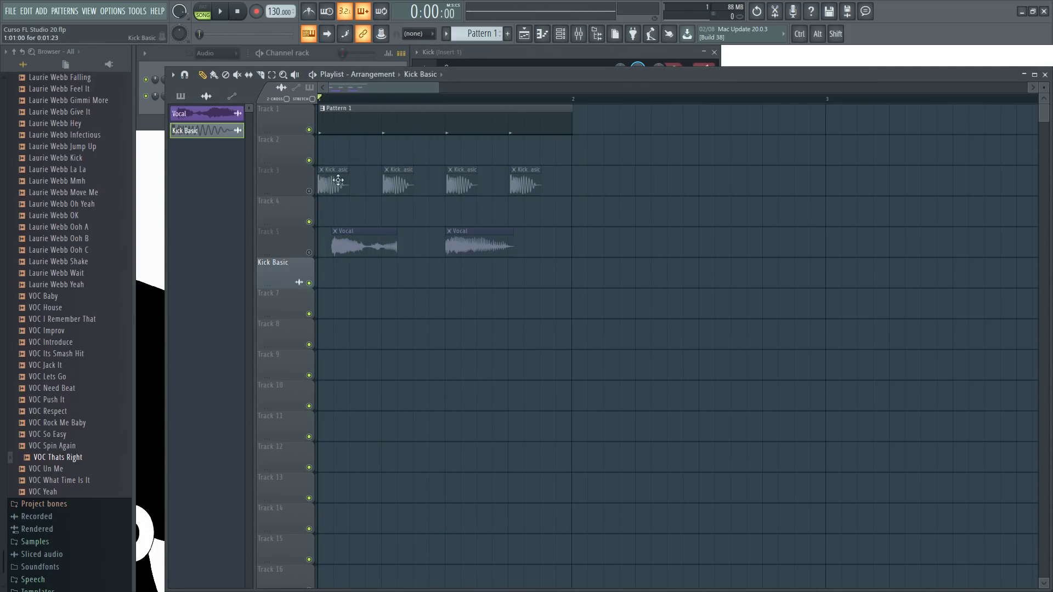
# Unmute Track 3, mute Track 1, listen to the Kick Basic audio clips, and stop playback.
pyautogui.click(308, 190)
pyautogui.click(308, 130)
pyautogui.press('space')
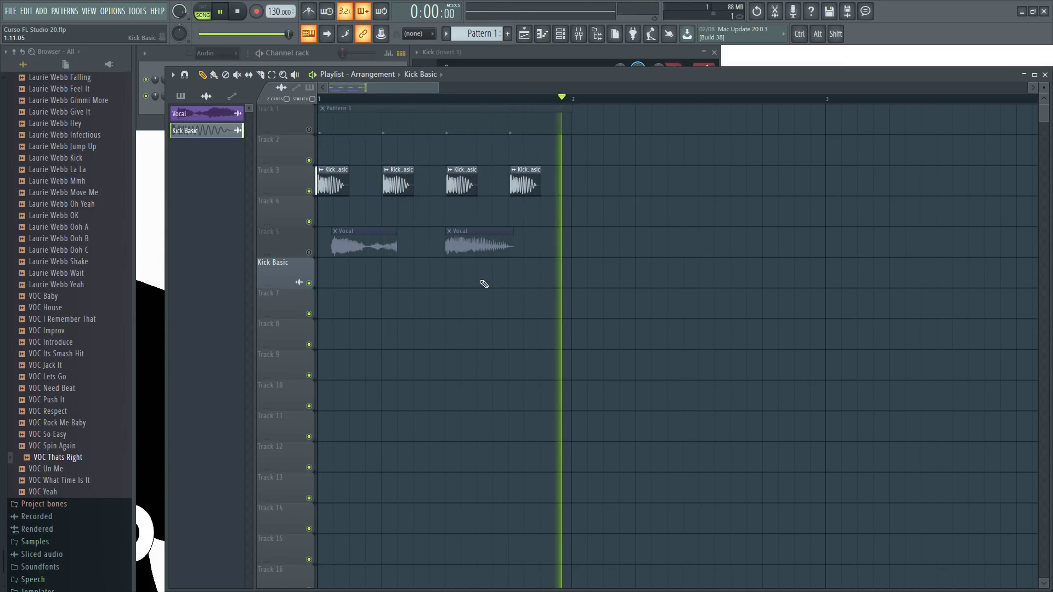
pyautogui.press('space')
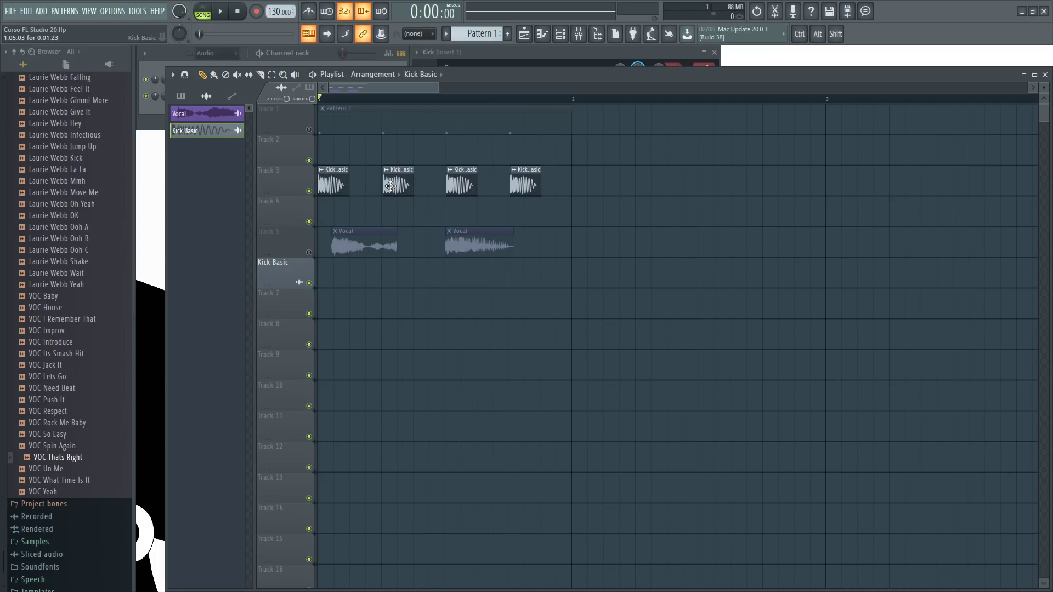
# Compare the Kick sampler channel's settings with those of the Kick Basic audio clip channel.
pyautogui.click(472, 55)
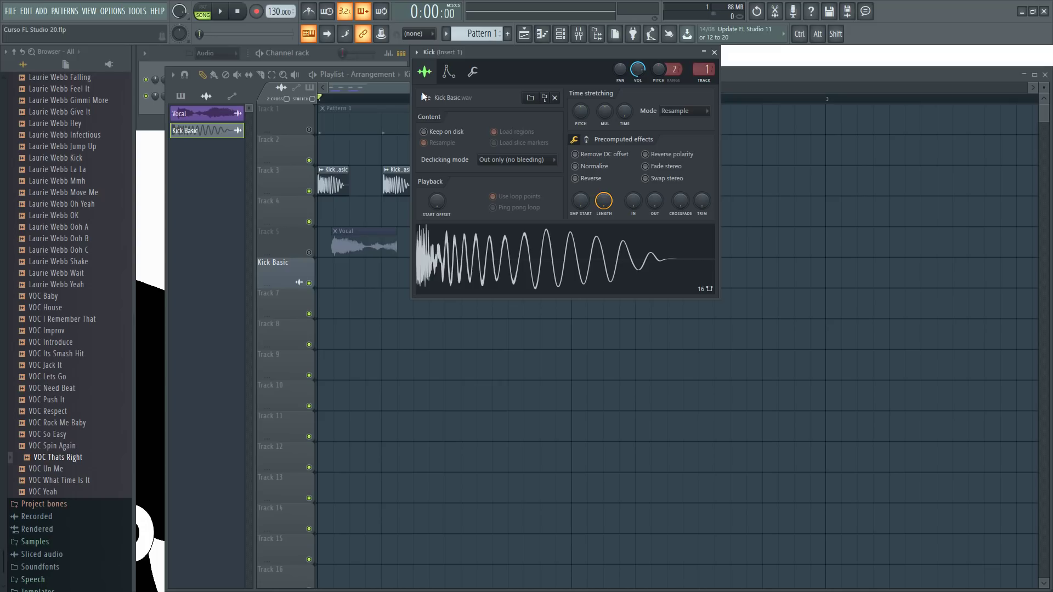
pyautogui.click(373, 118)
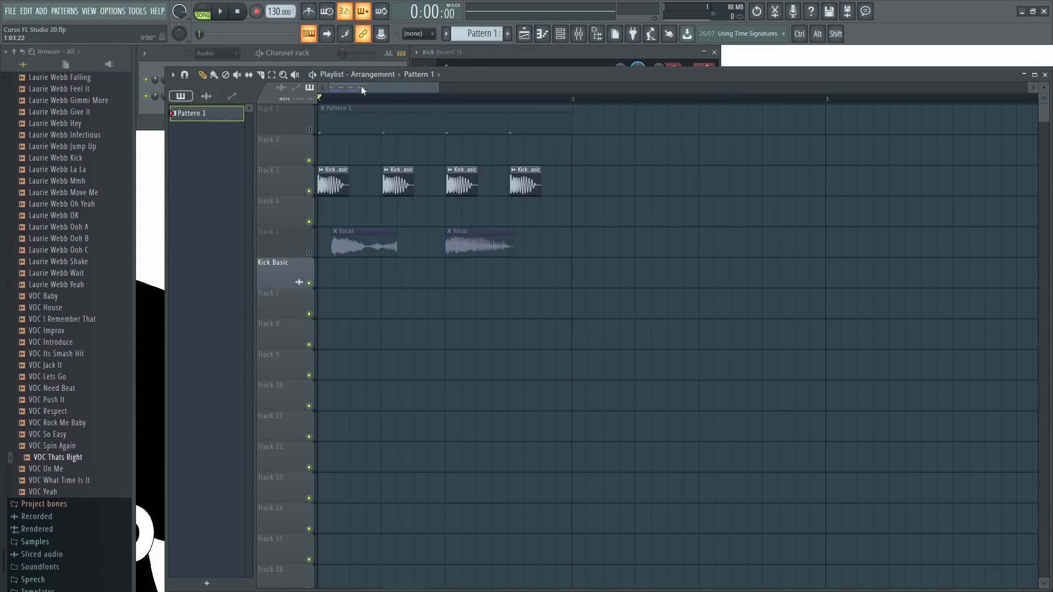
pyautogui.click(323, 50)
pyautogui.click(214, 96)
pyautogui.moveTo(329, 170); pyautogui.dragTo(514, 53)
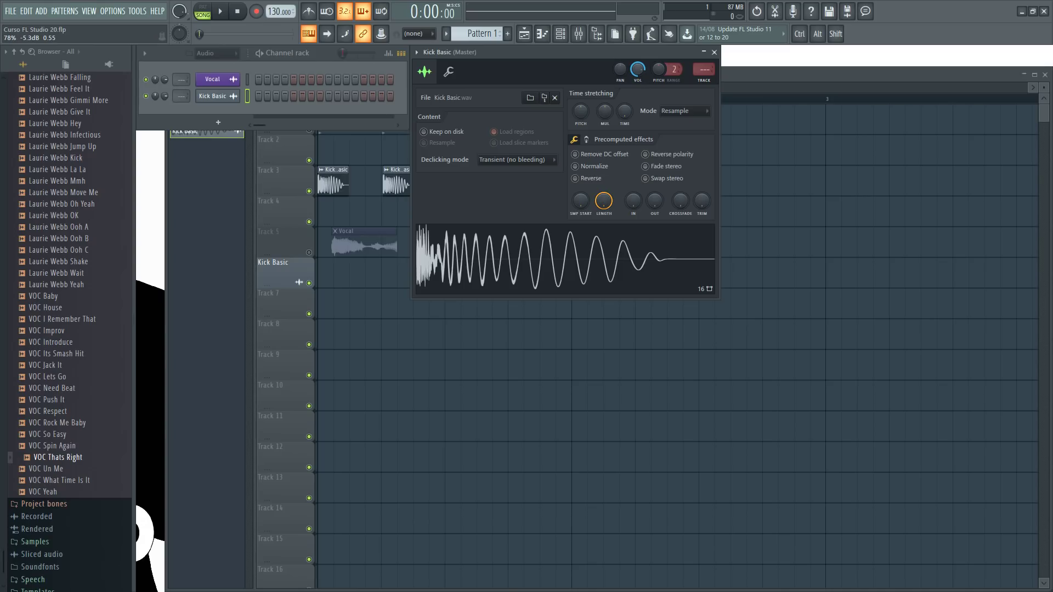
# Unmute Track 1, mute Track 3, and start playing Pattern 1.
pyautogui.click(308, 182)
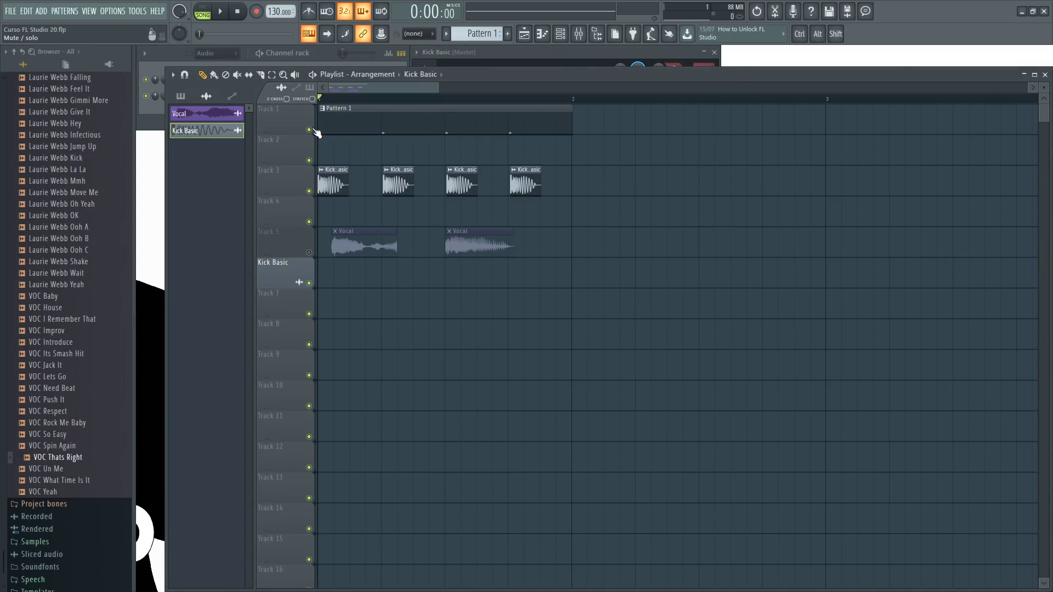
pyautogui.click(310, 192)
pyautogui.press('space')
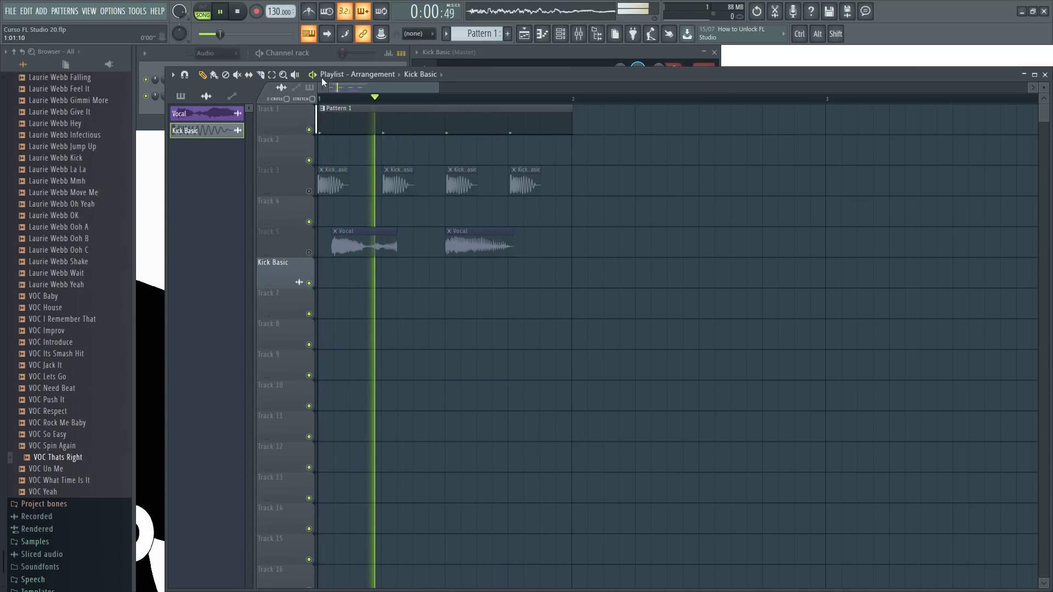
# Set the Channel rack filter to All, return to the Playlist, and stop playback.
pyautogui.click(260, 55)
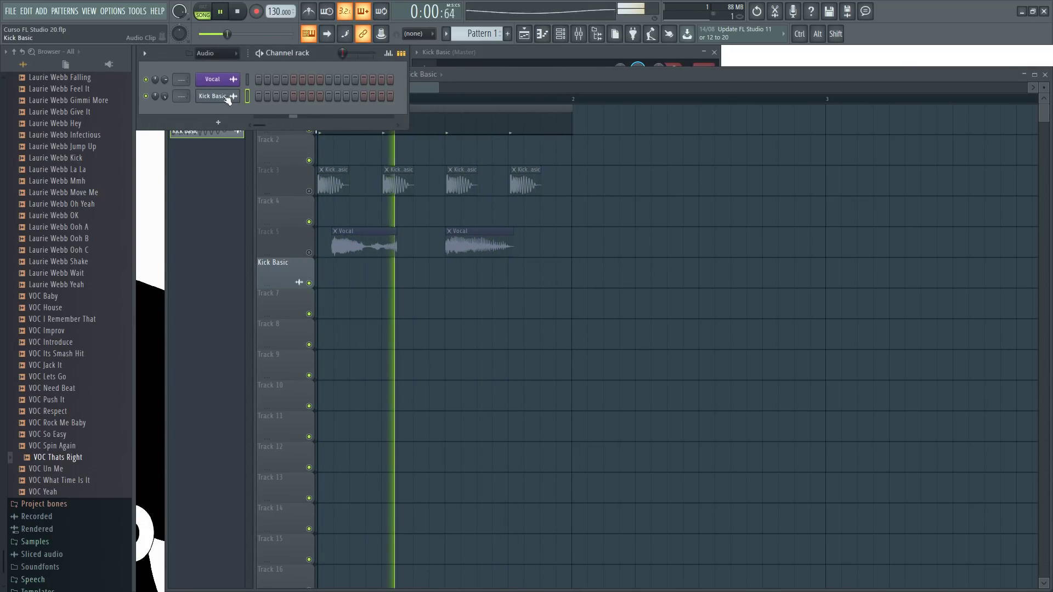
pyautogui.click(216, 52)
pyautogui.click(226, 65)
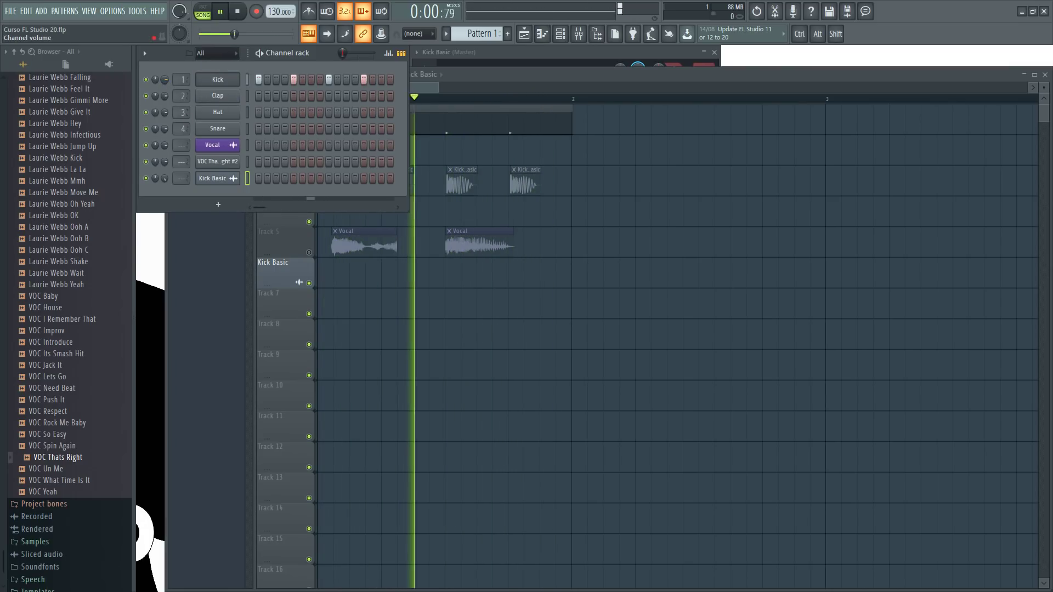
pyautogui.click(488, 74)
pyautogui.press('space')
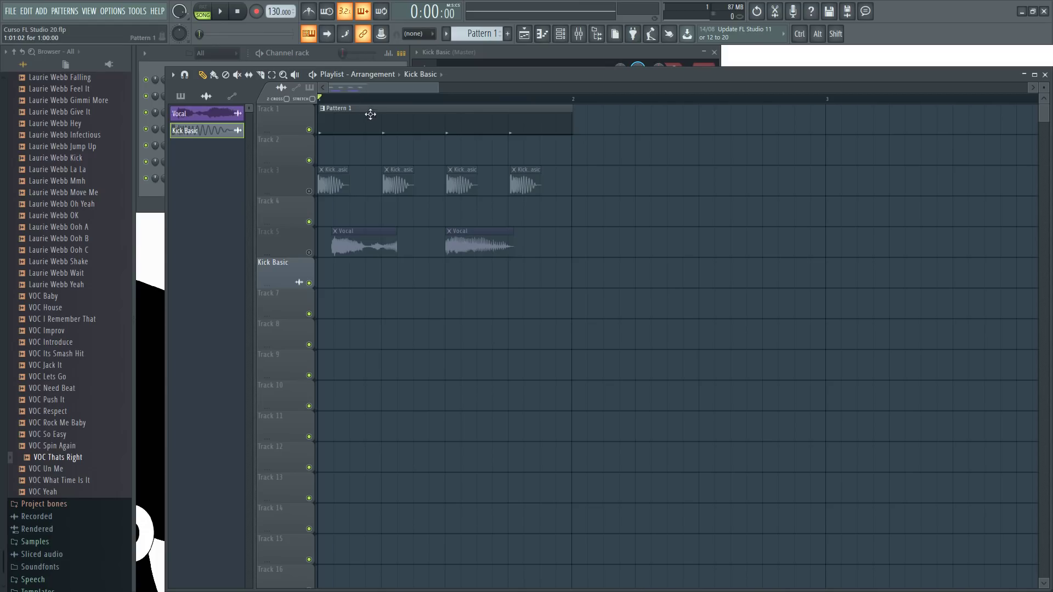
# Mute Track 1 in place of Track 3 and play the four Kick Basic clips.
pyautogui.click(309, 192)
pyautogui.click(309, 131)
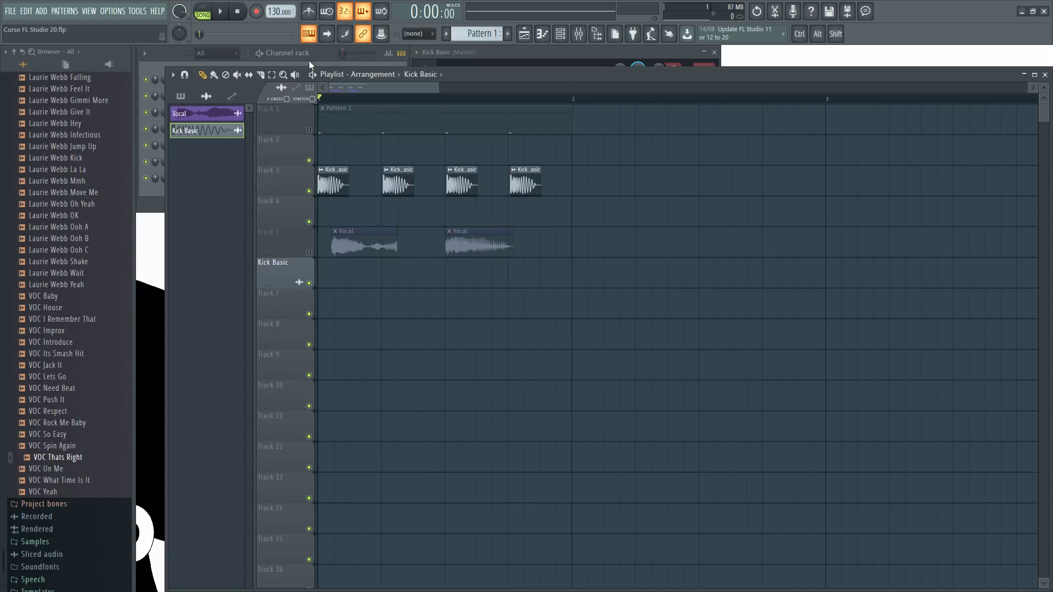
pyautogui.click(324, 54)
pyautogui.click(455, 147)
pyautogui.press('space')
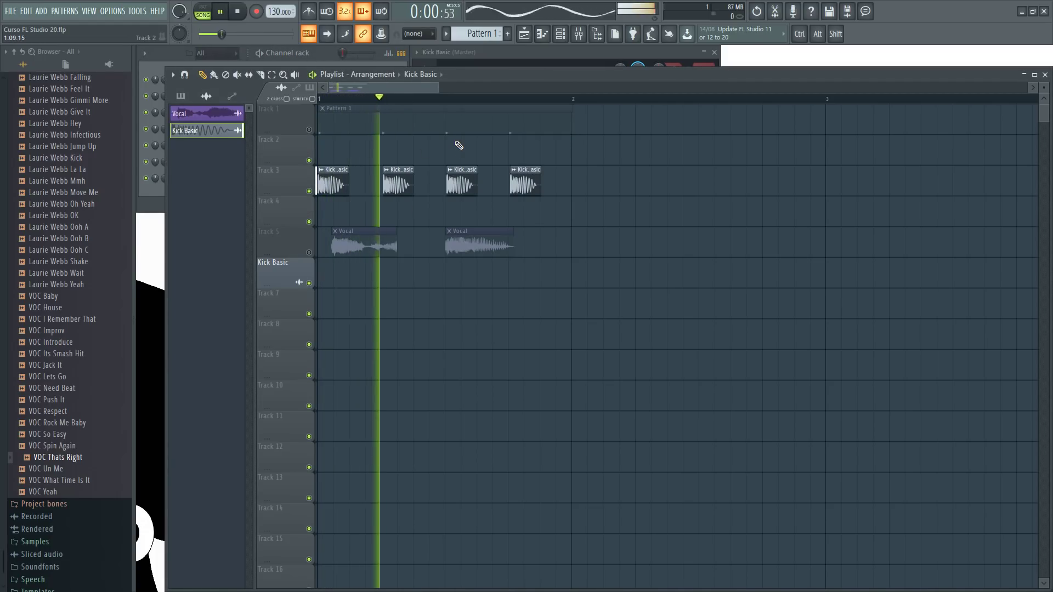
# Mute Track 3 in place of Track 1, replay Pattern 1 briefly, and stop playback.
pyautogui.click(309, 191)
pyautogui.press('space')
pyautogui.click(309, 130)
pyautogui.press('space')
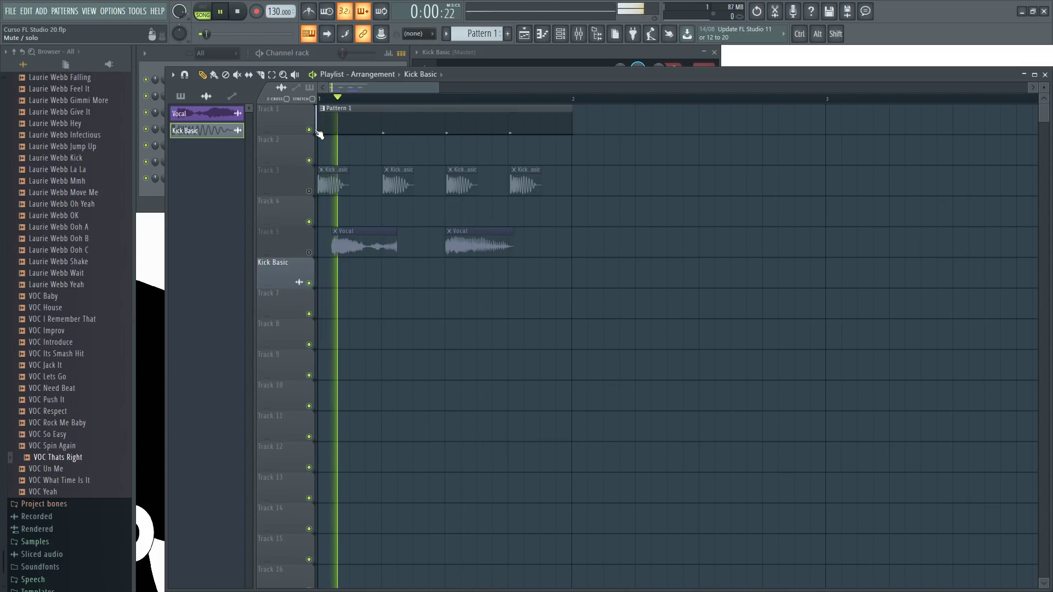
pyautogui.press('space')
# Alternate the mutes on Tracks 1 and 3 once more to compare the Kick Basic clips with Pattern 1 by ear, and stop playback.
pyautogui.click(309, 130)
pyautogui.click(309, 191)
pyautogui.press('space')
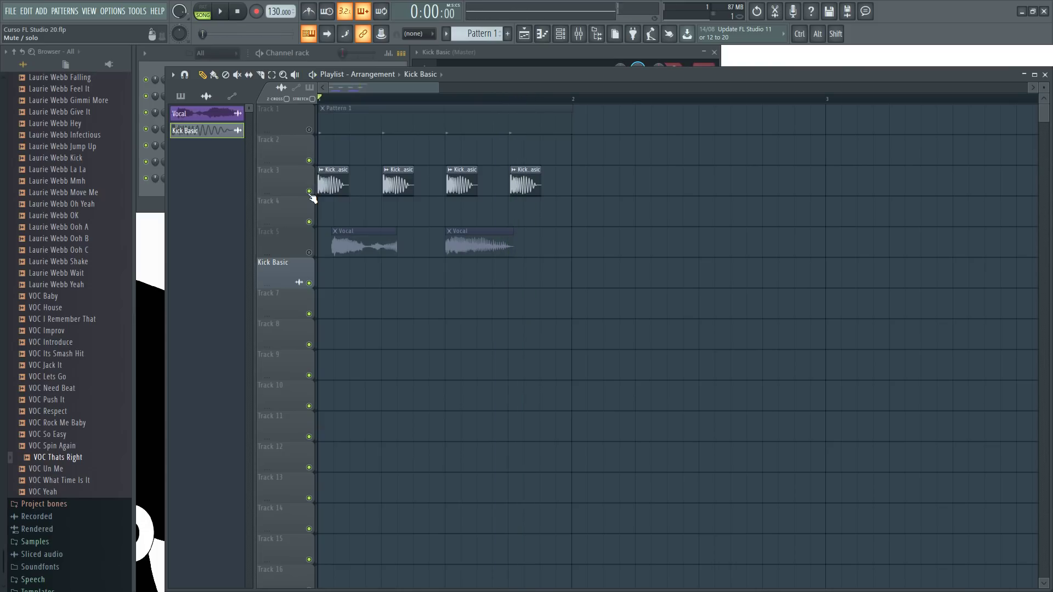
pyautogui.click(309, 191)
pyautogui.click(309, 129)
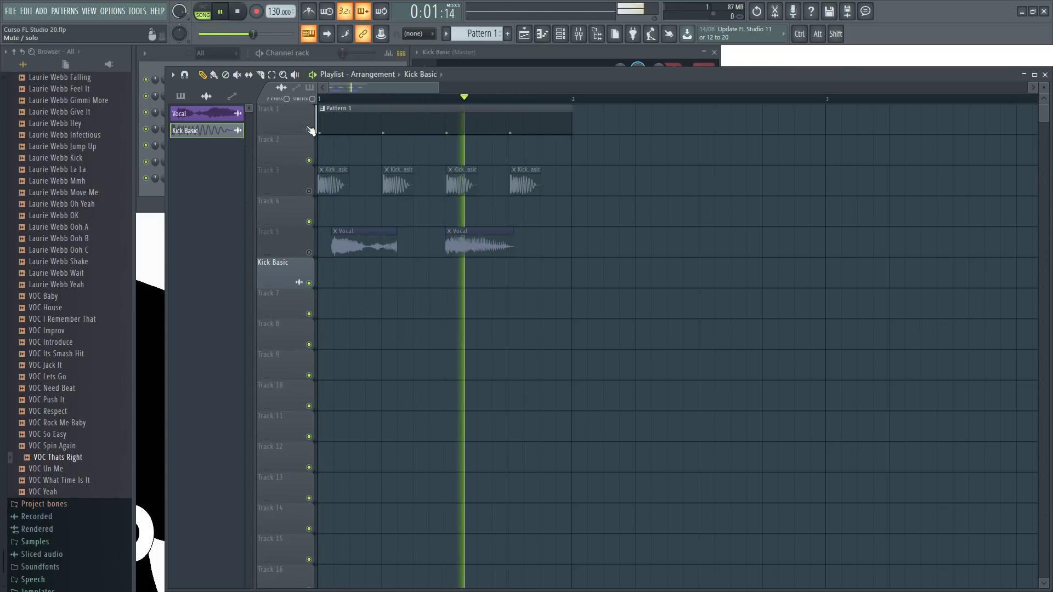
pyautogui.press('space')
# Unmute Track 3 so that both Pattern 1 and the Kick Basic clips are active in the Playlist.
pyautogui.click(321, 55)
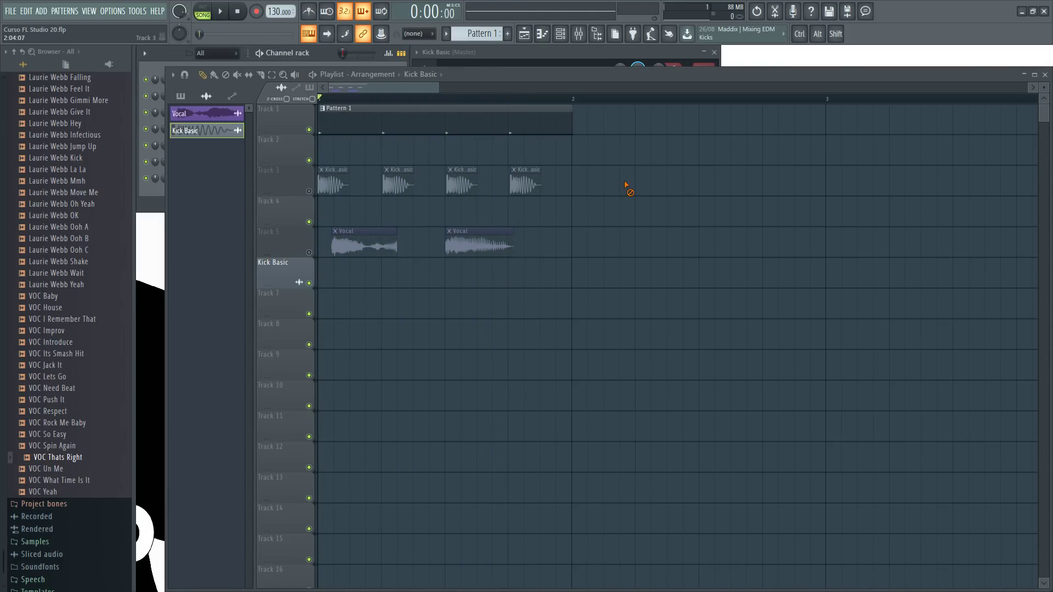
pyautogui.click(309, 191)
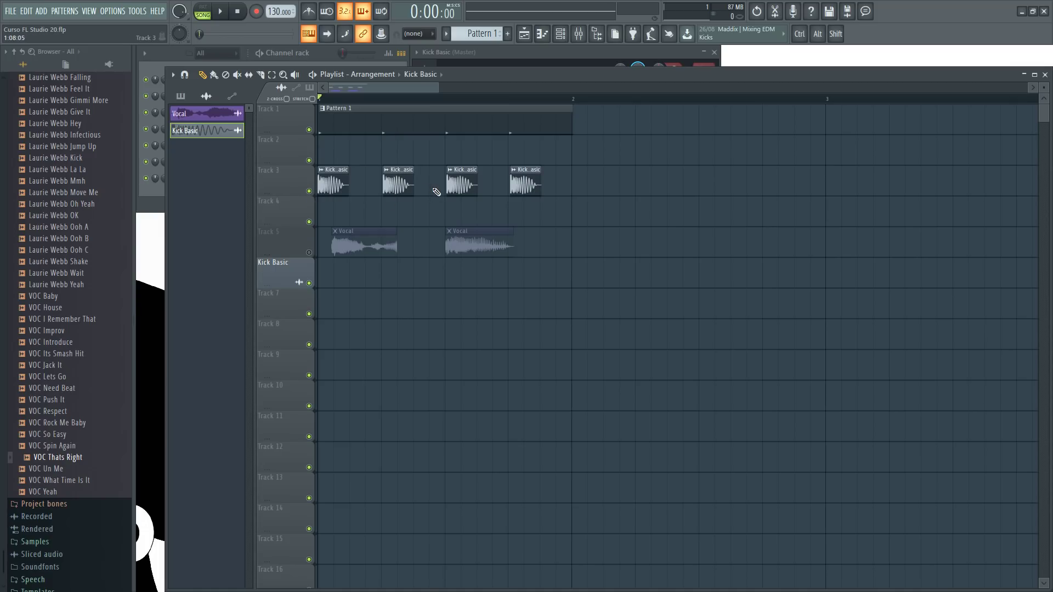
pyautogui.click(322, 54)
pyautogui.press('F5')
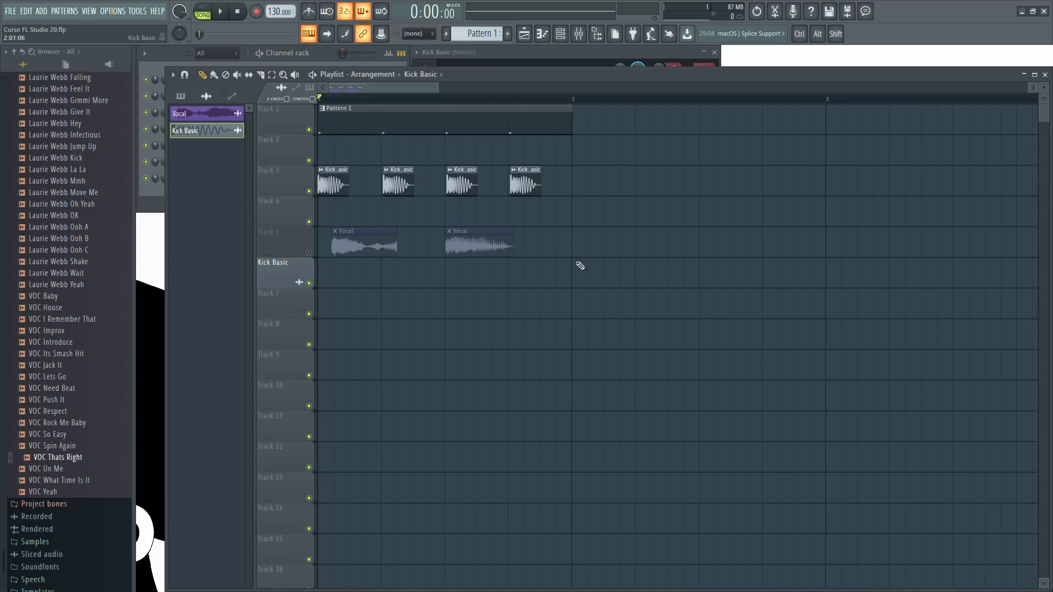
pyautogui.scroll(-2, 378, 216)
pyautogui.scroll(1, 378, 216)
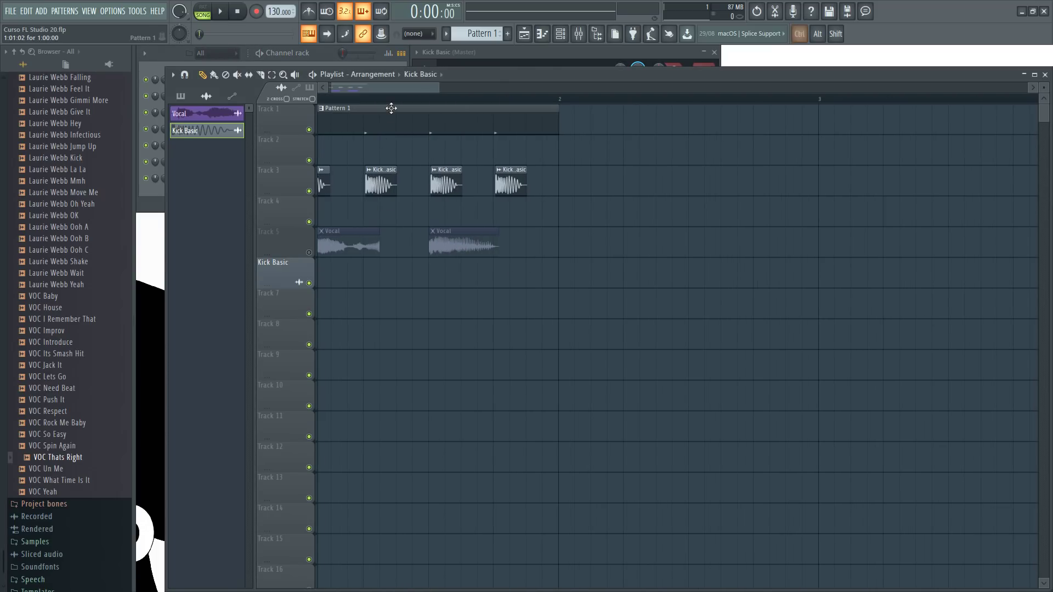
# Place four more Kick Basic clips after the existing ones on Track 3, and delete the last three of them.
pyautogui.scroll(1, 359, 181)
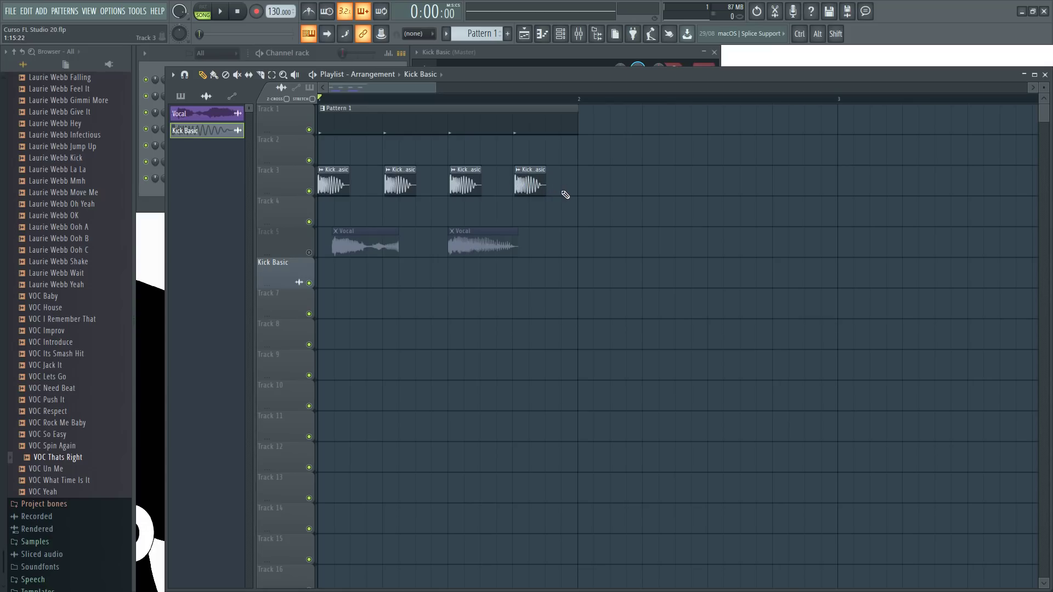
pyautogui.click(584, 183)
pyautogui.click(643, 184)
pyautogui.click(715, 184)
pyautogui.click(788, 184)
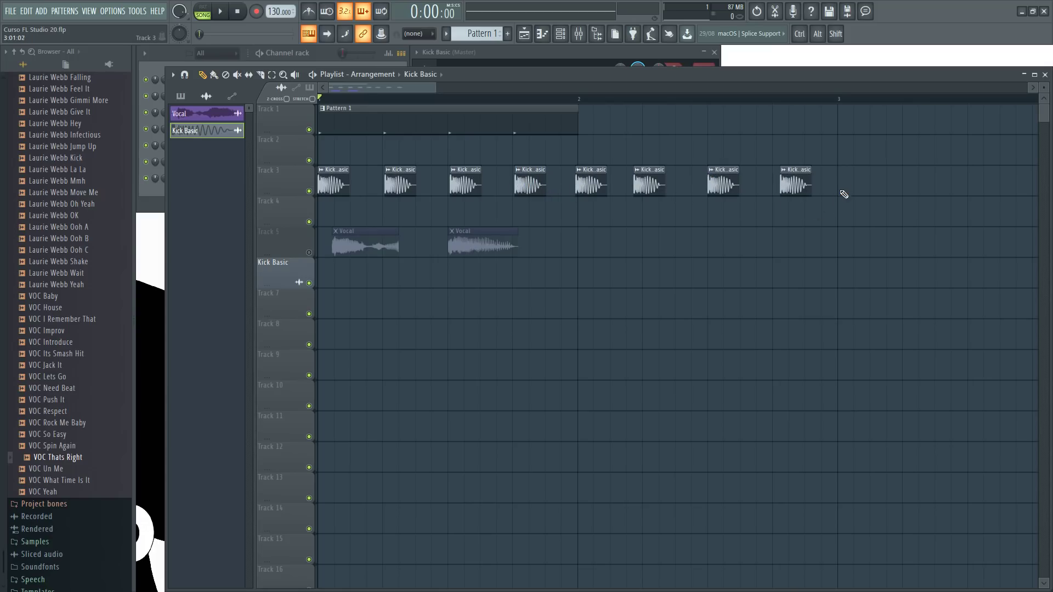
pyautogui.rightClick(795, 192)
pyautogui.rightClick(724, 187)
pyautogui.rightClick(650, 184)
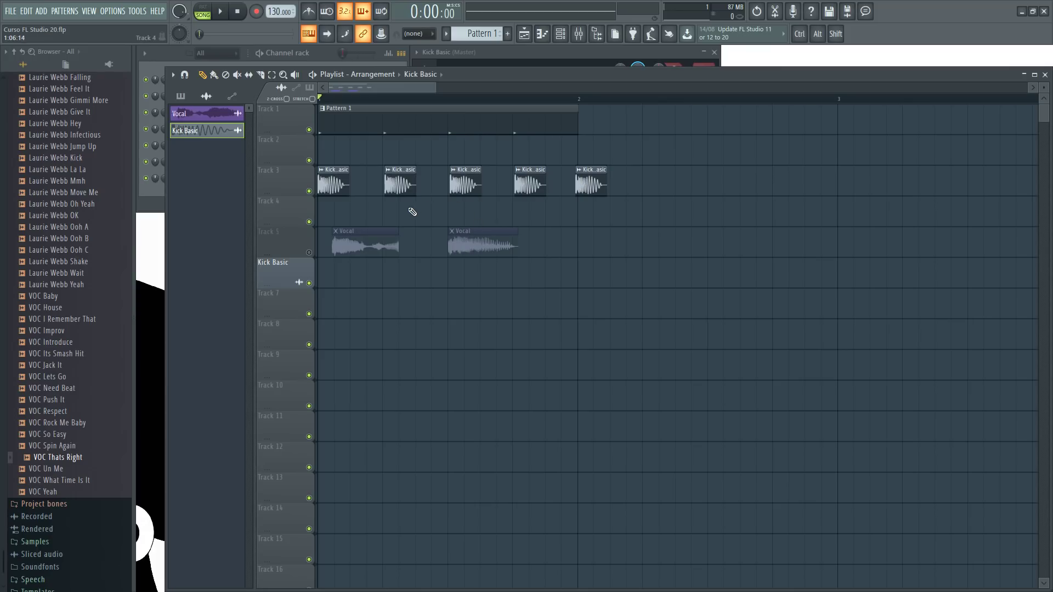
# Paint Pattern 1 clips along Track 1 from bar 2 through bar 8, and delete the clip in bar 2.
pyautogui.scroll(-2, 359, 167)
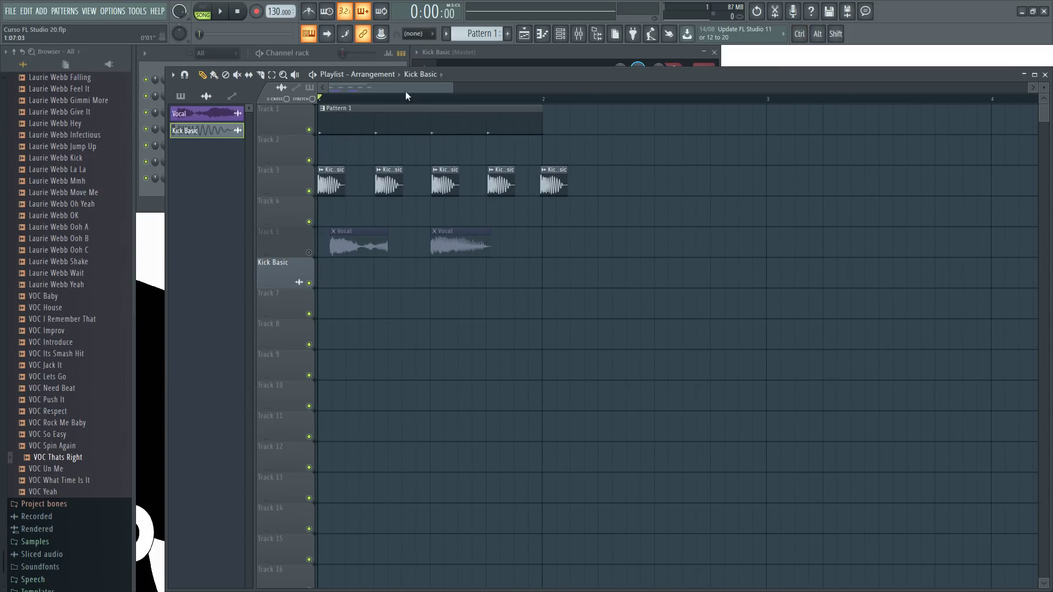
pyautogui.click(364, 123)
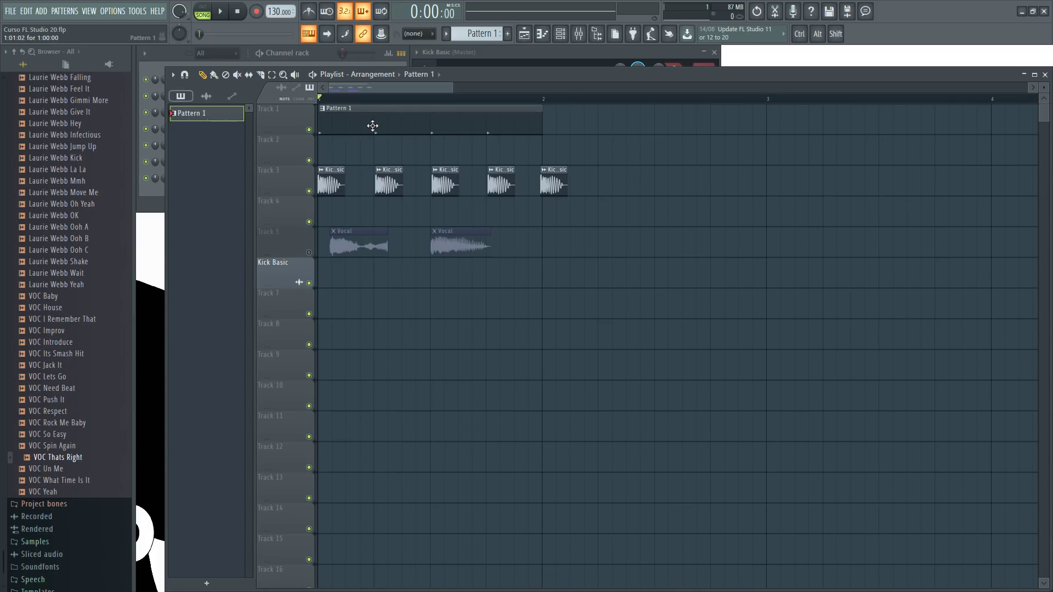
pyautogui.scroll(-6, 364, 124)
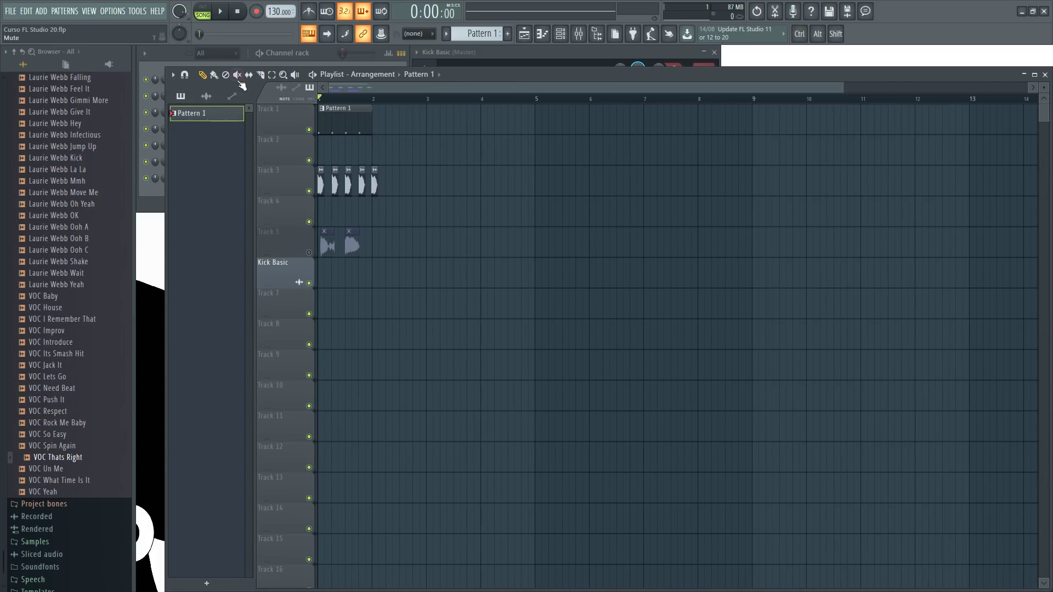
pyautogui.click(214, 75)
pyautogui.moveTo(380, 127); pyautogui.dragTo(734, 126)
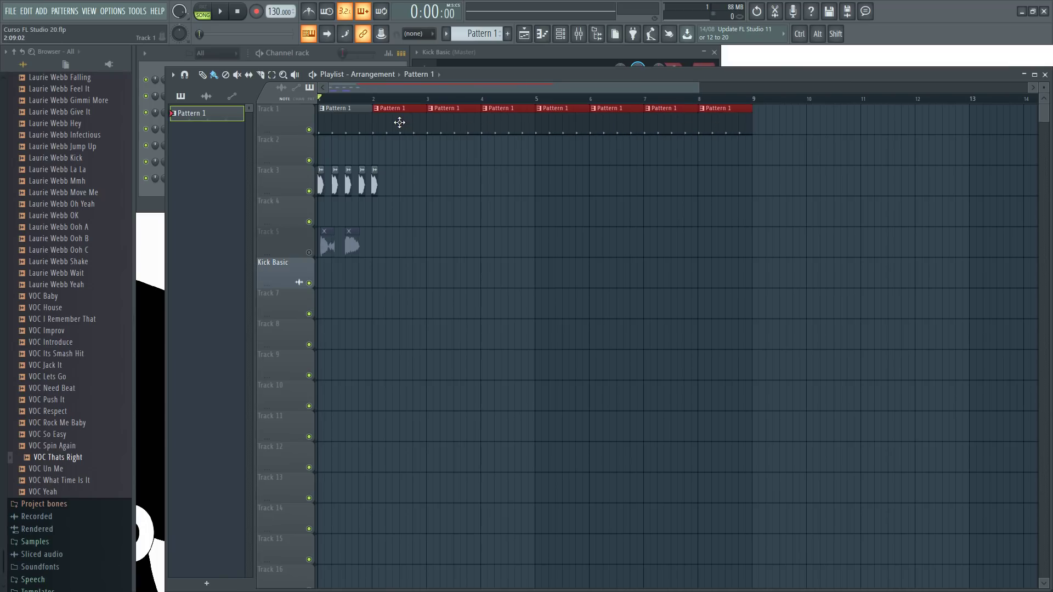
pyautogui.scroll(5, 400, 122)
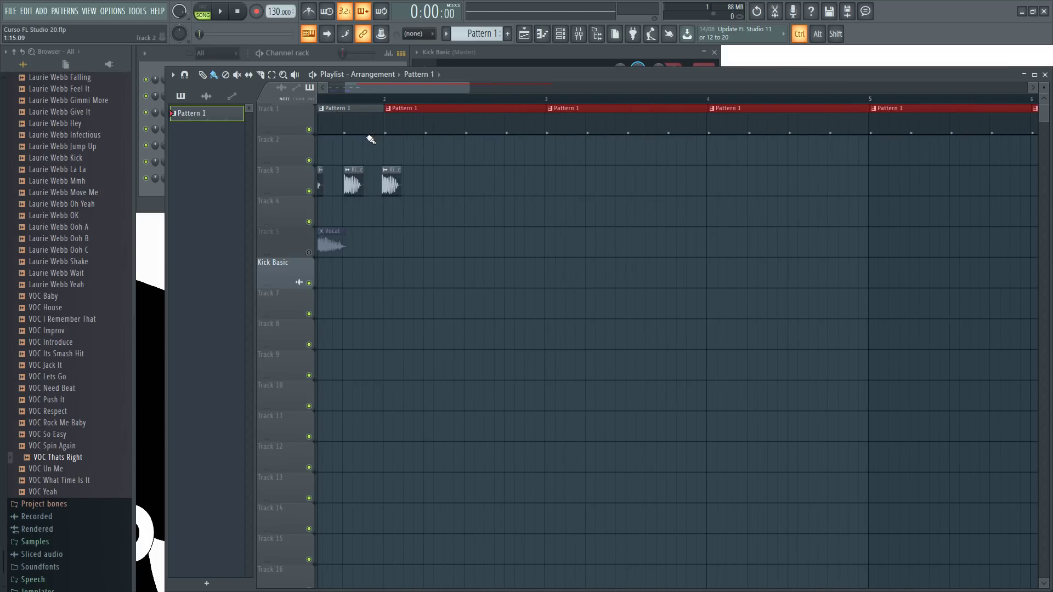
pyautogui.rightClick(423, 126)
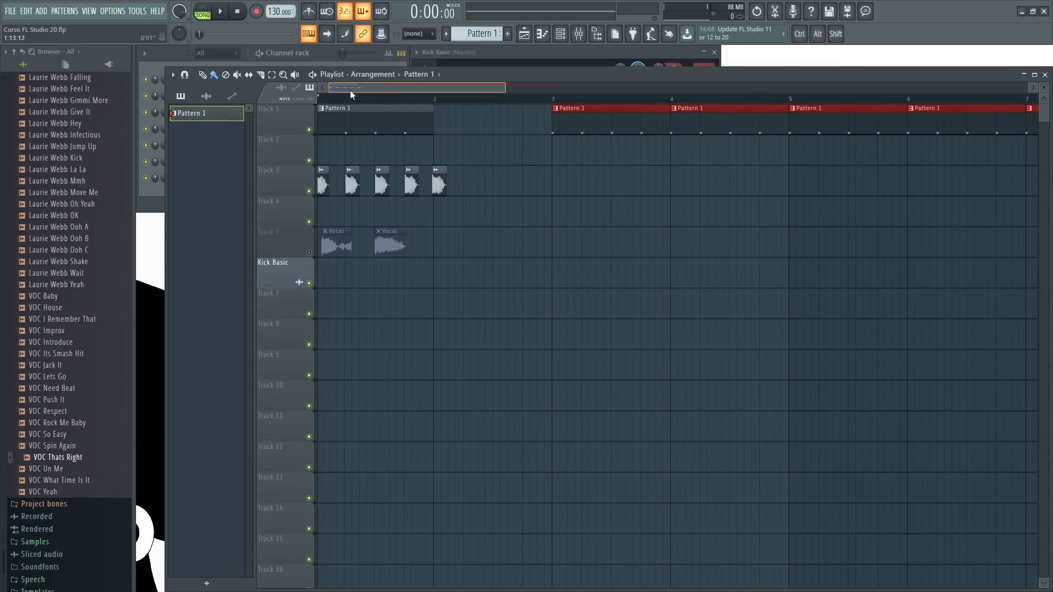
# Place five more Kick Basic clips across bars 2 and 3 of Track 3, and clear the ones in bar 3.
pyautogui.click(441, 181)
pyautogui.click(473, 185)
pyautogui.click(507, 186)
pyautogui.click(559, 185)
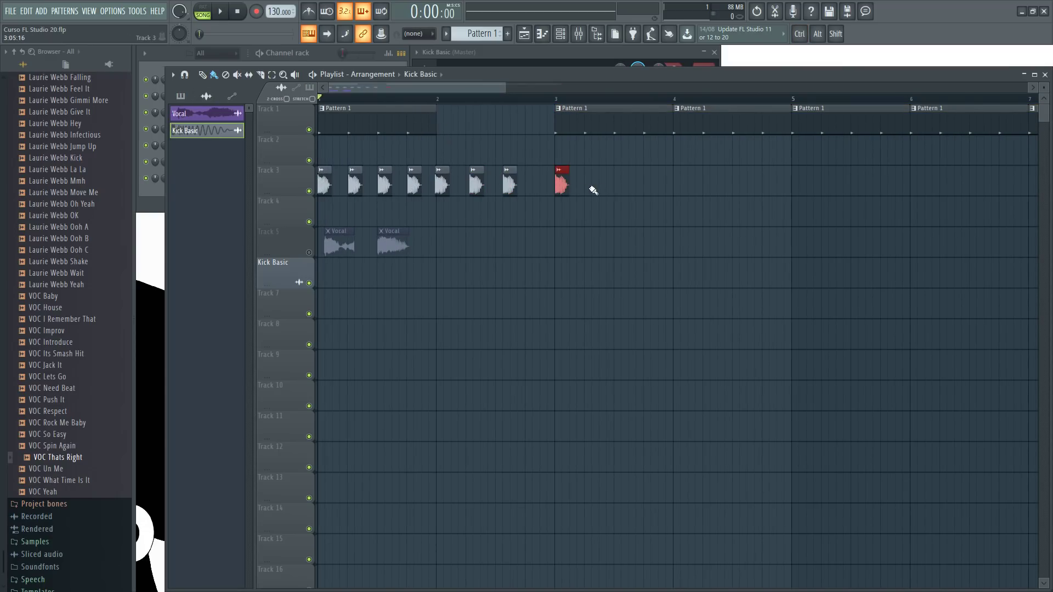
pyautogui.click(606, 185)
pyautogui.click(639, 186)
pyautogui.moveTo(429, 227); pyautogui.dragTo(318, 166)
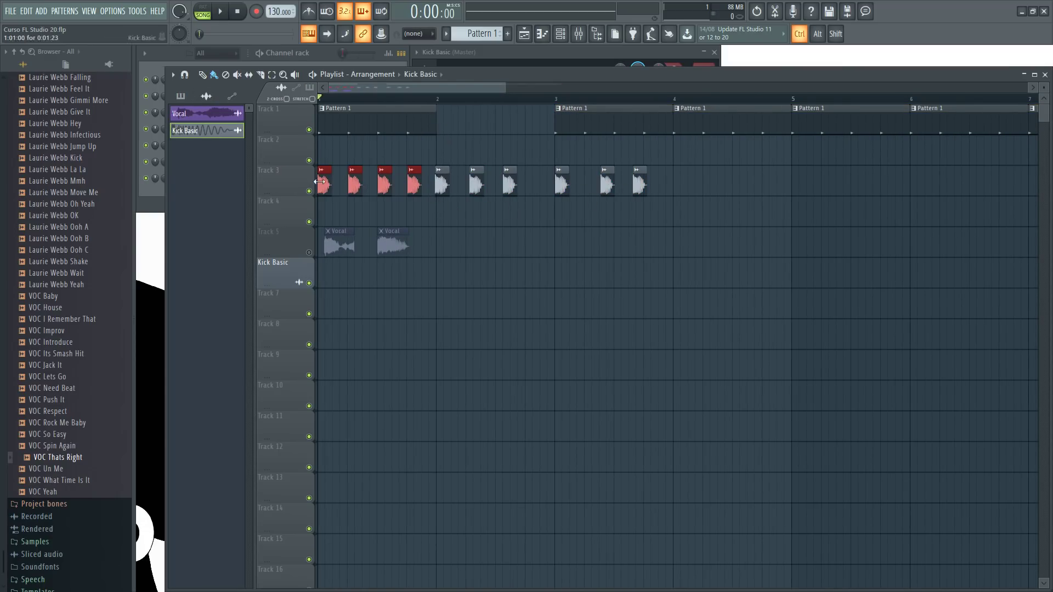
pyautogui.moveTo(417, 185)
pyautogui.mouseDown()
pyautogui.moveTo(770, 185)
pyautogui.moveTo(562, 193)
pyautogui.mouseUp()
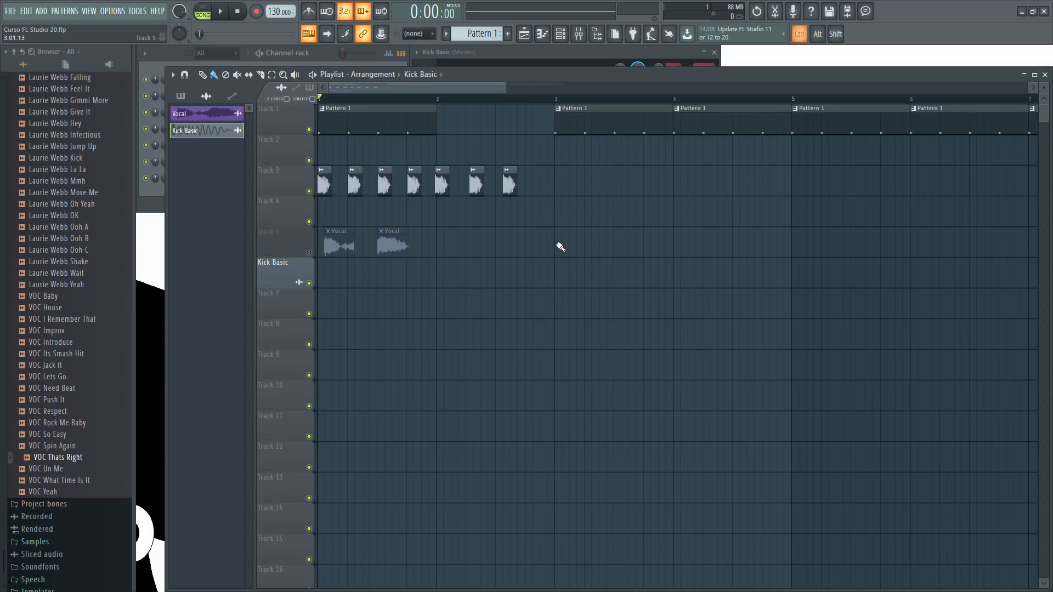
# Shift the second, third and fourth Kick Basic clips on Track 3 off their beats, and select Pattern 1 on Track 1.
pyautogui.scroll(-3, 558, 243)
pyautogui.scroll(5, 404, 172)
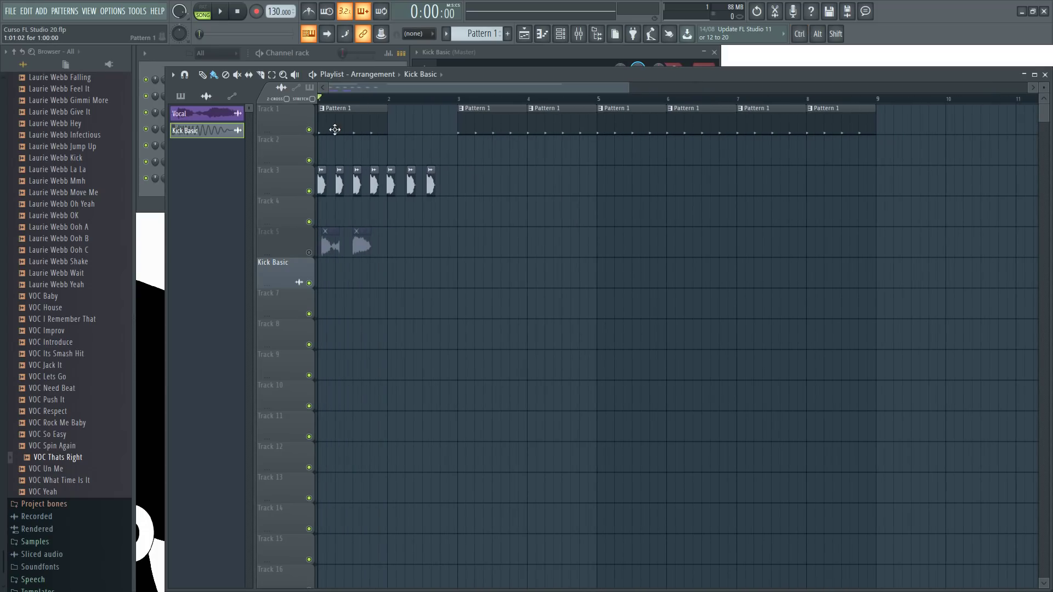
pyautogui.scroll(3, 399, 103)
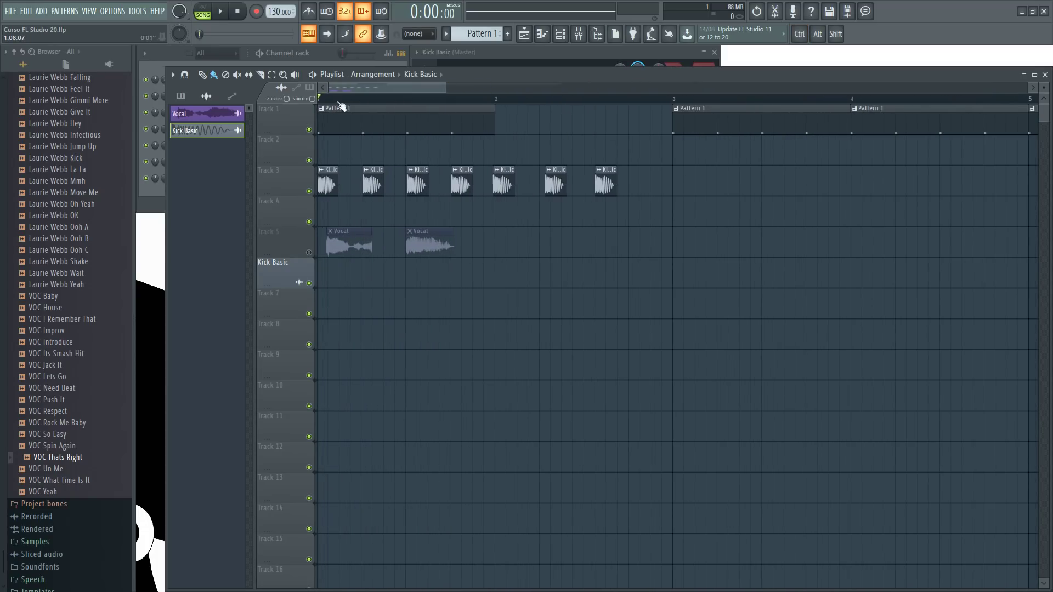
pyautogui.moveTo(374, 182); pyautogui.dragTo(457, 183)
pyautogui.moveTo(387, 125); pyautogui.dragTo(365, 127)
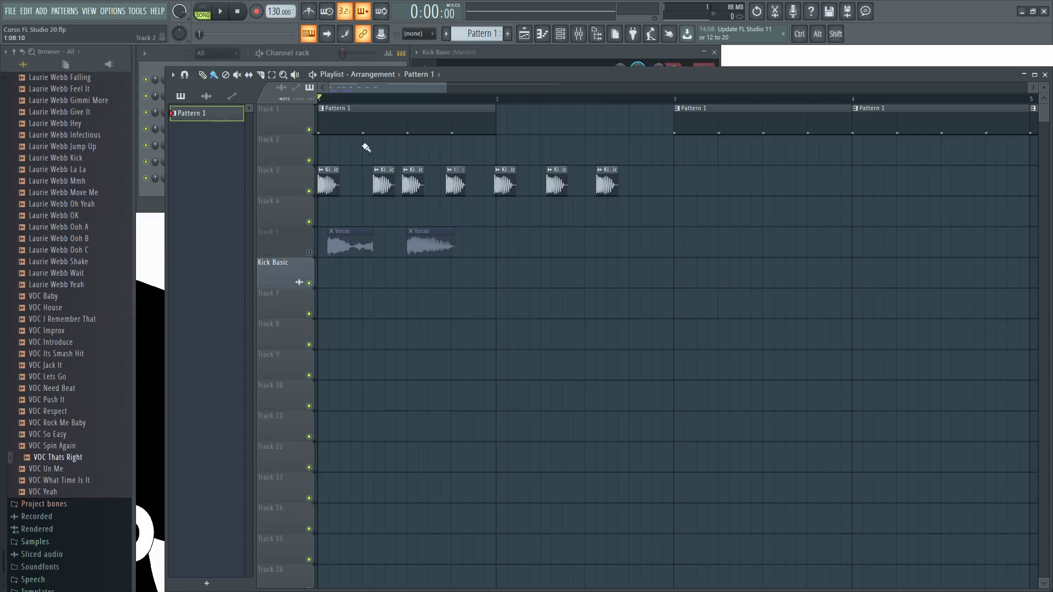
# Examine the Kick channel's steps and sampler settings in the Channel rack, and return to the Playlist.
pyautogui.scroll(2, 350, 166)
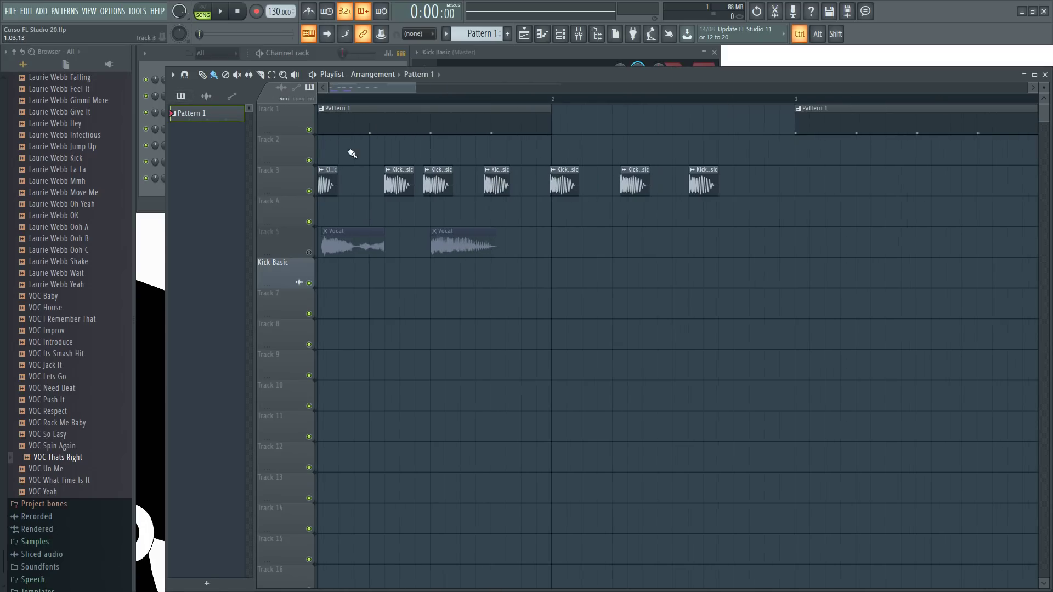
pyautogui.moveTo(386, 88); pyautogui.dragTo(320, 66)
pyautogui.click(324, 51)
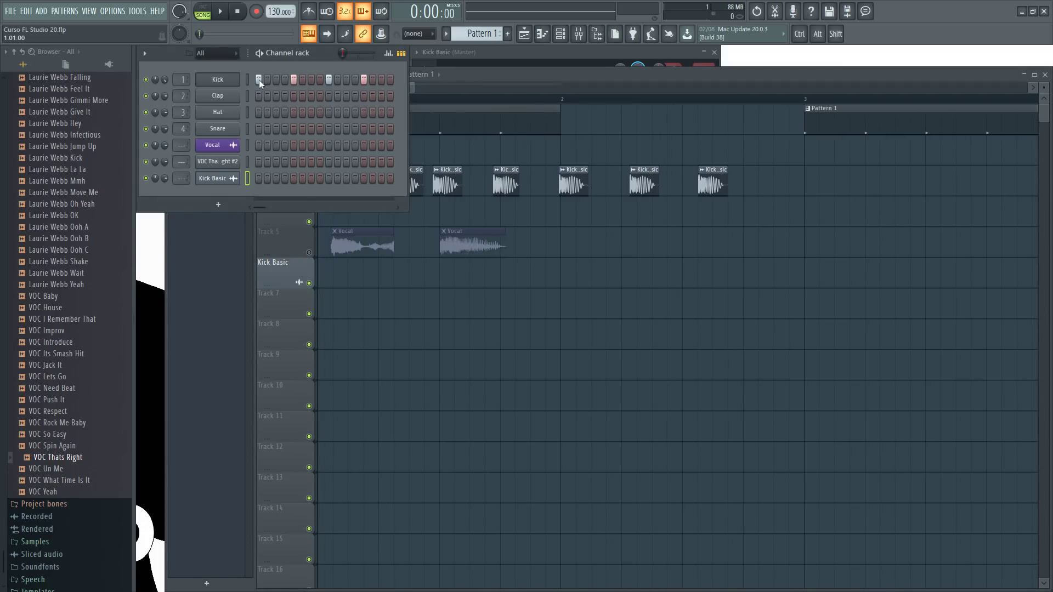
pyautogui.click(217, 80)
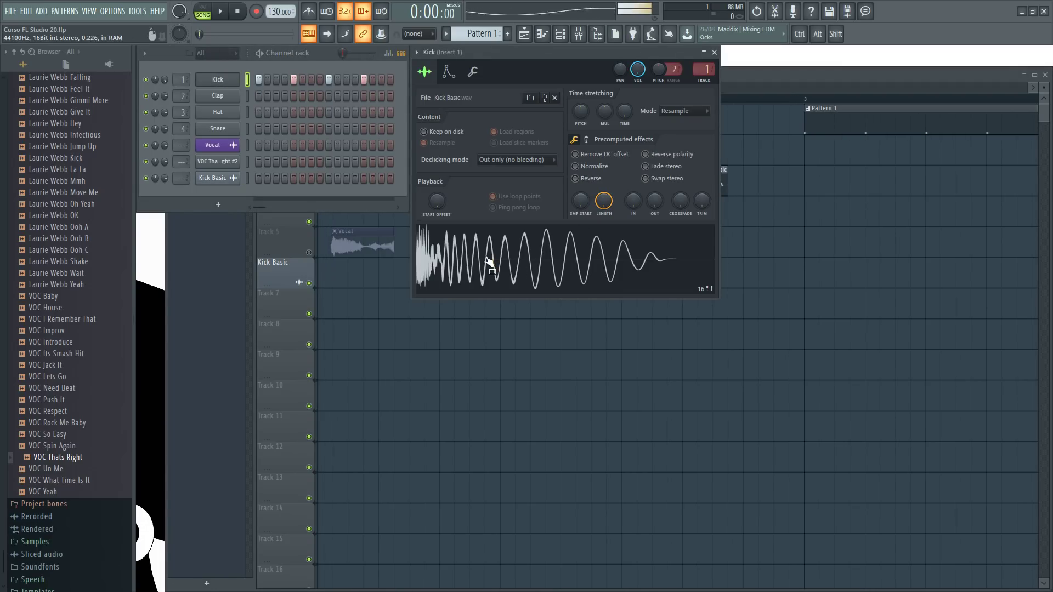
pyautogui.click(723, 82)
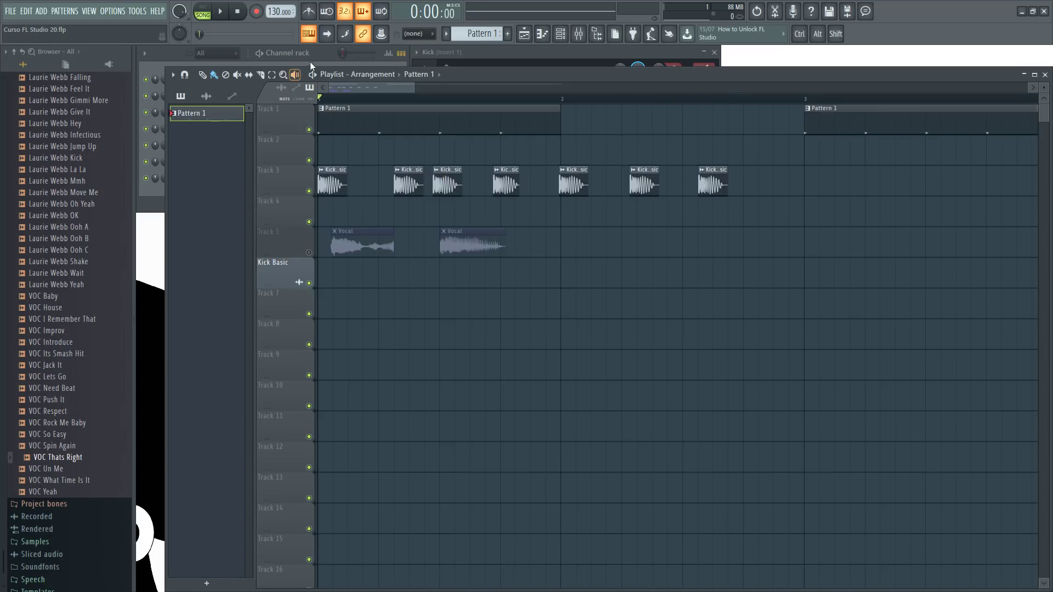
pyautogui.click(324, 54)
pyautogui.click(504, 74)
# Set the project tempo to 190 BPM and play the arrangement briefly.
pyautogui.moveTo(277, 14)
pyautogui.mouseDown()
pyautogui.moveTo(277, 1)
pyautogui.moveTo(276, 13)
pyautogui.mouseUp()
pyautogui.press('space')
pyautogui.press('space')
# Solo Track 3 and delete all of its Kick Basic clips except the first one.
pyautogui.keyDown('ctrl'); pyautogui.click(309, 191); pyautogui.keyUp('ctrl')
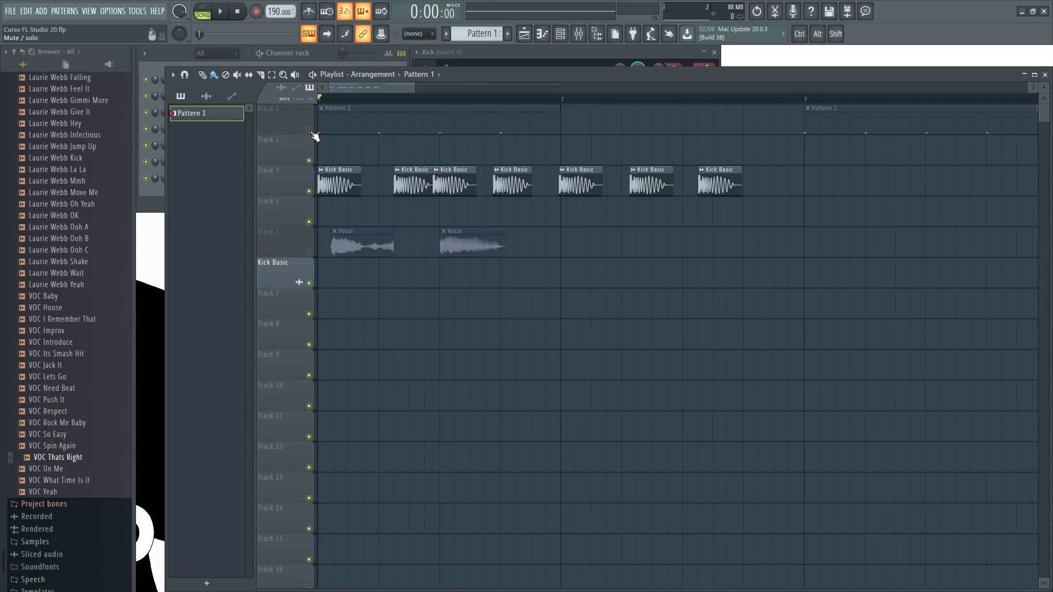
pyautogui.rightClick(422, 189)
pyautogui.rightClick(513, 183)
pyautogui.rightClick(581, 184)
pyautogui.rightClick(652, 184)
pyautogui.rightClick(720, 183)
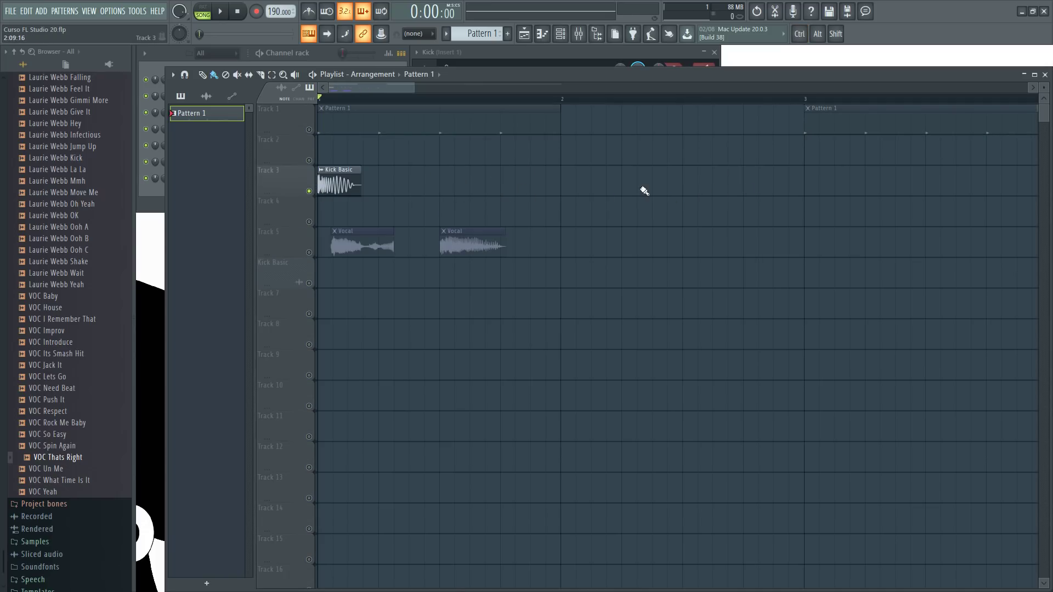
# Place three more Kick Basic clips on the remaining beats of bar 1 on Track 3, and play them.
pyautogui.click(340, 183)
pyautogui.click(378, 181)
pyautogui.click(439, 181)
pyautogui.click(496, 185)
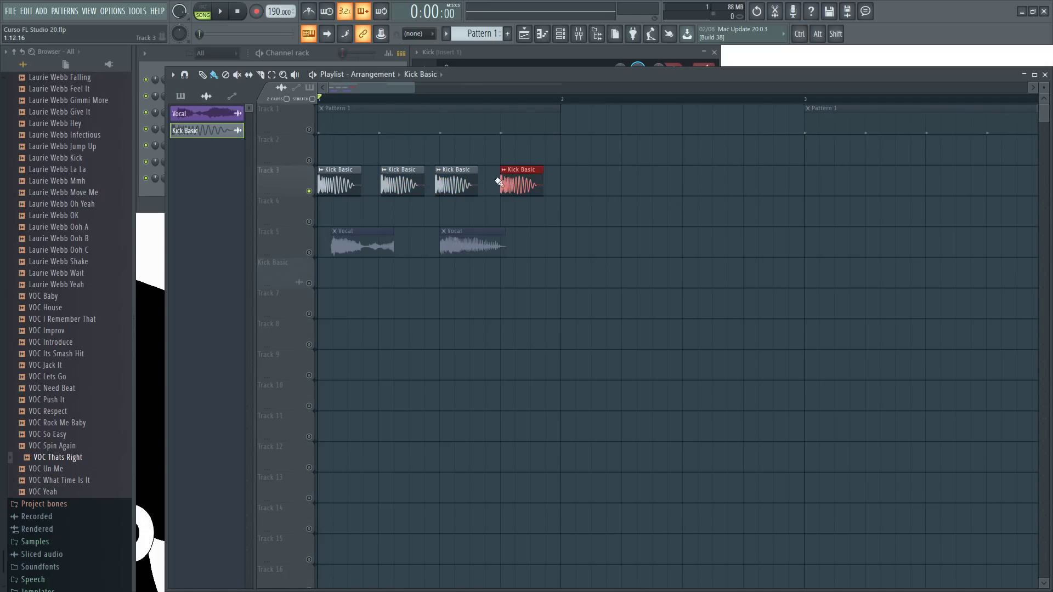
pyautogui.press('space')
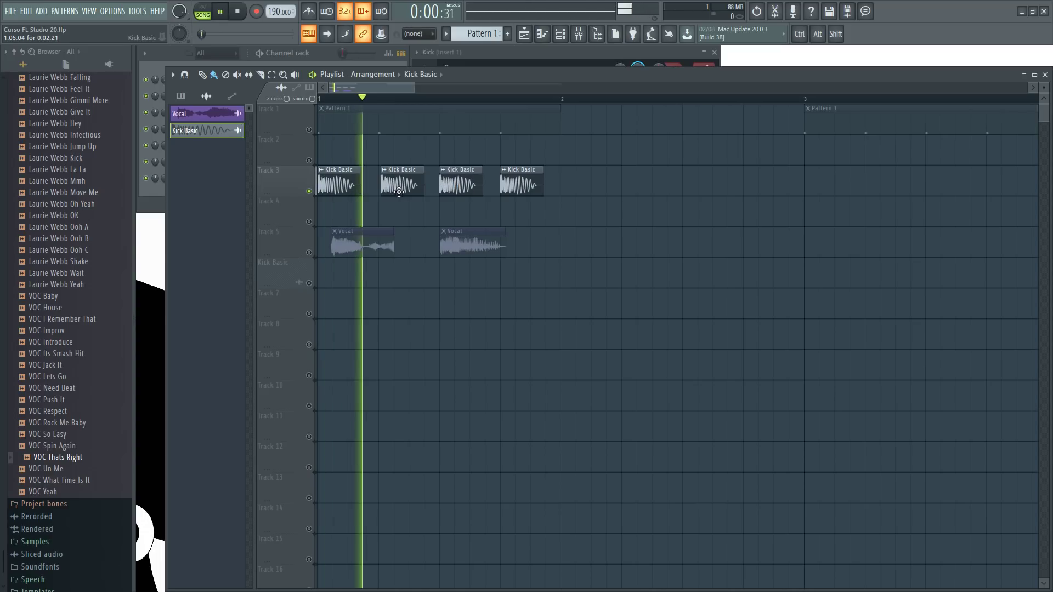
pyautogui.press('space')
# Set the project tempo to 120 BPM and play the four Kick Basic clips twice.
pyautogui.moveTo(281, 11)
pyautogui.mouseDown()
pyautogui.moveTo(280, 0)
pyautogui.moveTo(272, 44)
pyautogui.moveTo(273, 0)
pyautogui.moveTo(279, 11)
pyautogui.mouseUp()
pyautogui.press('space')
pyautogui.press('space')
pyautogui.press('space')
pyautogui.press('space')
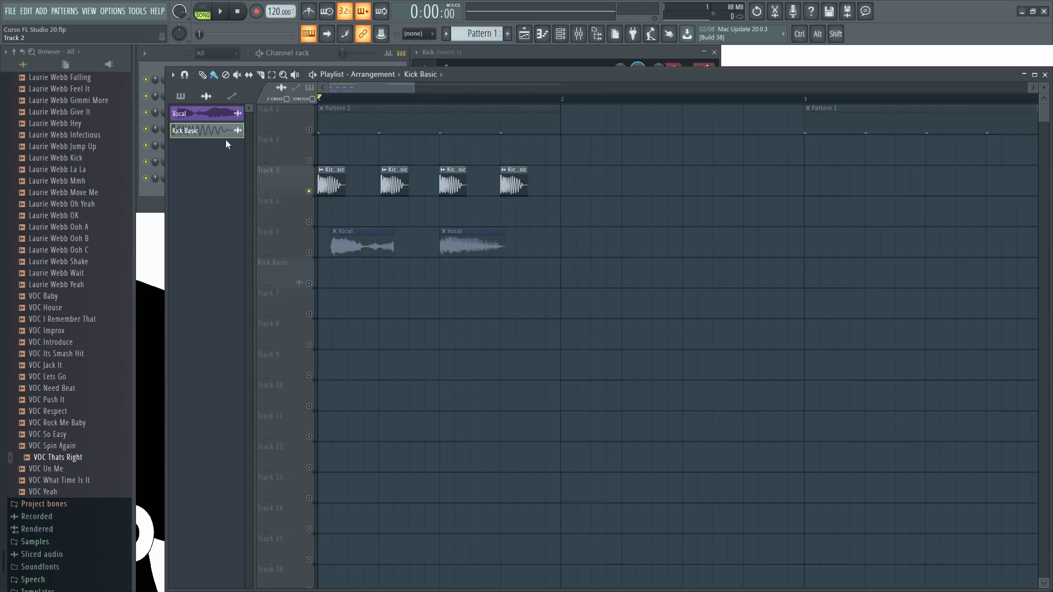
# Compare the time stretching settings of the Kick Basic audio clip with the VOC Thats Right #2 channel, and return to the Playlist.
pyautogui.click(333, 63)
pyautogui.click(219, 177)
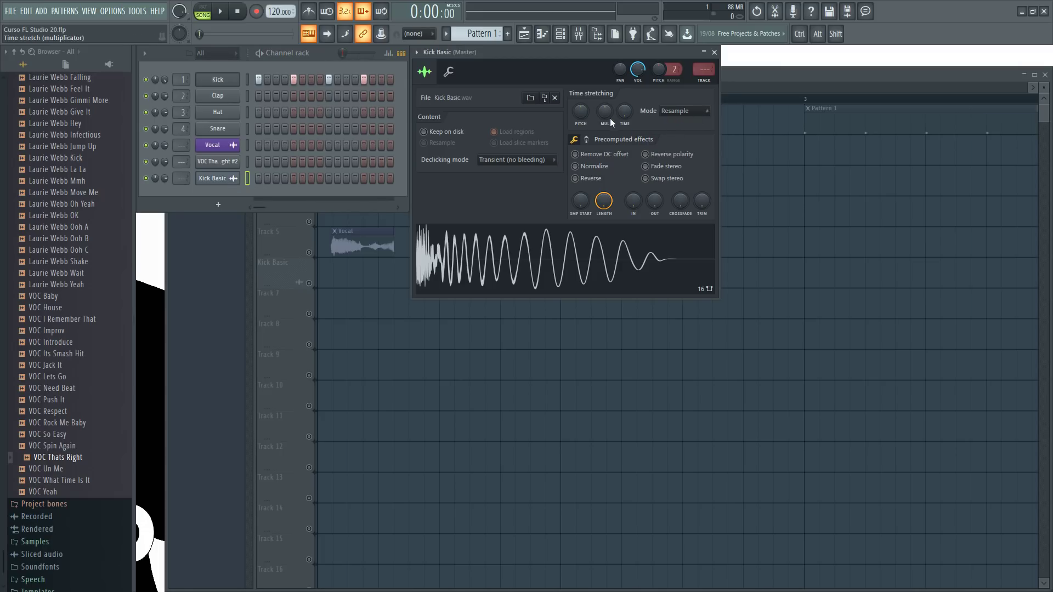
pyautogui.click(686, 111)
pyautogui.click(217, 162)
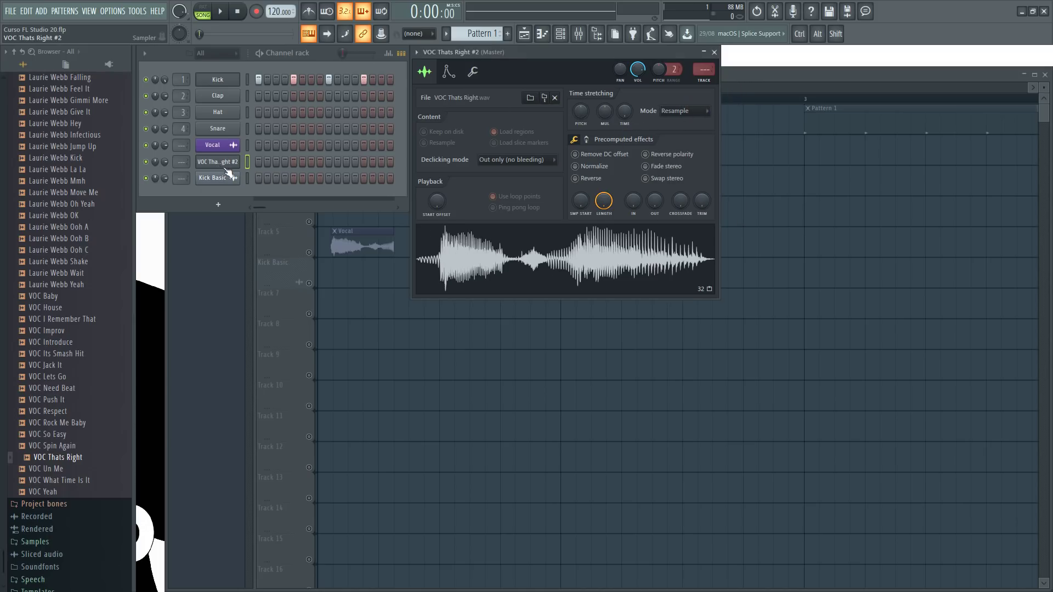
pyautogui.click(218, 179)
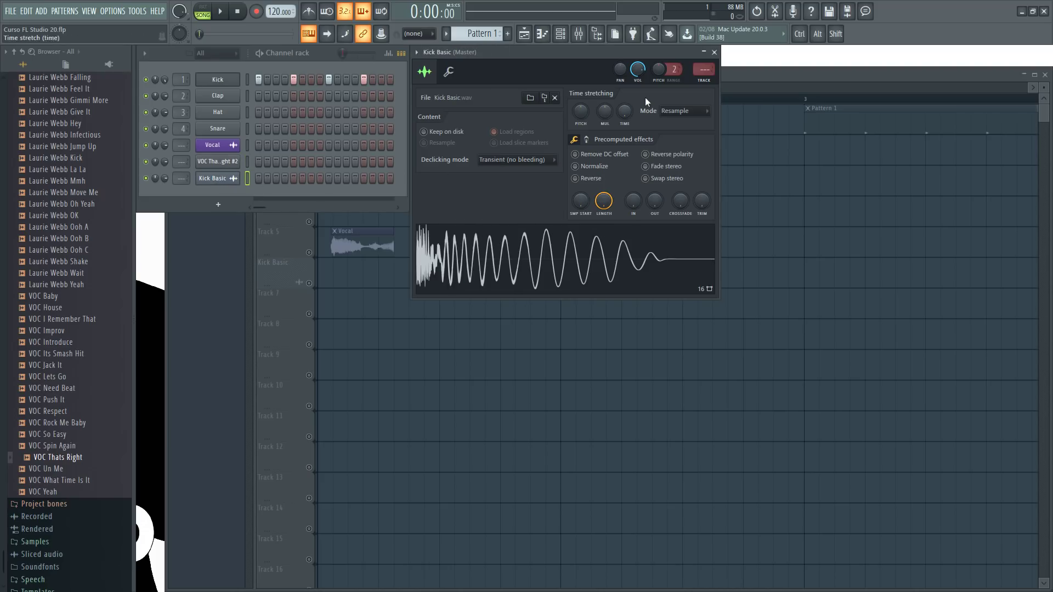
pyautogui.click(751, 77)
# Look at the Kick Basic clips on Track 3 against the Kick channel's sampler settings, and return to the Playlist.
pyautogui.scroll(5, 378, 168)
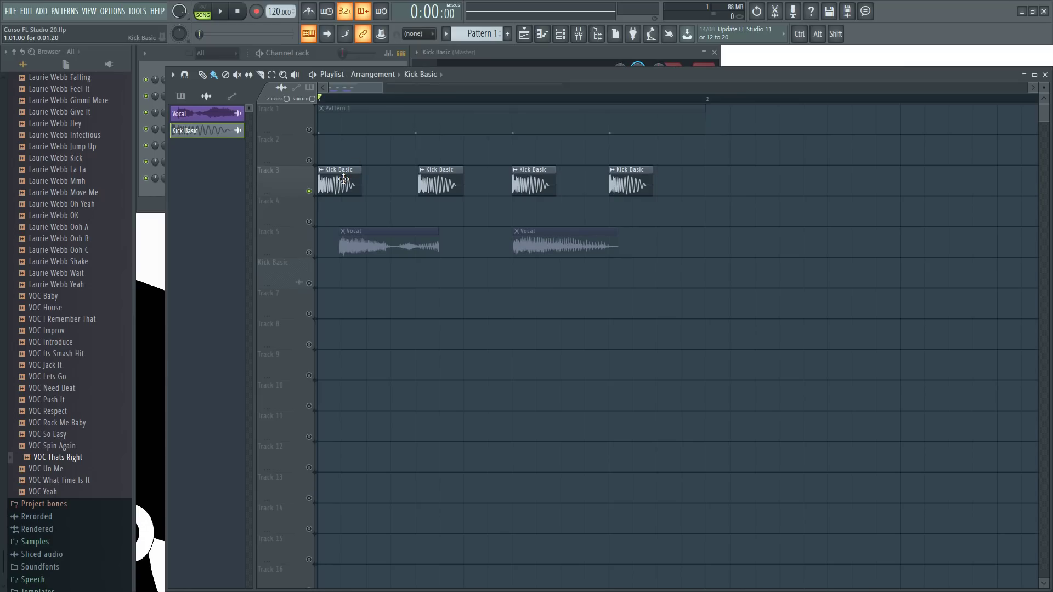
pyautogui.click(320, 54)
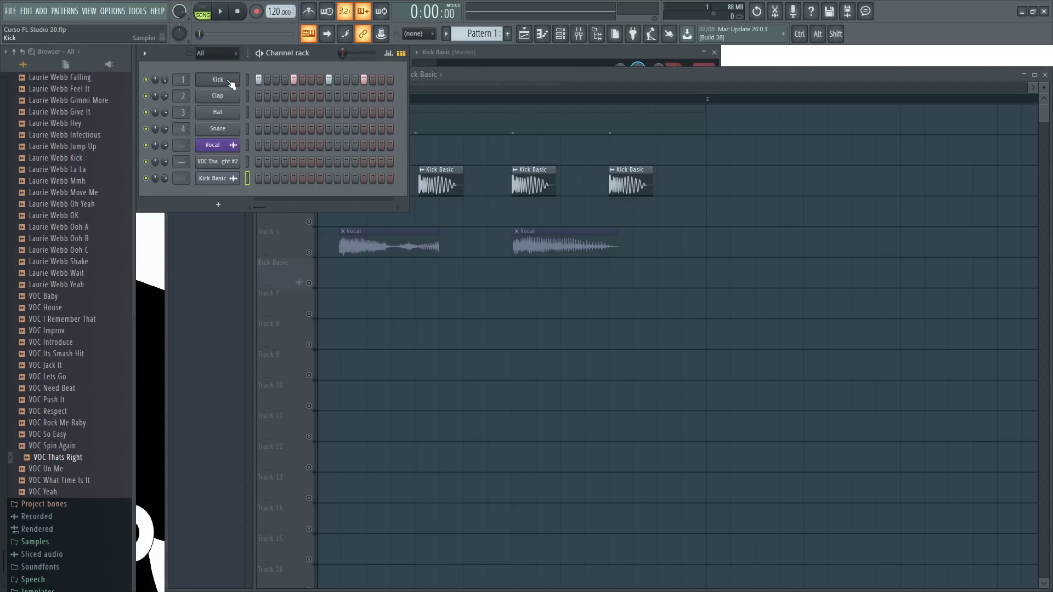
pyautogui.click(229, 82)
pyautogui.click(421, 332)
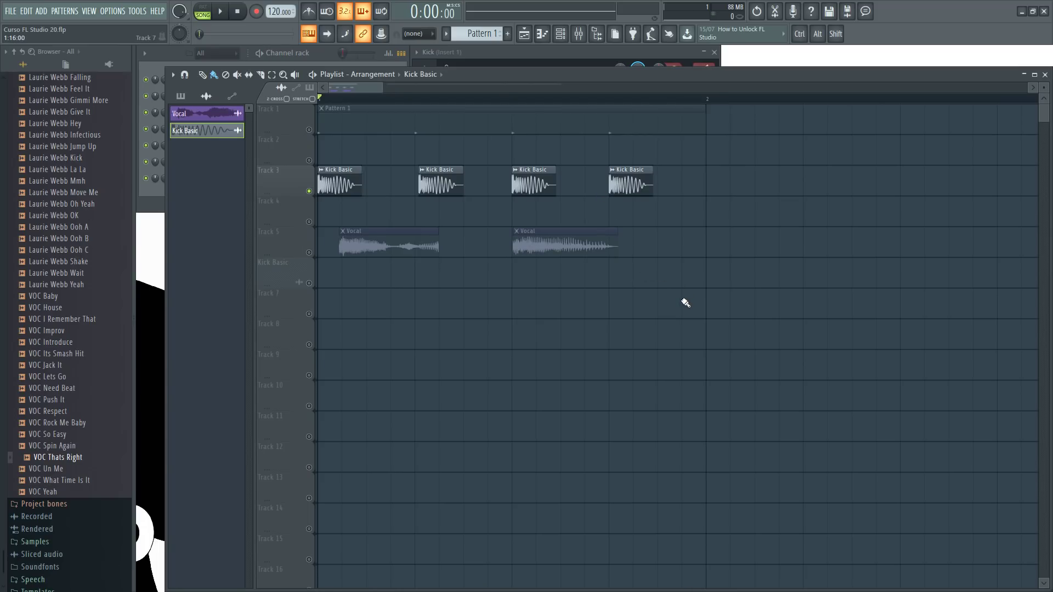
# Review the Kick channel's steps and sampler settings once more, and bring the Playlist back to the front.
pyautogui.scroll(-3, 461, 302)
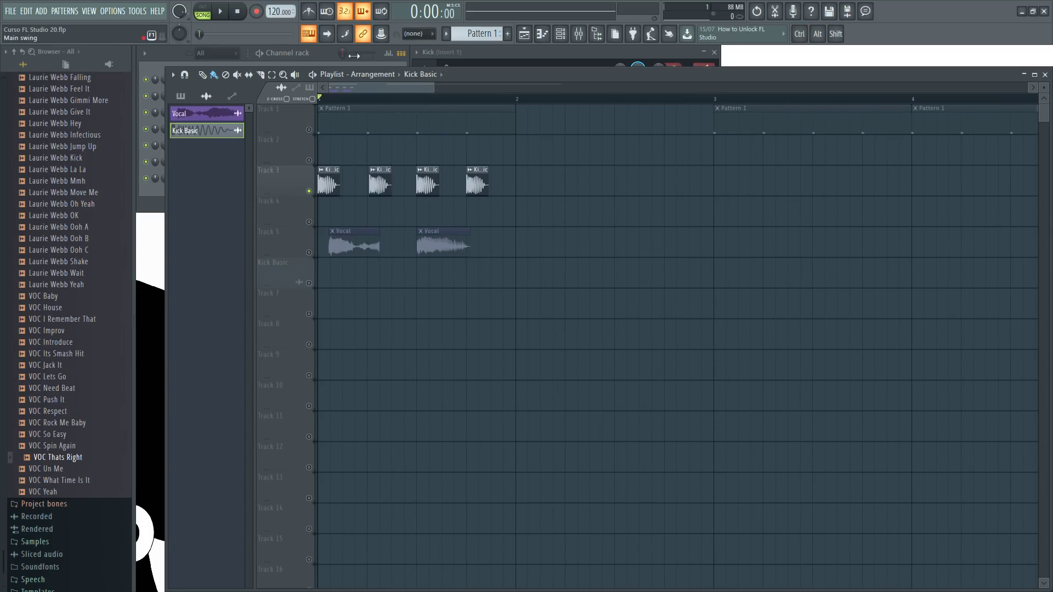
pyautogui.click(325, 53)
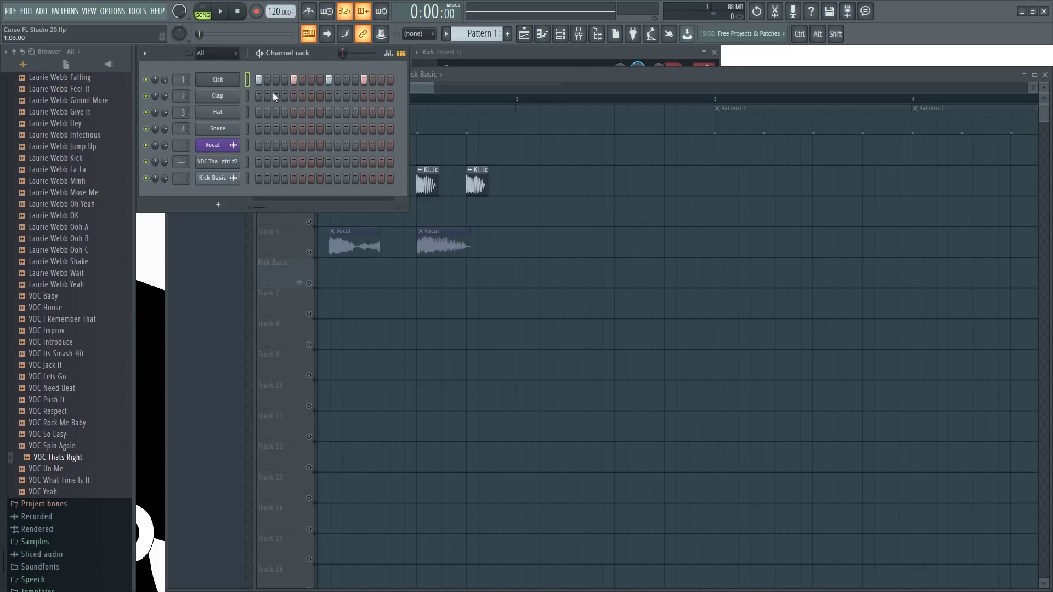
pyautogui.click(230, 82)
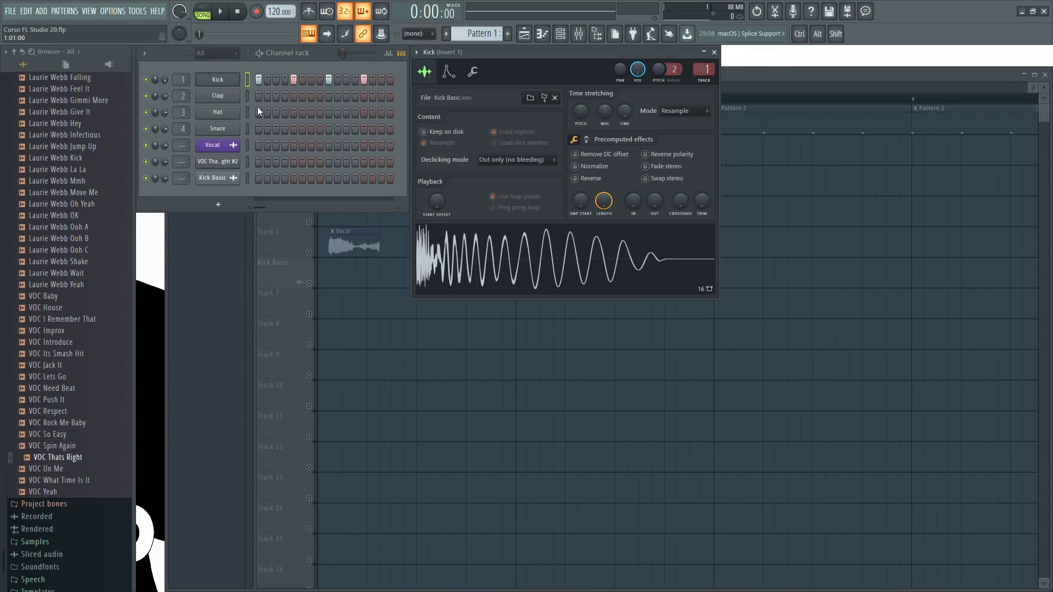
pyautogui.click(733, 77)
# Unmute Track 1 and extend the end of its first Pattern 1 clip slightly, to a length of 1:00:05.
pyautogui.click(387, 124)
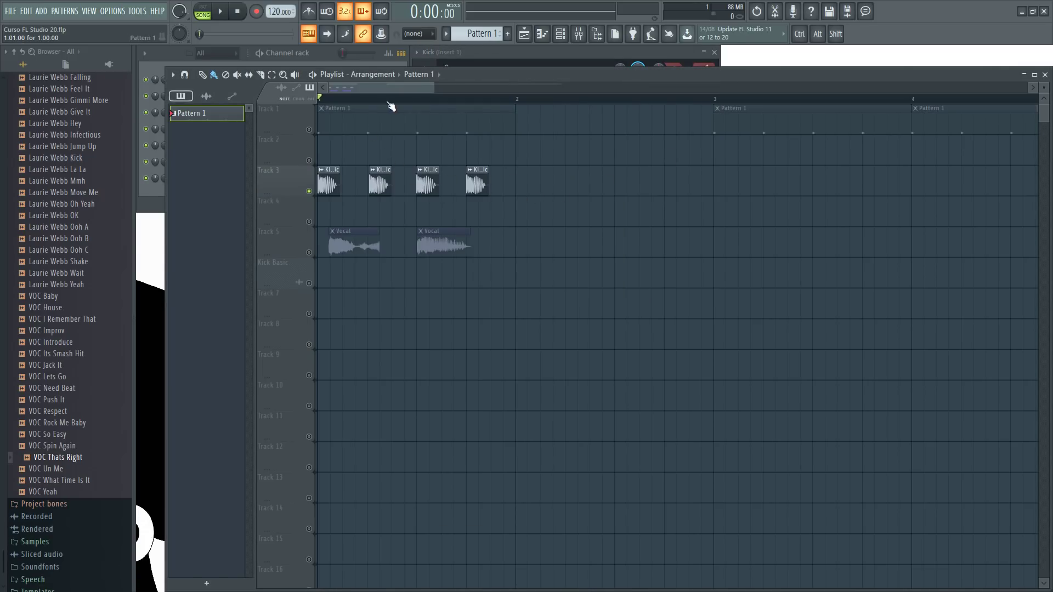
pyautogui.click(309, 131)
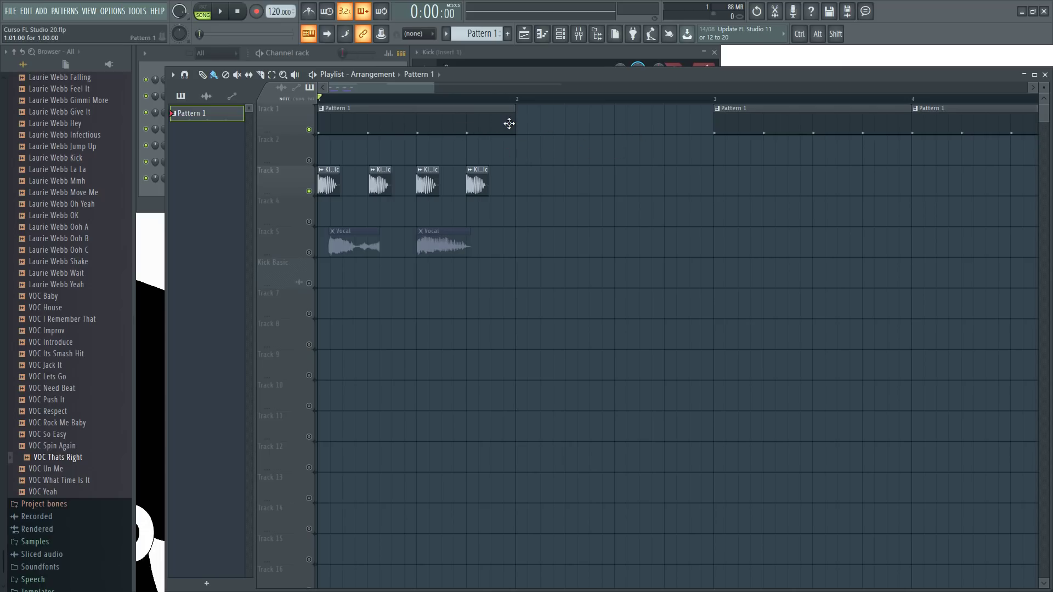
pyautogui.moveTo(513, 123)
pyautogui.mouseDown()
pyautogui.moveTo(325, 129)
pyautogui.moveTo(515, 135)
pyautogui.mouseUp()
# Delete the four Kick Basic clips from Track 3 and the two Vocal clips from Track 5.
pyautogui.rightClick(477, 186)
pyautogui.rightClick(428, 185)
pyautogui.rightClick(379, 185)
pyautogui.rightClick(329, 185)
pyautogui.rightClick(378, 242)
pyautogui.rightClick(439, 241)
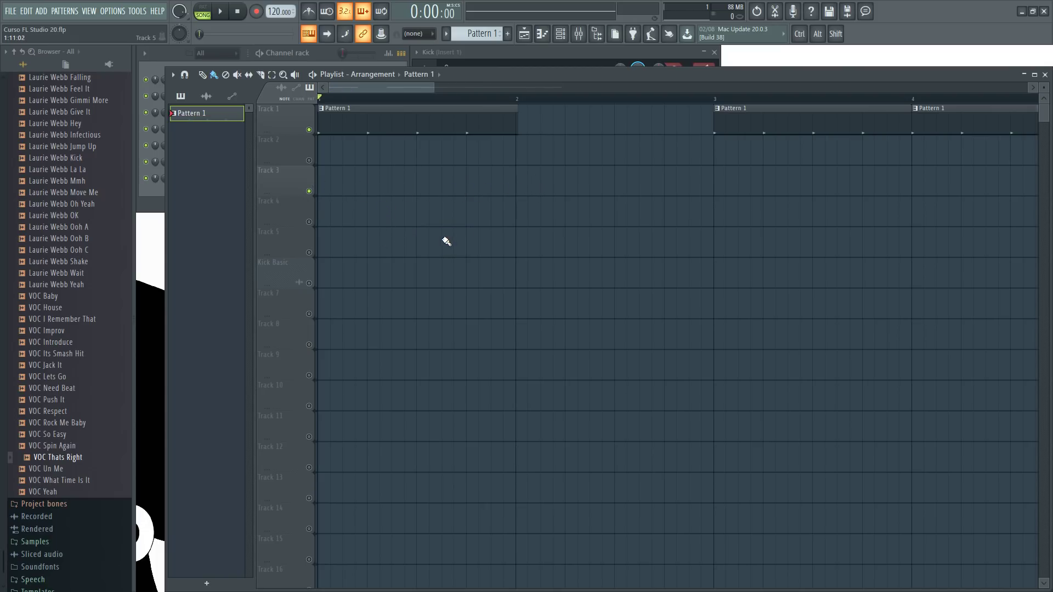
# Delete every Pattern 1 clip on Track 1 from bar 3 onward, keeping only the first one.
pyautogui.scroll(-5, 440, 242)
pyautogui.rightClick(625, 123)
pyautogui.rightClick(585, 124)
pyautogui.rightClick(543, 123)
pyautogui.rightClick(503, 124)
pyautogui.rightClick(461, 123)
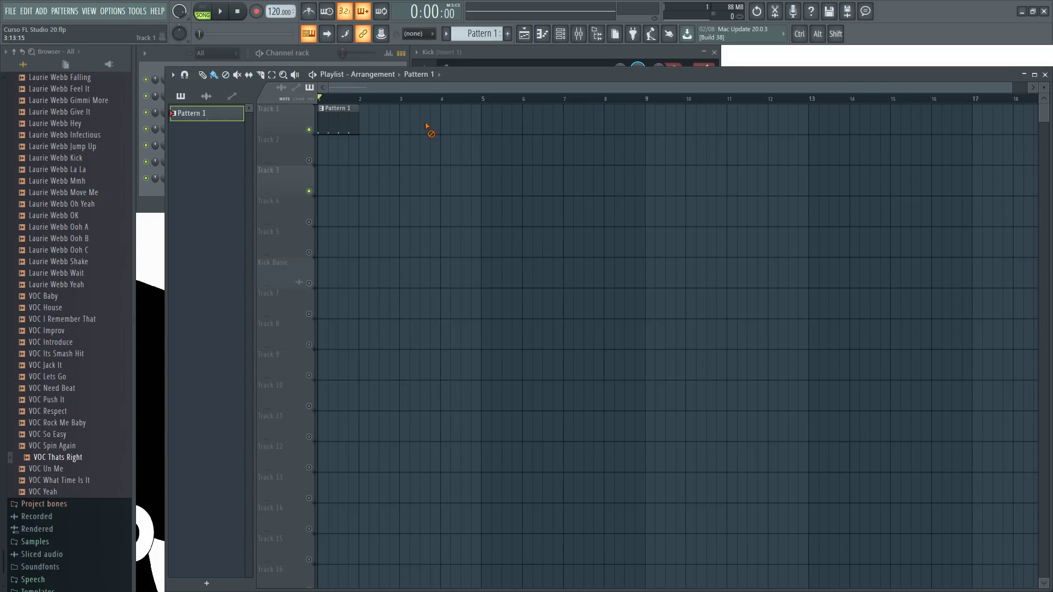
pyautogui.rightClick(421, 124)
pyautogui.scroll(3, 390, 122)
pyautogui.moveTo(410, 89); pyautogui.dragTo(345, 92)
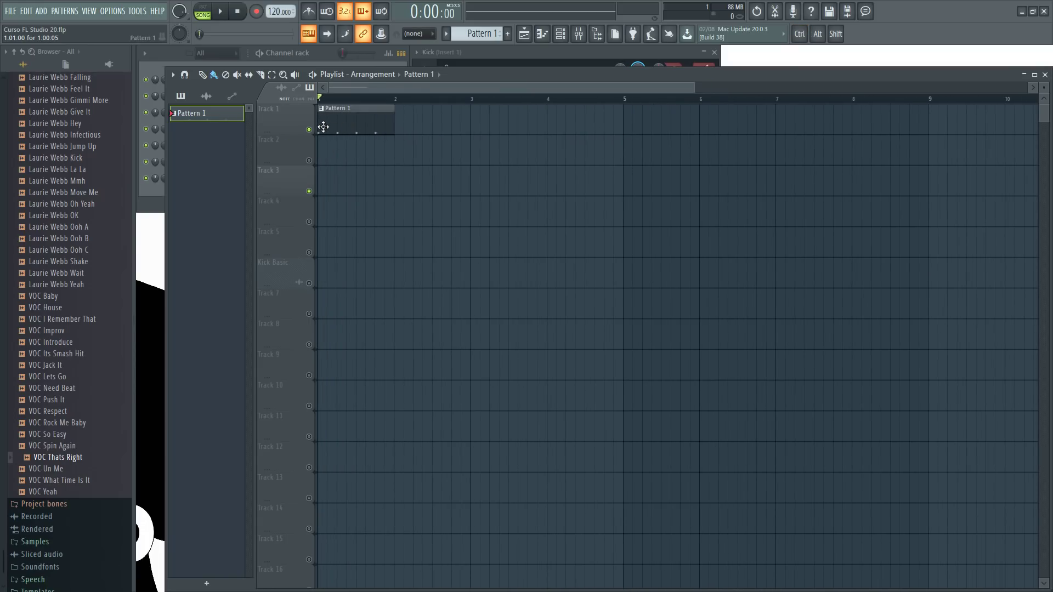